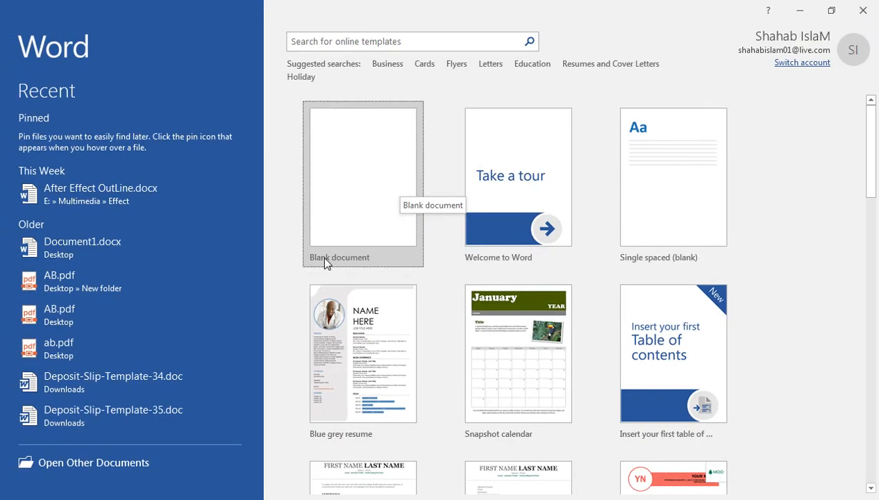
- Choose Blank document on the Word start screen to create Document1
{"action": "left_click", "coordinate": [324, 258]}
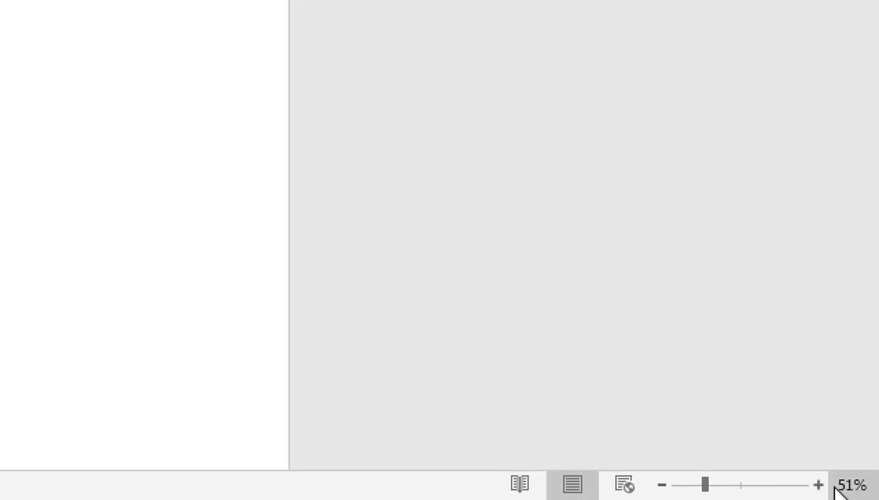
- Adjust the zoom slider, then view One Page and reset the zoom to 100%
{"action": "left_click_drag", "start_coordinate": [707, 485], "coordinate": [734, 485]}
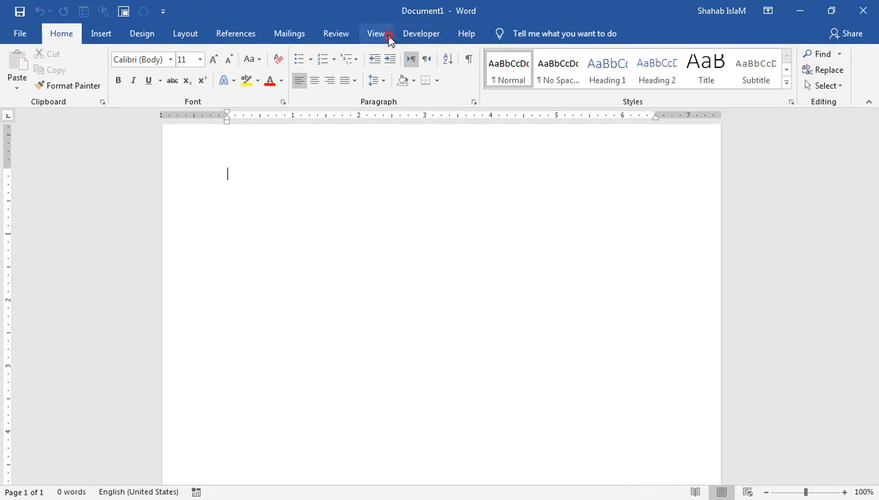
{"action": "left_click", "coordinate": [382, 35]}
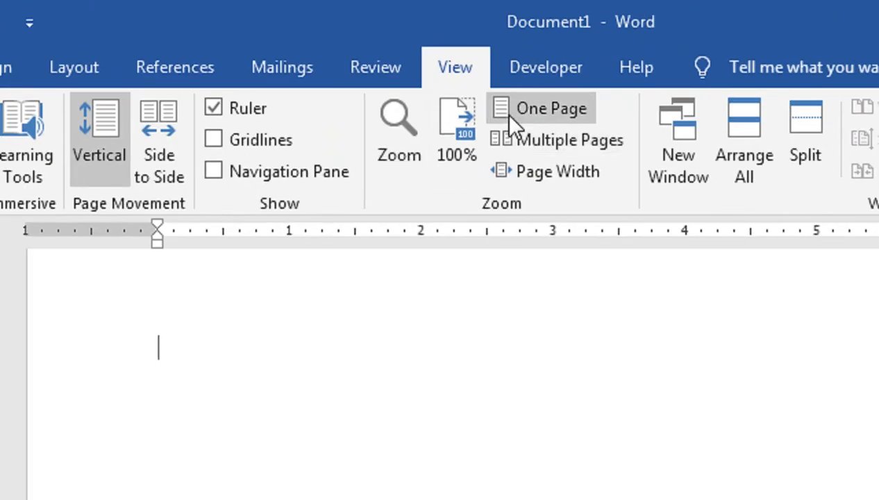
{"action": "left_click", "coordinate": [538, 111]}
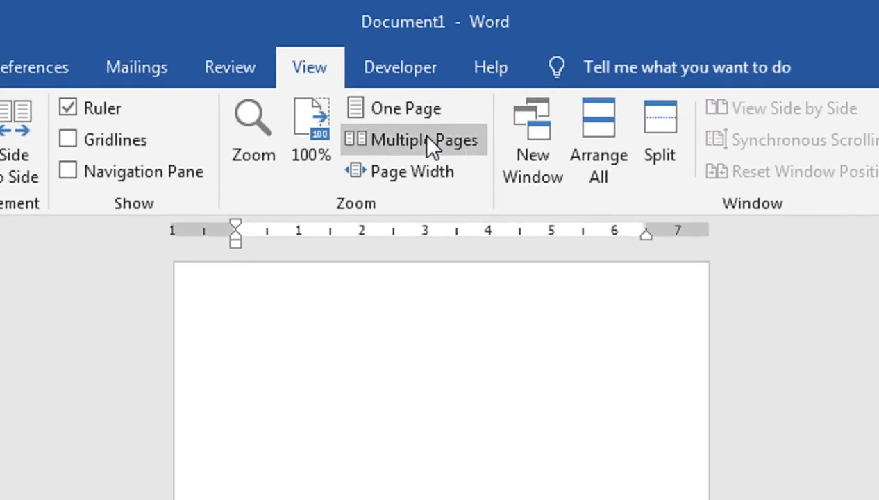
{"action": "left_click", "coordinate": [317, 142]}
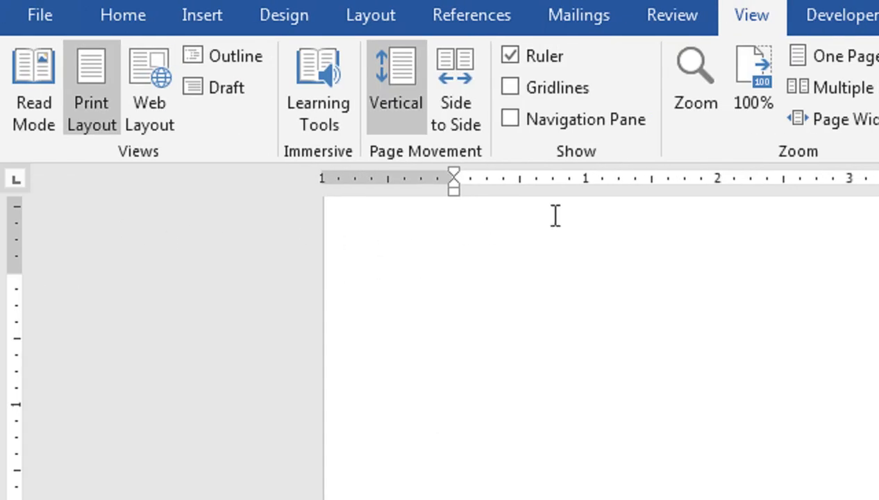
- Zoom the page to Page Width, then switch to Web Layout view
{"action": "left_click", "coordinate": [724, 129]}
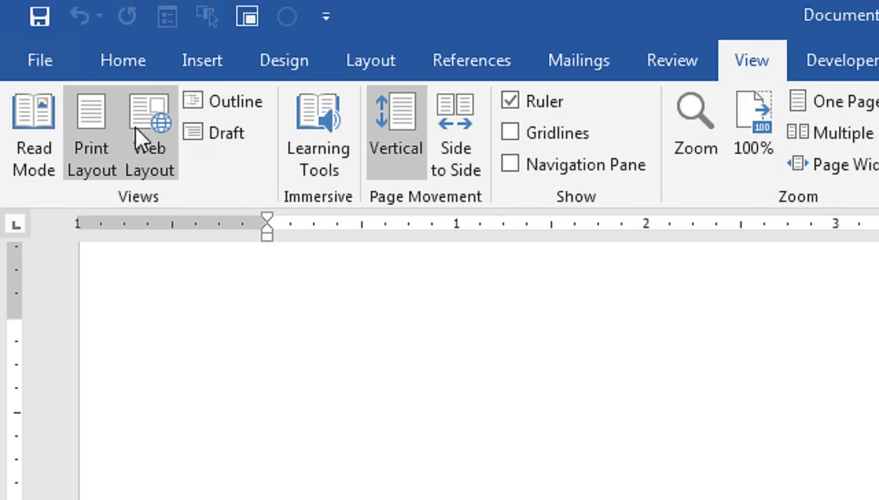
{"action": "left_click", "coordinate": [136, 110]}
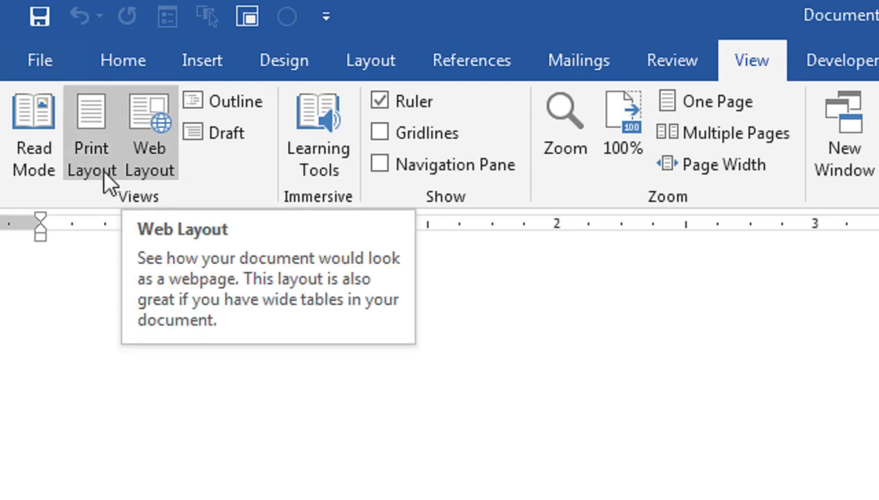
- Switch to Read Mode, then return to editing via View > Edit Document
{"action": "left_click", "coordinate": [35, 165]}
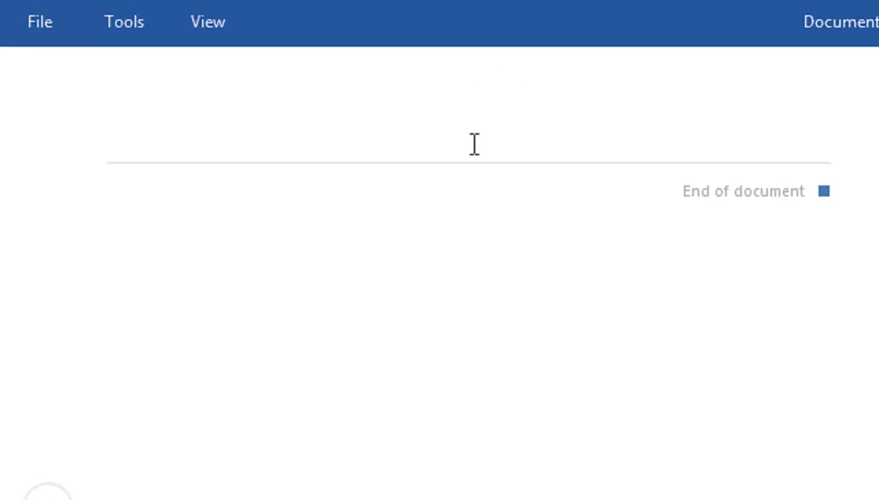
{"action": "left_click", "coordinate": [217, 27]}
{"action": "left_click", "coordinate": [229, 73]}
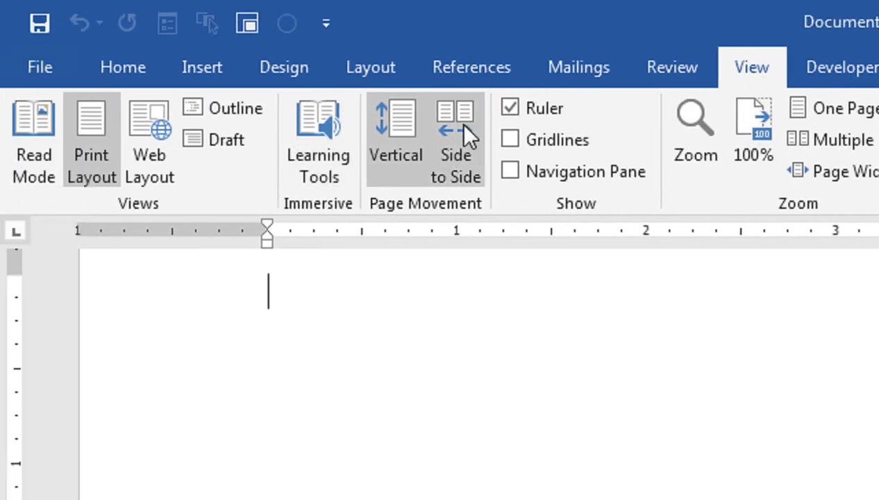
{"action": "left_click", "coordinate": [511, 110]}
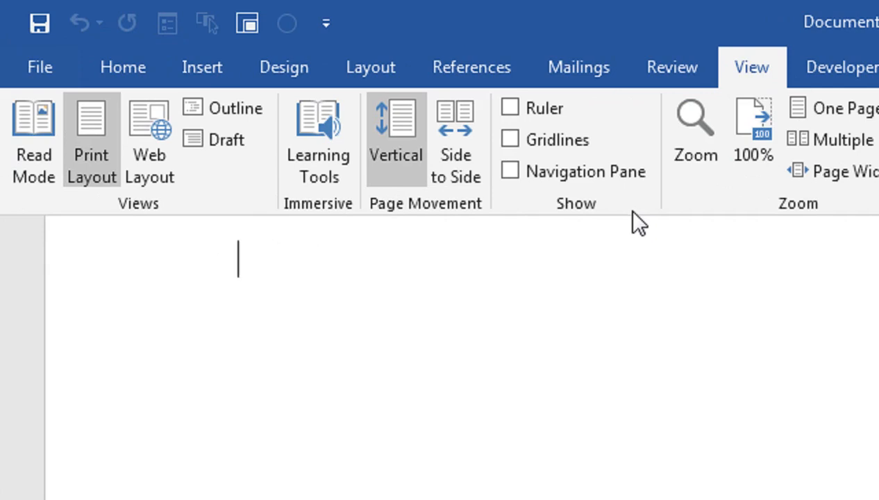
{"action": "left_click", "coordinate": [505, 110]}
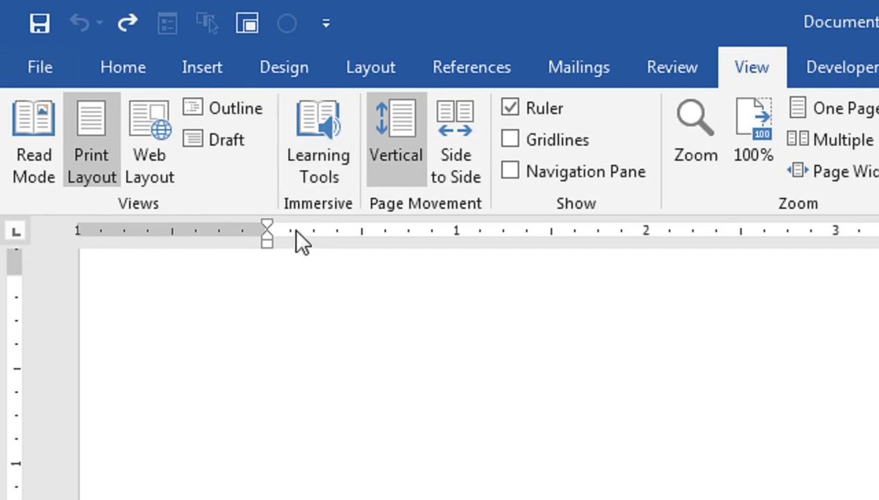
- Open Custom Margins on the Layout tab and cancel Page Setup without changes
{"action": "left_click", "coordinate": [358, 85]}
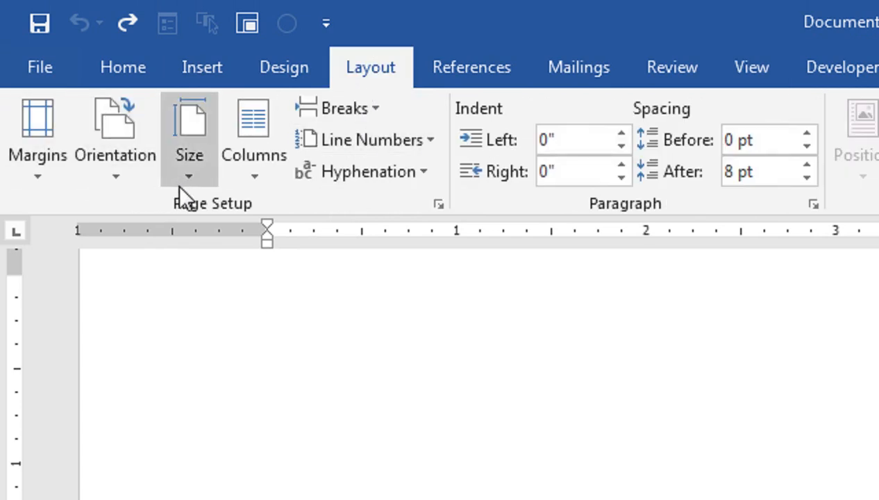
{"action": "left_click", "coordinate": [29, 172]}
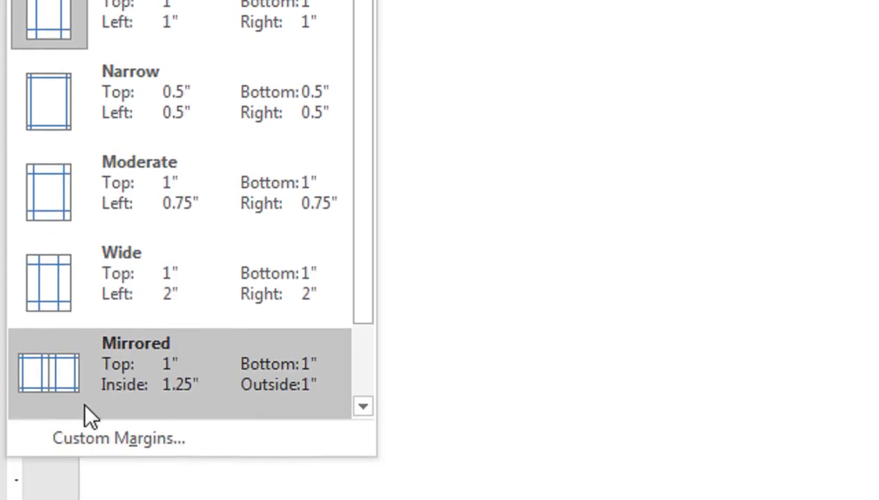
{"action": "left_click", "coordinate": [117, 437]}
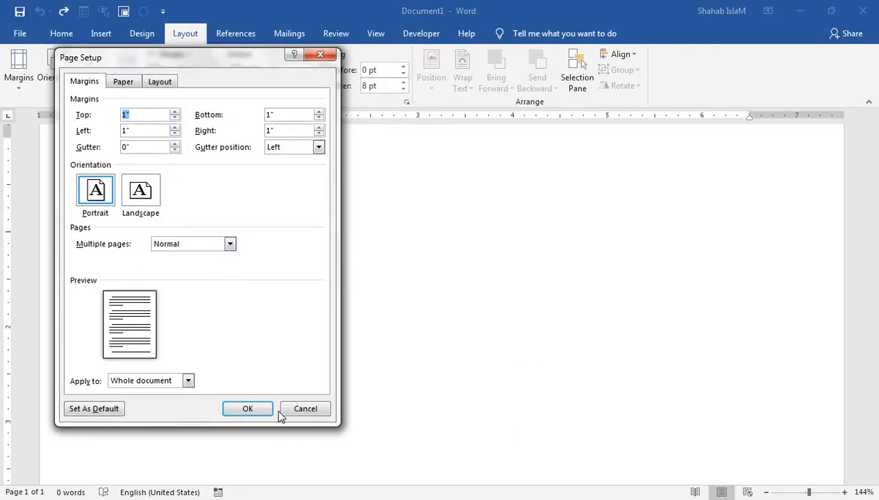
{"action": "left_click", "coordinate": [286, 411]}
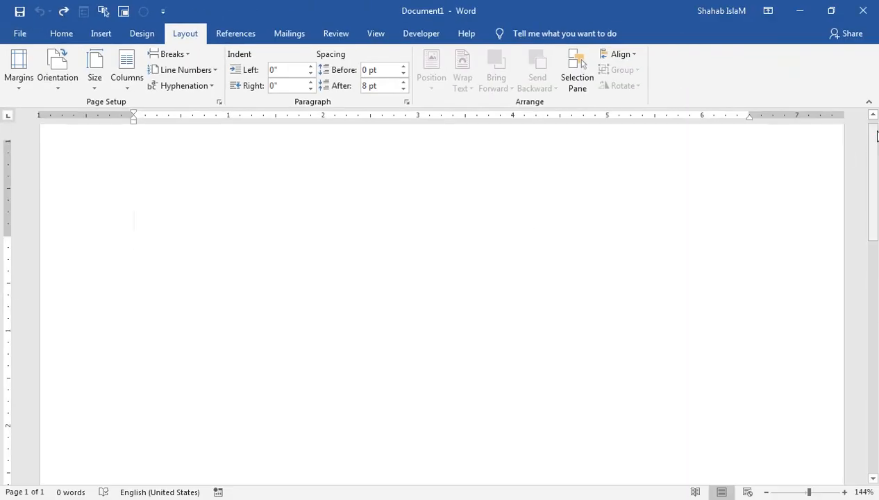
{"action": "left_click_drag", "start_coordinate": [877, 136], "coordinate": [878, 130]}
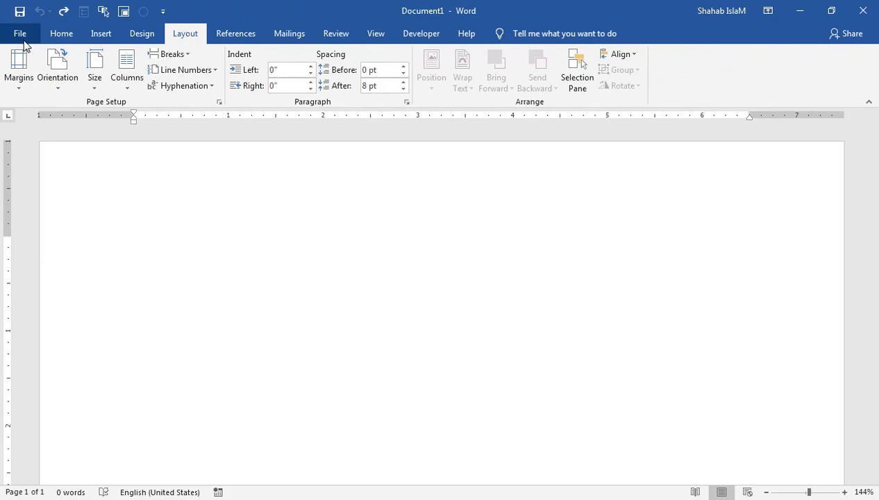
- Open Word Options at Advanced Display settings, keeping measurement units as Inches
{"action": "left_click", "coordinate": [23, 40]}
{"action": "left_click", "coordinate": [21, 392]}
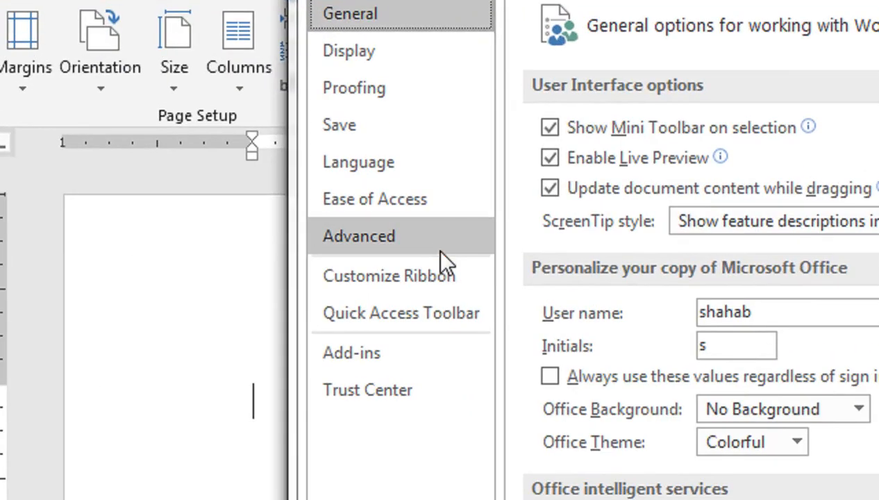
{"action": "left_click", "coordinate": [222, 165]}
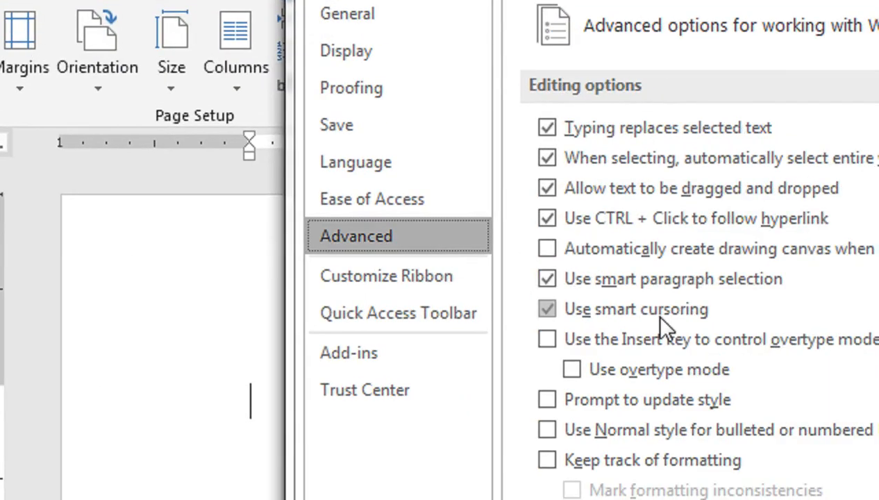
{"action": "left_click_drag", "start_coordinate": [712, 78], "coordinate": [710, 242]}
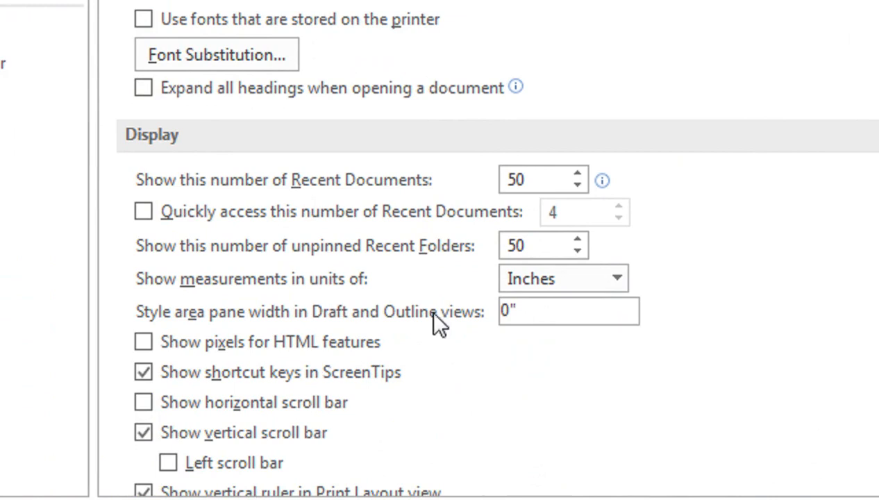
{"action": "left_click", "coordinate": [615, 279]}
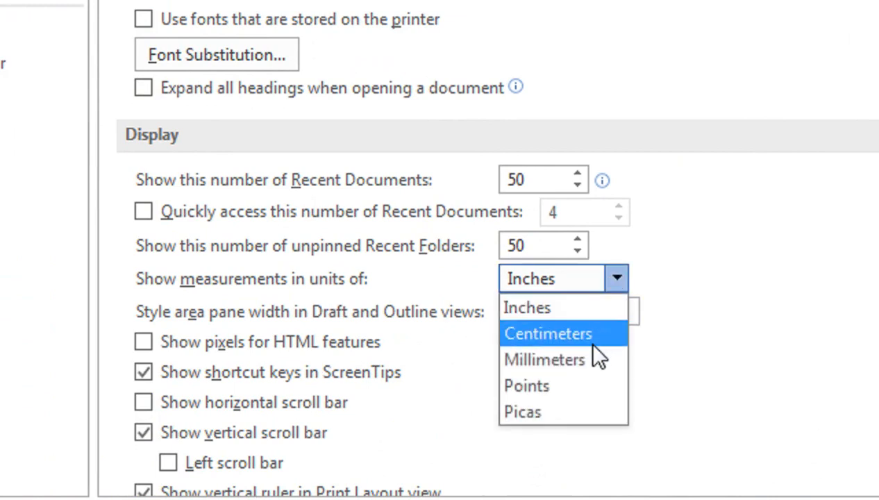
{"action": "left_click", "coordinate": [672, 217]}
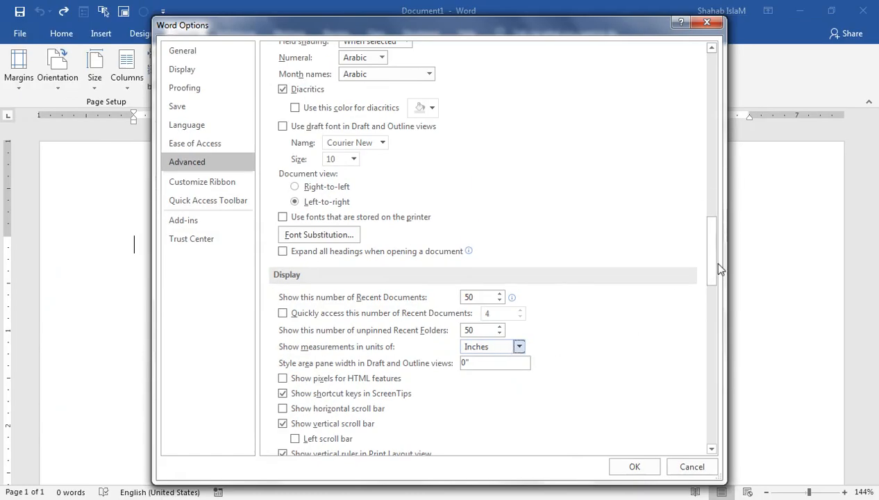
{"action": "mouse_move", "coordinate": [717, 265]}
{"action": "left_mouse_down"}
{"action": "mouse_move", "coordinate": [709, 338]}
{"action": "mouse_move", "coordinate": [720, 272]}
{"action": "left_mouse_up"}
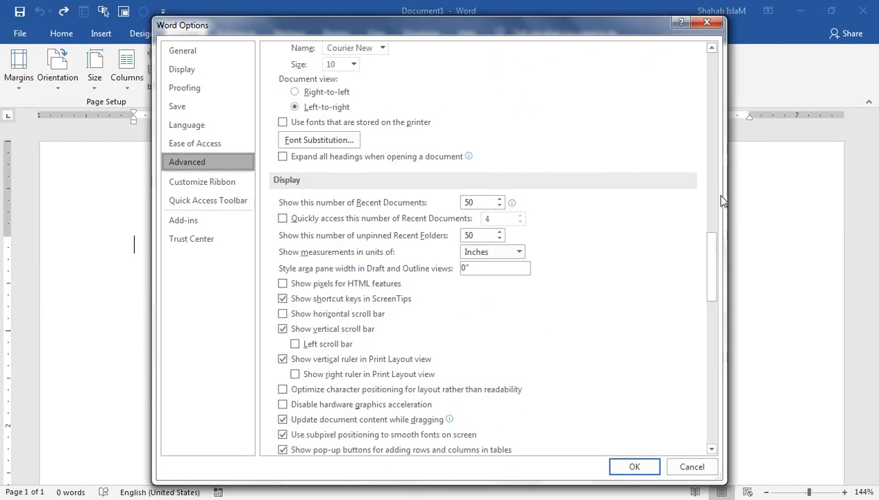
- Turn on Show text boundaries and Show crop marks, then confirm with OK
{"action": "left_click_drag", "start_coordinate": [709, 248], "coordinate": [711, 185]}
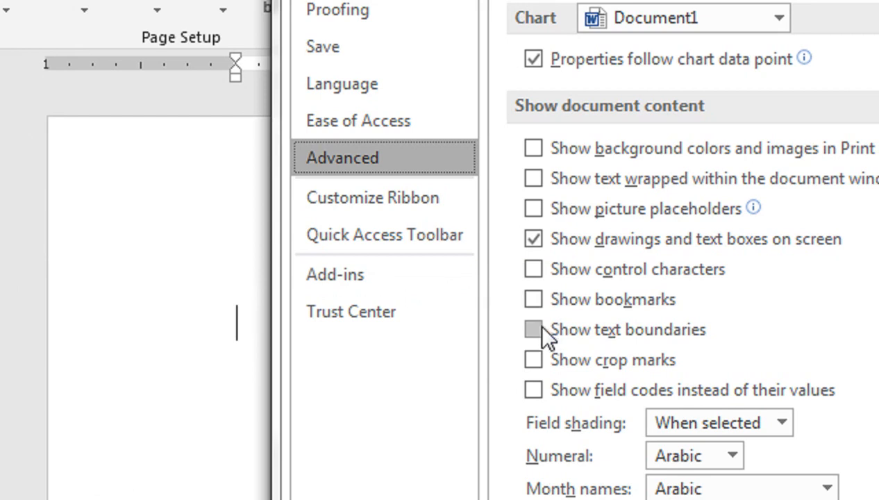
{"action": "left_click", "coordinate": [535, 324]}
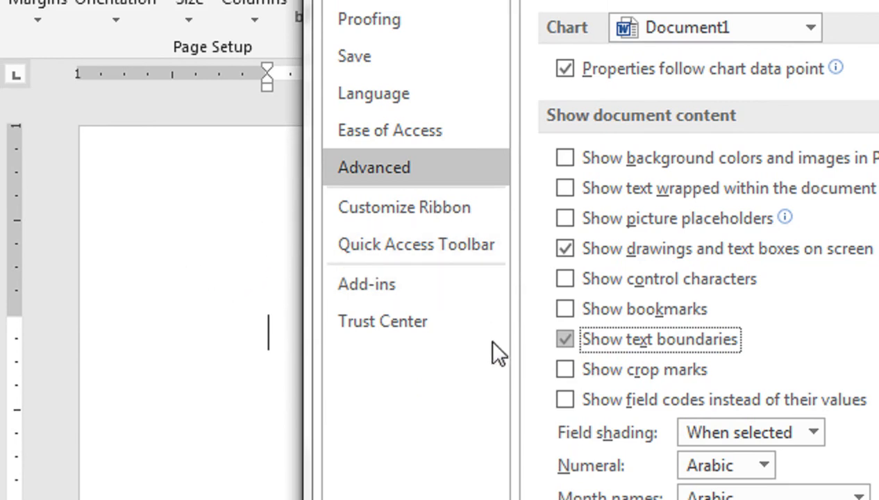
{"action": "left_click", "coordinate": [565, 370]}
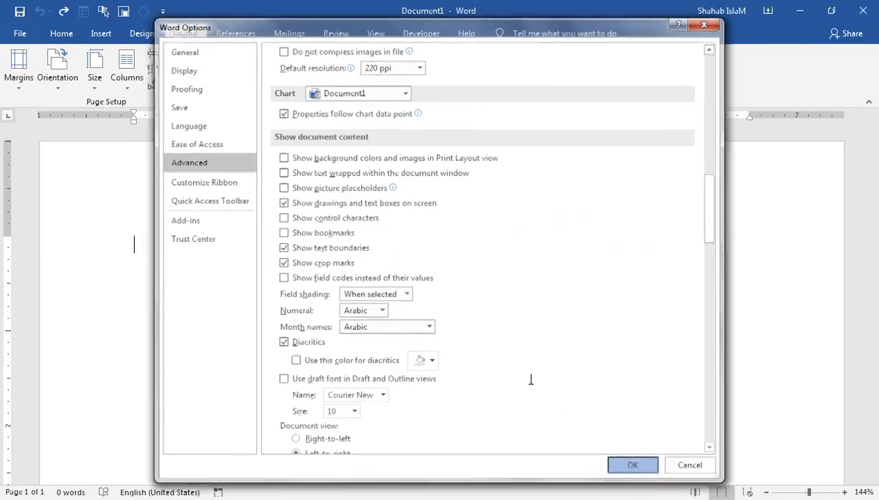
{"action": "left_click", "coordinate": [621, 463]}
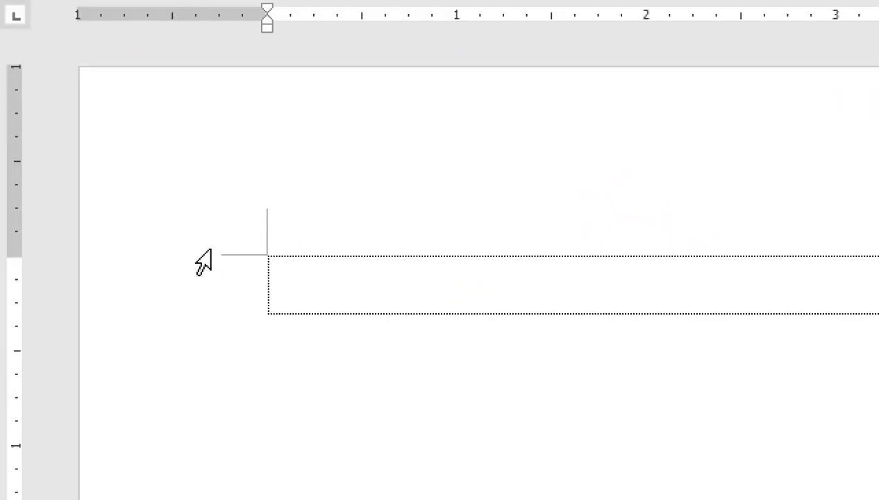
- Type three lines of random letters on the page, then undo them
{"action": "left_click", "coordinate": [290, 286]}
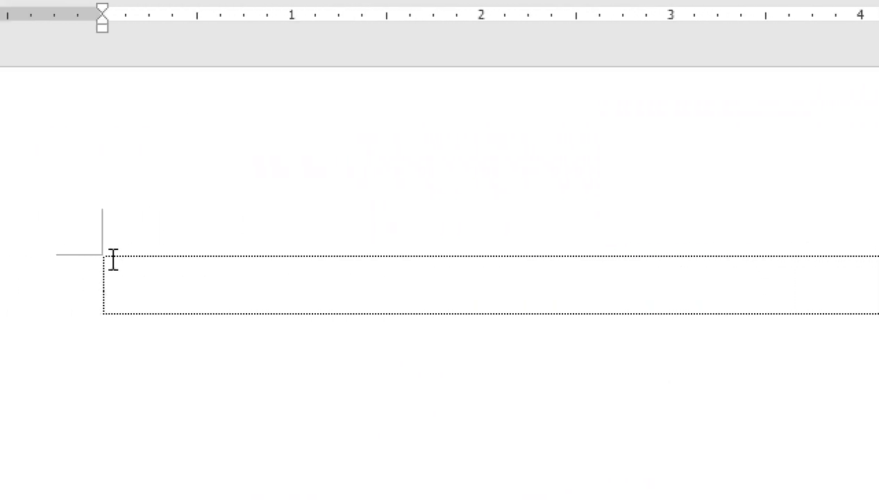
{"action": "type", "text": "dsafsdfsd"}
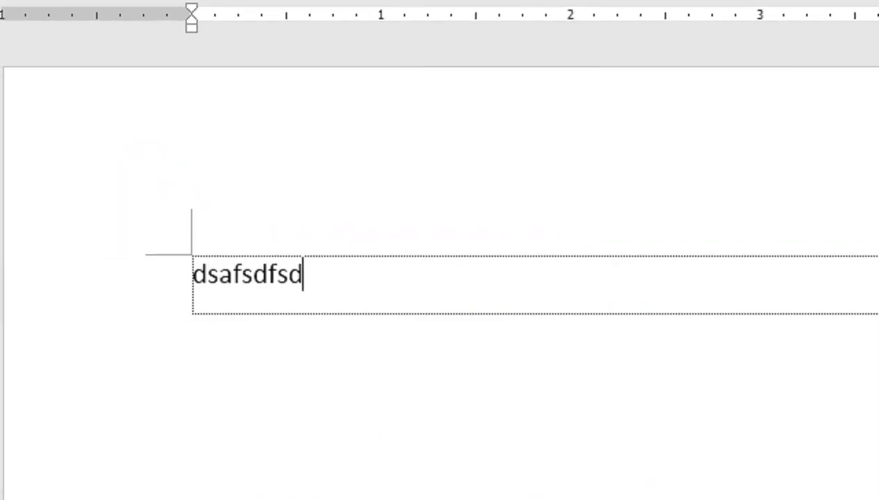
{"action": "type", "text": "fsdfsdafsdfs"}
{"action": "key", "text": "Return"}
{"action": "type", "text": "affsfsdsd"}
{"action": "key", "text": "Return"}
{"action": "type", "text": "sfasfs"}
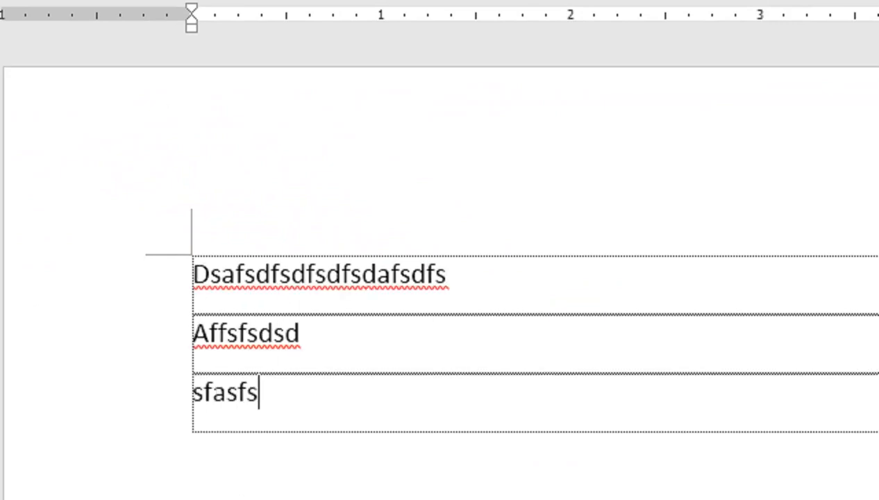
{"action": "key", "text": "ctrl+z"}
{"action": "key", "text": "ctrl+z"}
{"action": "key", "text": "ctrl+z"}
{"action": "key", "text": "ctrl+z"}
{"action": "key", "text": "ctrl+z"}
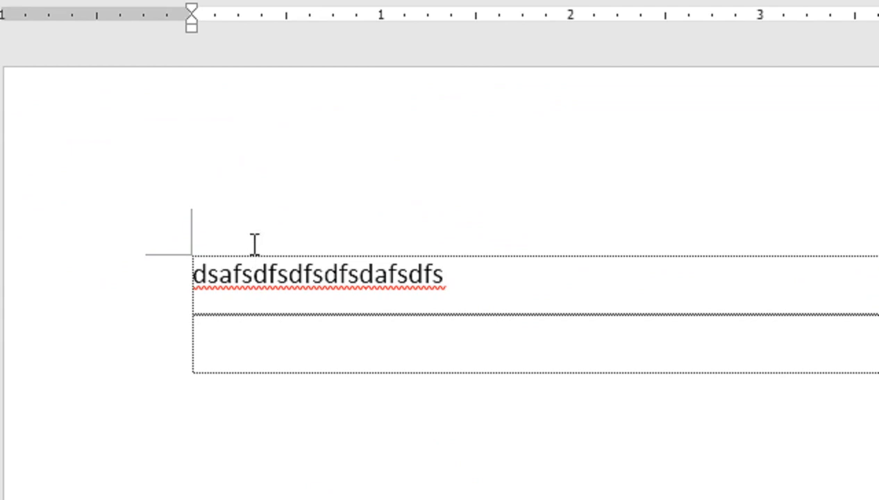
{"action": "key", "text": "ctrl+z"}
{"action": "key", "text": "ctrl+z"}
{"action": "key", "text": "ctrl+z"}
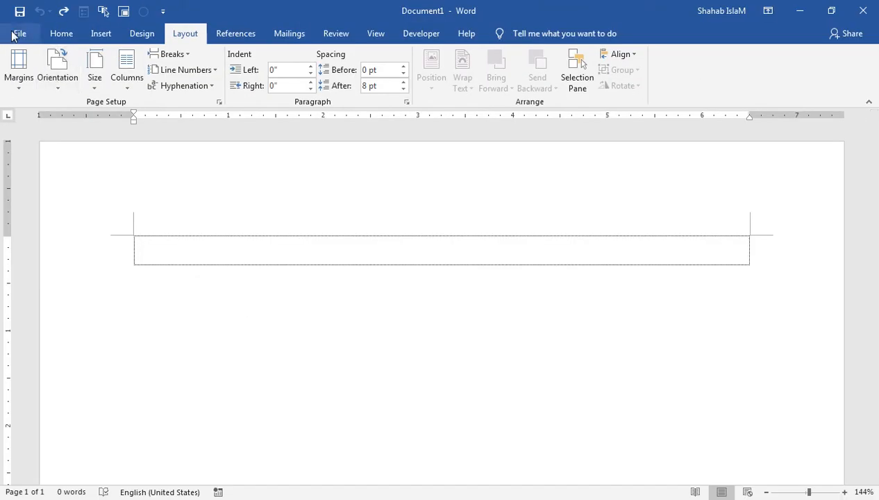
- Uncheck Show crop marks and Show text boundaries in Advanced options and apply
{"action": "left_click", "coordinate": [13, 36]}
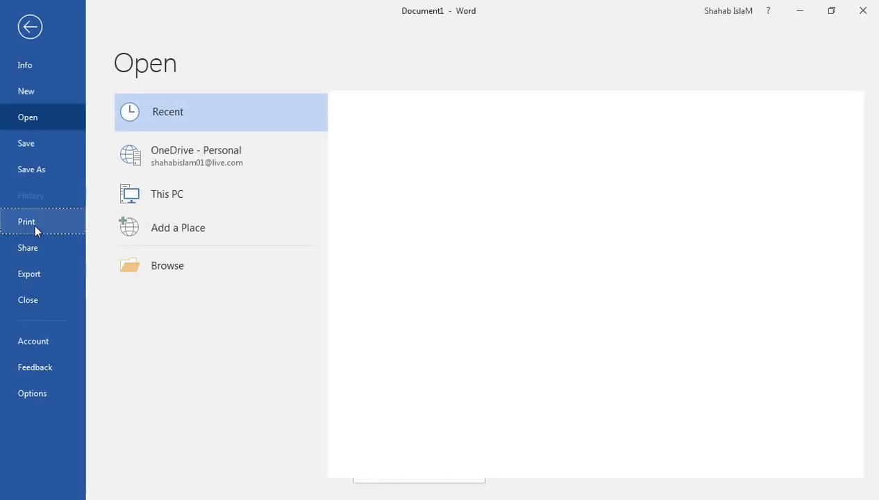
{"action": "left_click", "coordinate": [28, 222]}
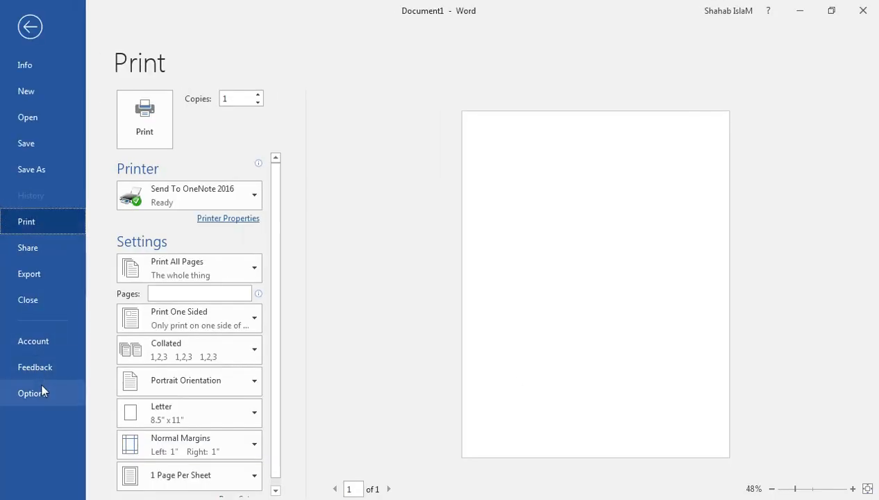
{"action": "left_click", "coordinate": [44, 391]}
{"action": "left_click", "coordinate": [190, 161]}
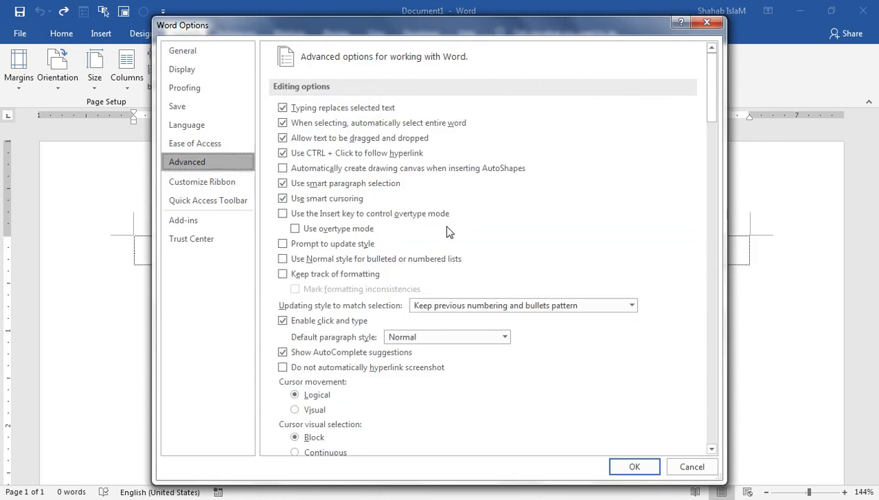
{"action": "left_click_drag", "start_coordinate": [715, 86], "coordinate": [713, 201]}
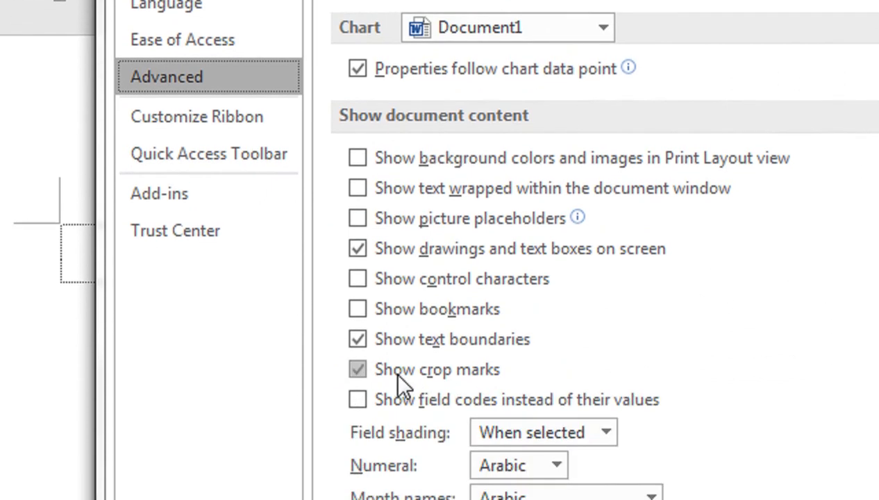
{"action": "left_click", "coordinate": [390, 454]}
{"action": "left_click", "coordinate": [380, 341]}
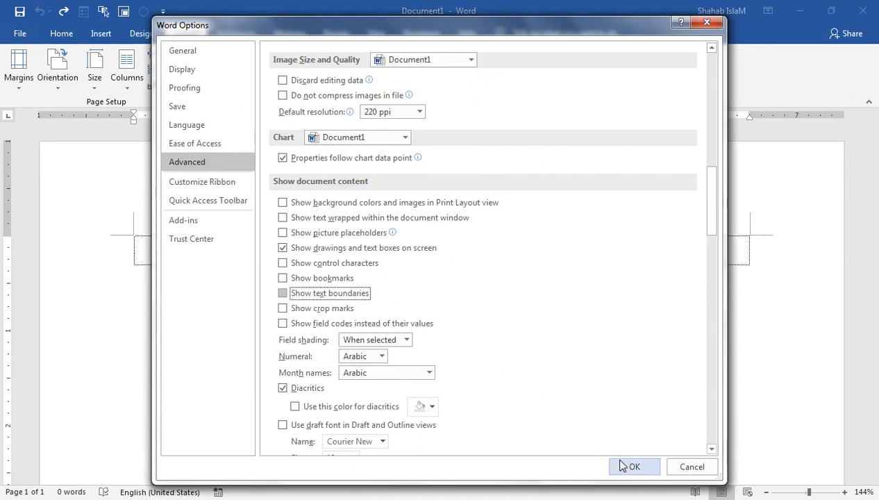
{"action": "left_click", "coordinate": [629, 465]}
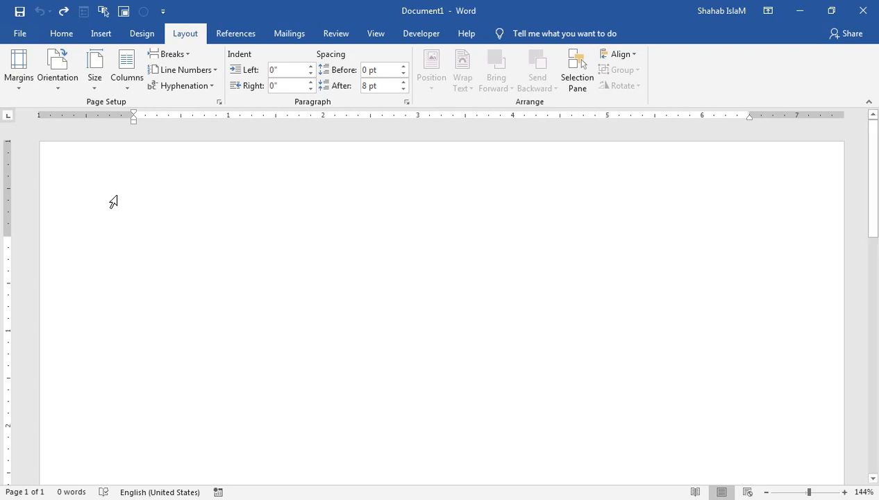
- Insert sample paragraphs with =rand(), starting 'Video provides a powerful way'
{"action": "left_click", "coordinate": [60, 34]}
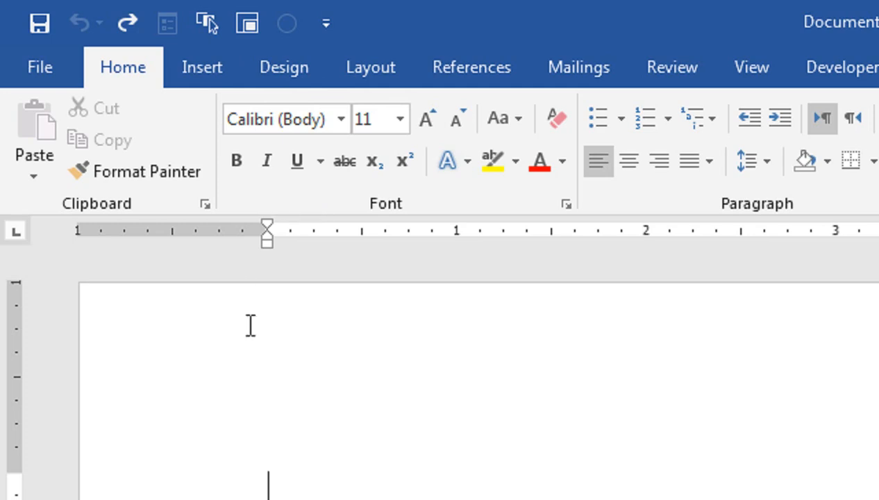
{"action": "type", "text": "=rand()"}
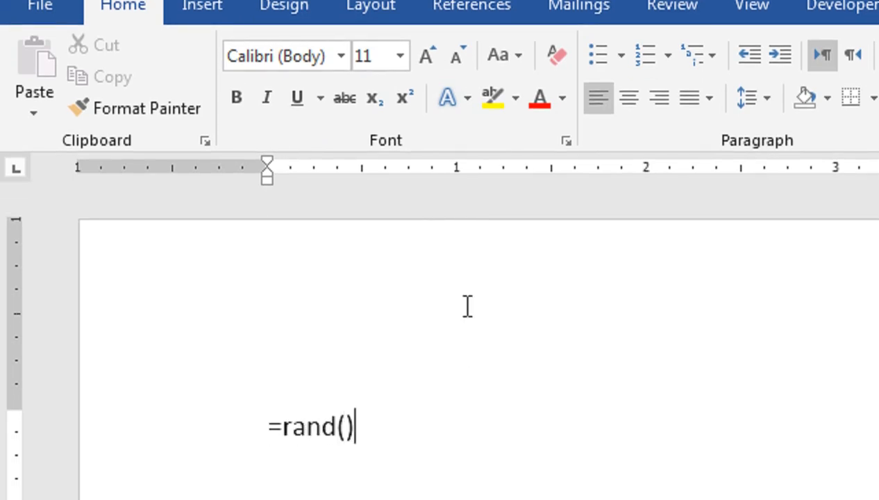
{"action": "key", "text": "Return"}
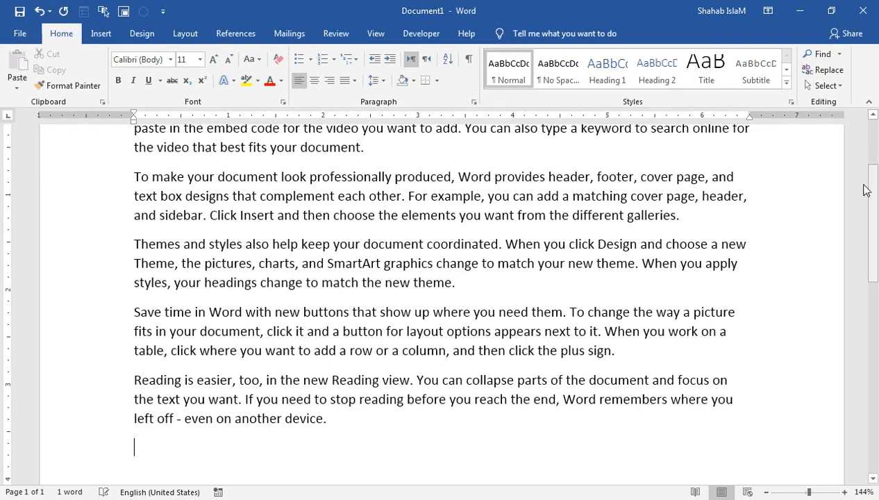
{"action": "scroll", "coordinate": [782, 393], "scroll_direction": "up", "scroll_amount": 3}
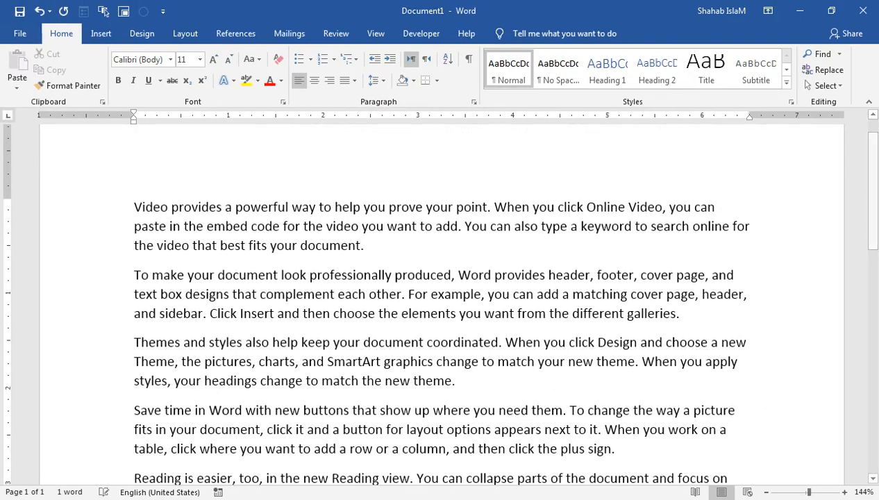
- Set the first paragraph's font to Arial
{"action": "left_click_drag", "start_coordinate": [808, 492], "coordinate": [800, 494]}
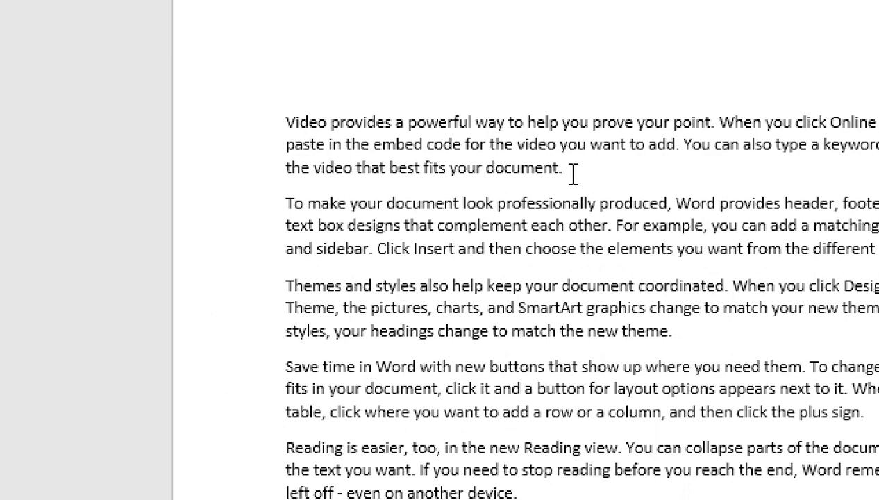
{"action": "left_click_drag", "start_coordinate": [568, 170], "coordinate": [290, 129]}
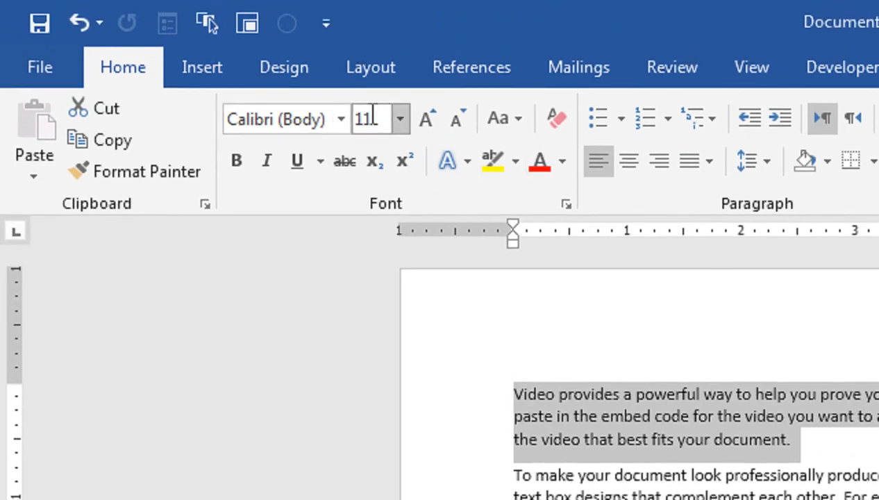
{"action": "left_click", "coordinate": [342, 125]}
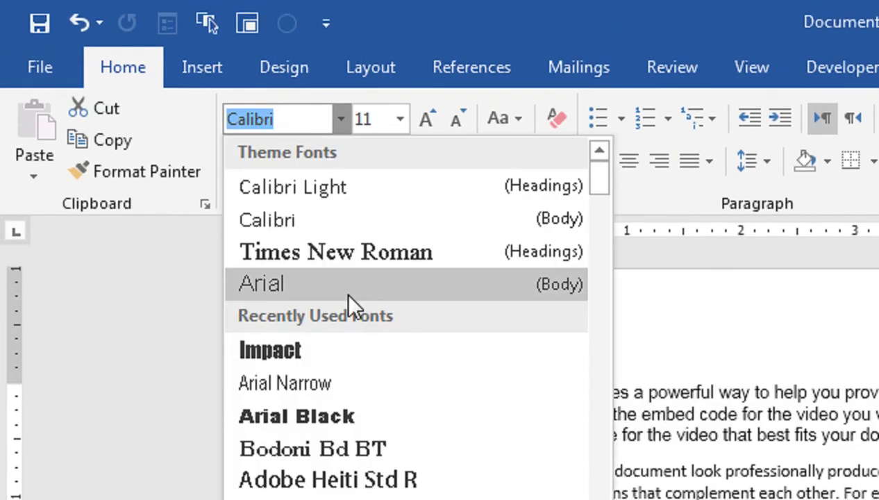
{"action": "left_click", "coordinate": [350, 294]}
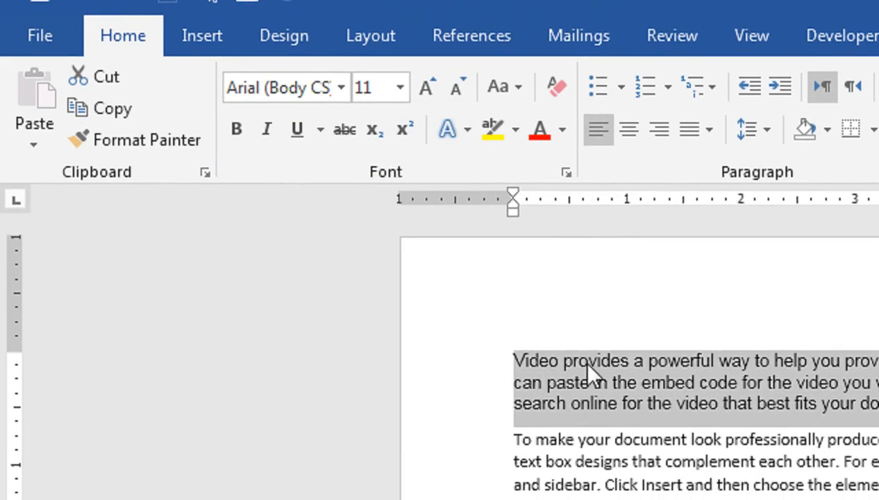
- Grow the paragraph to 12 pt and shrink it back to 11, then apply and undo UPPERCASE
{"action": "left_click", "coordinate": [427, 103]}
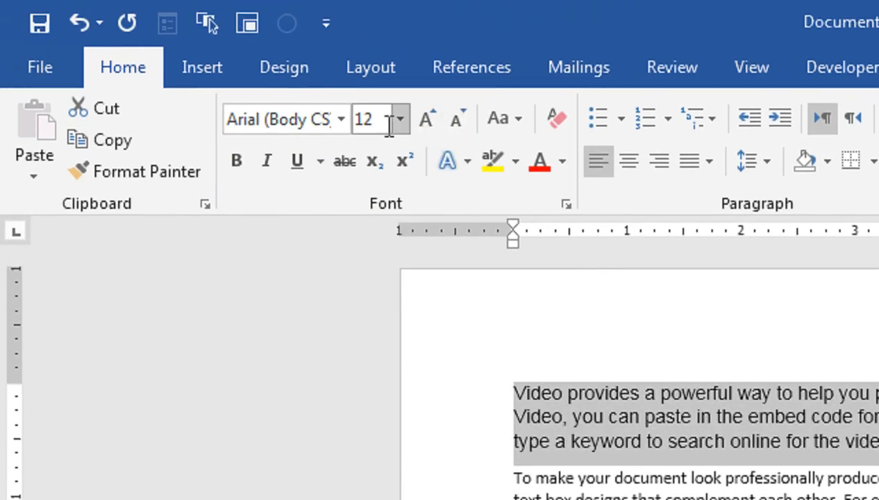
{"action": "left_click", "coordinate": [454, 120]}
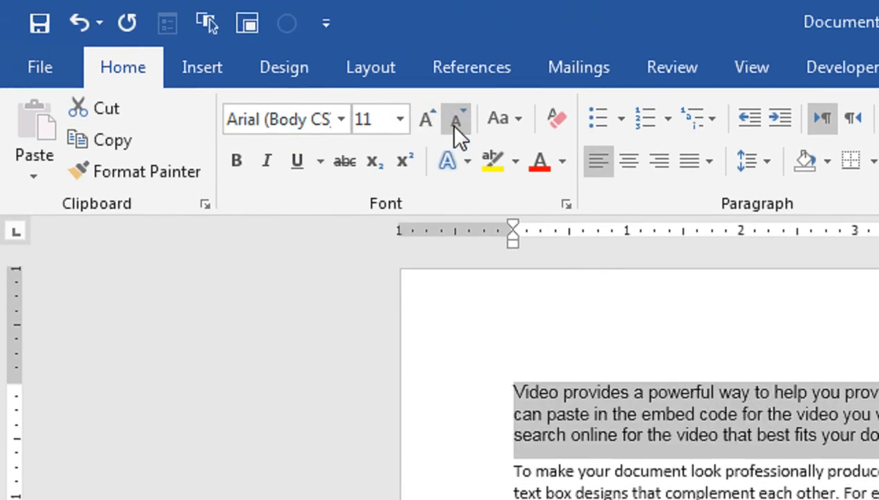
{"action": "left_click", "coordinate": [513, 120]}
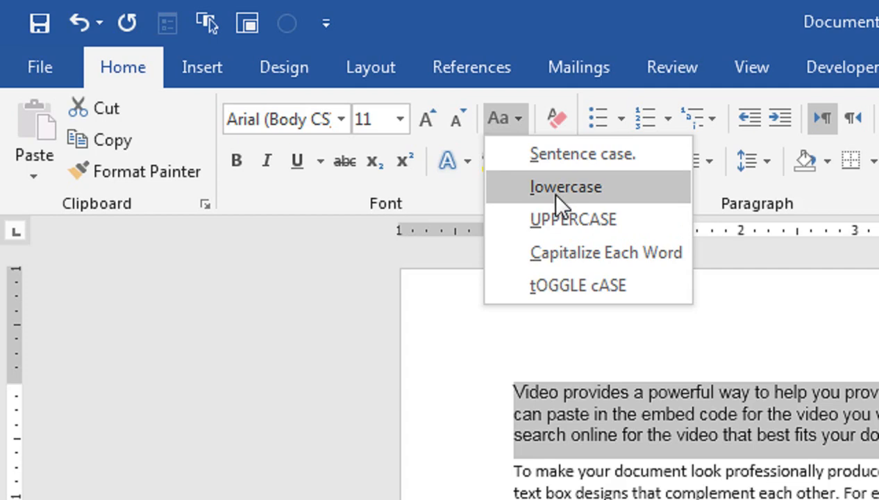
{"action": "left_click", "coordinate": [555, 221]}
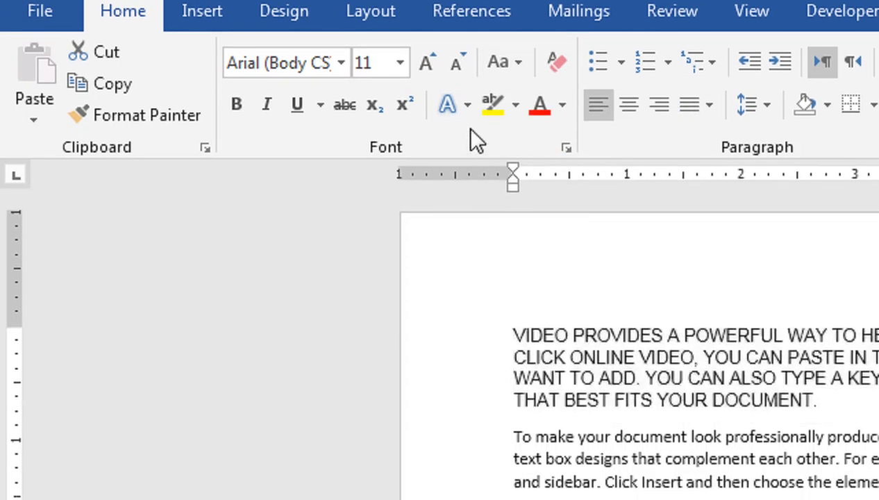
{"action": "key", "text": "ctrl+z"}
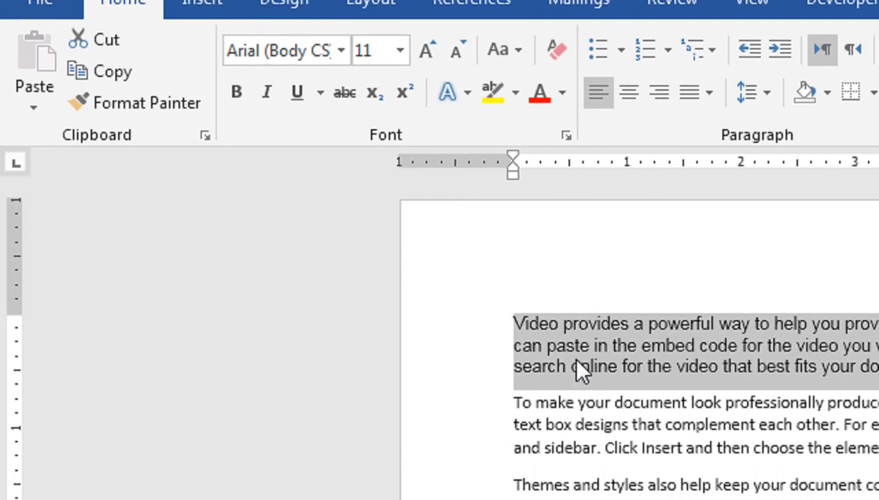
{"action": "left_click", "coordinate": [558, 123]}
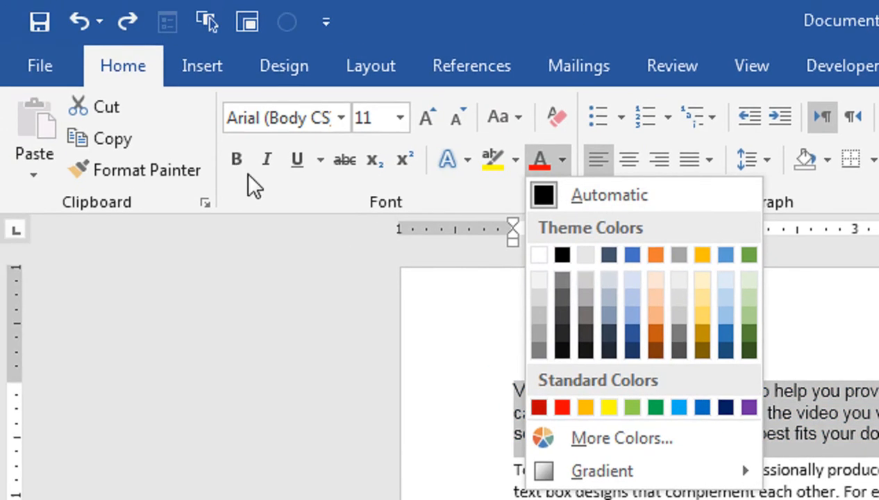
{"action": "left_click", "coordinate": [231, 170]}
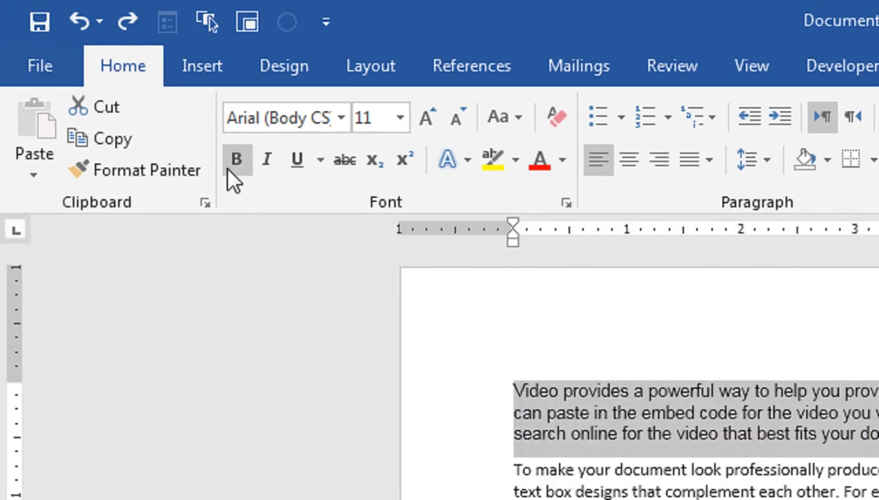
{"action": "left_click", "coordinate": [229, 163]}
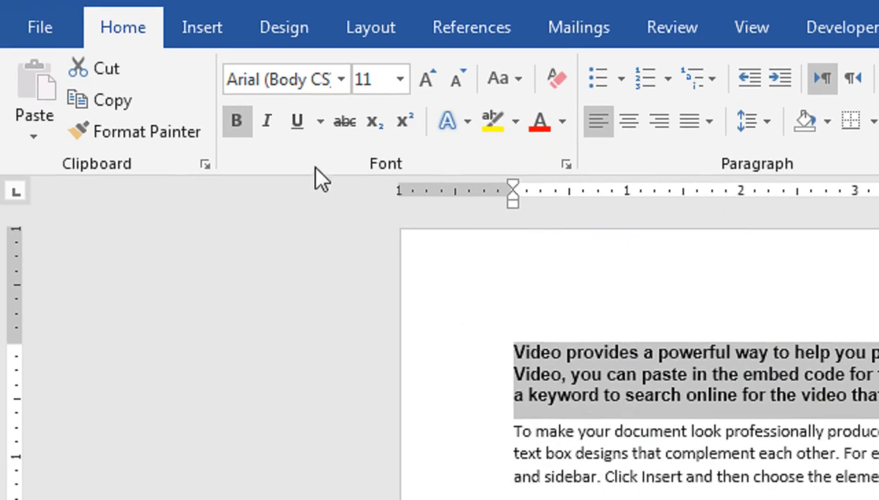
{"action": "left_click", "coordinate": [244, 127]}
{"action": "left_click", "coordinate": [264, 123]}
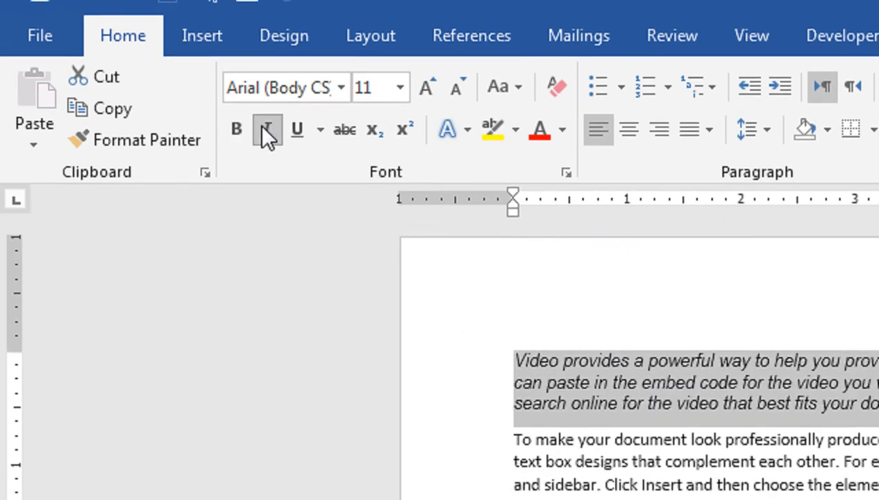
{"action": "left_click", "coordinate": [261, 127]}
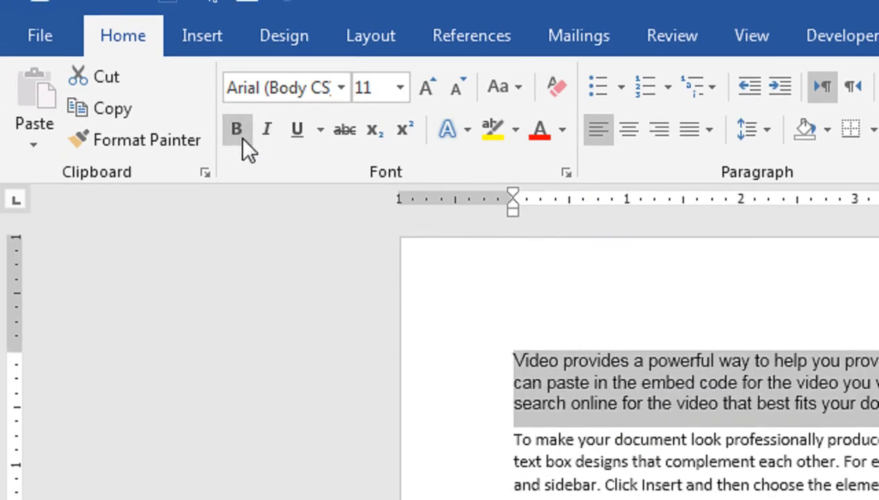
{"action": "left_click", "coordinate": [531, 361]}
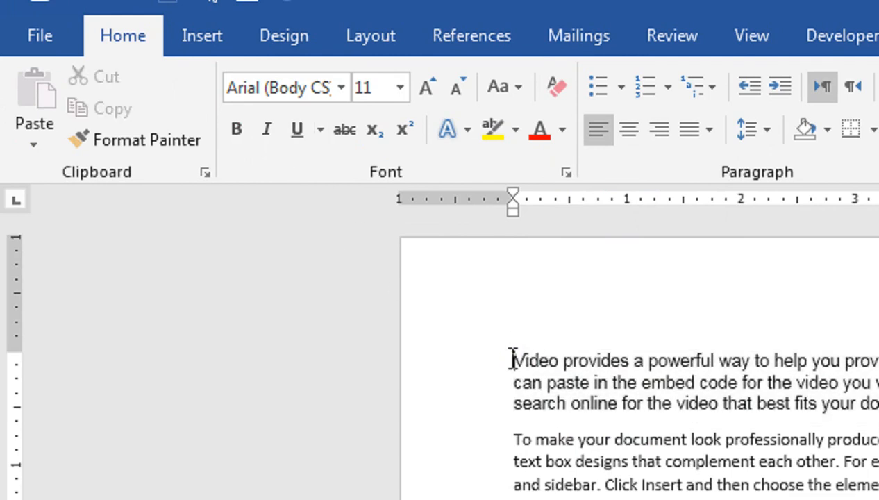
- Insert a new line reading 'MS Word' above the first paragraph
{"action": "left_click", "coordinate": [511, 360]}
{"action": "key", "text": "Return"}
{"action": "key", "text": "Up"}
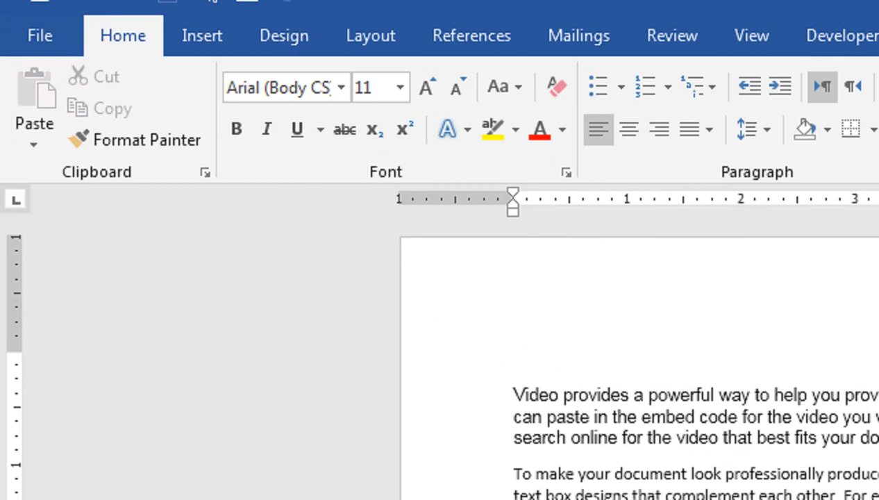
{"action": "type", "text": "MS WOrd"}
{"action": "key", "text": "BackSpace"}
{"action": "key", "text": "BackSpace"}
{"action": "key", "text": "BackSpace"}
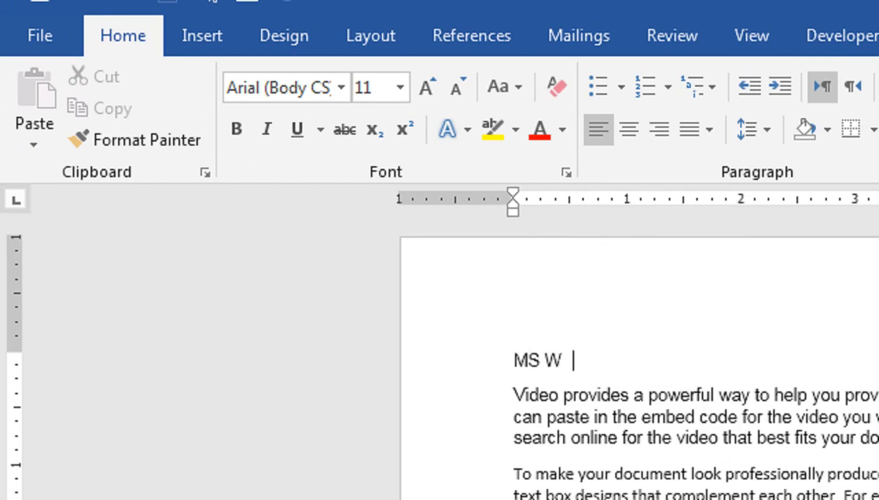
{"action": "type", "text": "ord"}
- Make the MS Word line bold and underlined, and grow it to 48 pt
{"action": "triple_click", "coordinate": [510, 358]}
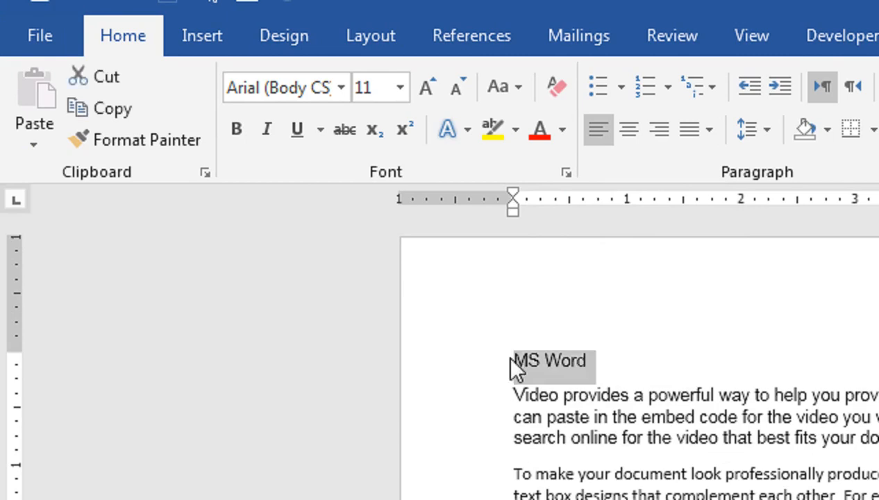
{"action": "left_click", "coordinate": [241, 135]}
{"action": "left_click", "coordinate": [291, 137]}
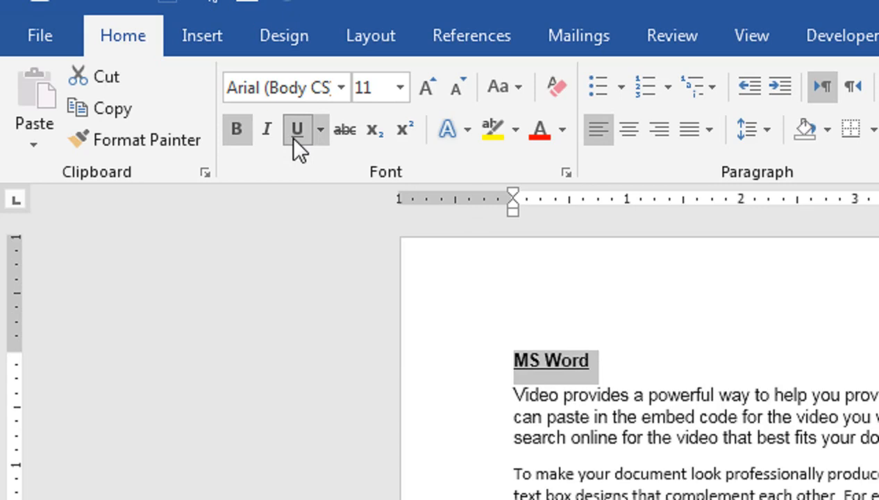
{"action": "left_click", "coordinate": [425, 86]}
{"action": "left_click", "coordinate": [425, 86]}
{"action": "left_click", "coordinate": [425, 86]}
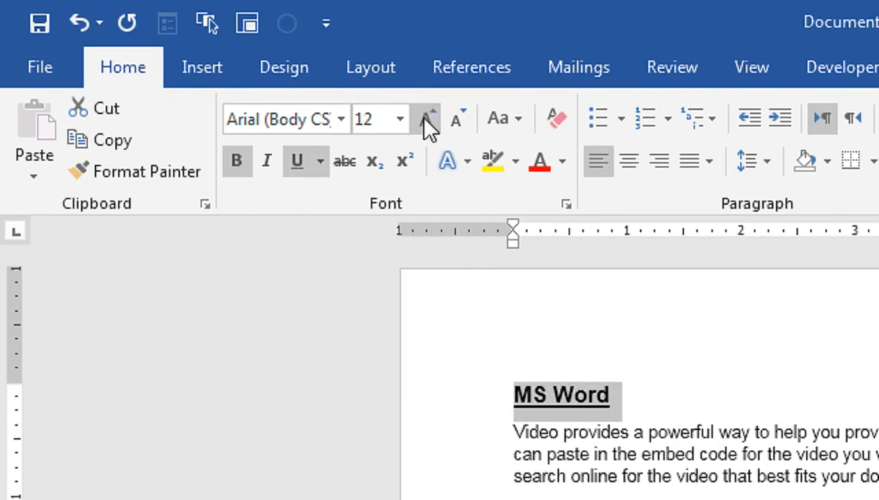
{"action": "left_click", "coordinate": [425, 119]}
{"action": "left_click", "coordinate": [425, 120]}
{"action": "left_click", "coordinate": [425, 119]}
{"action": "left_click", "coordinate": [425, 120]}
{"action": "left_click", "coordinate": [425, 120]}
{"action": "left_click", "coordinate": [425, 119]}
{"action": "left_click", "coordinate": [425, 120]}
{"action": "left_click", "coordinate": [425, 119]}
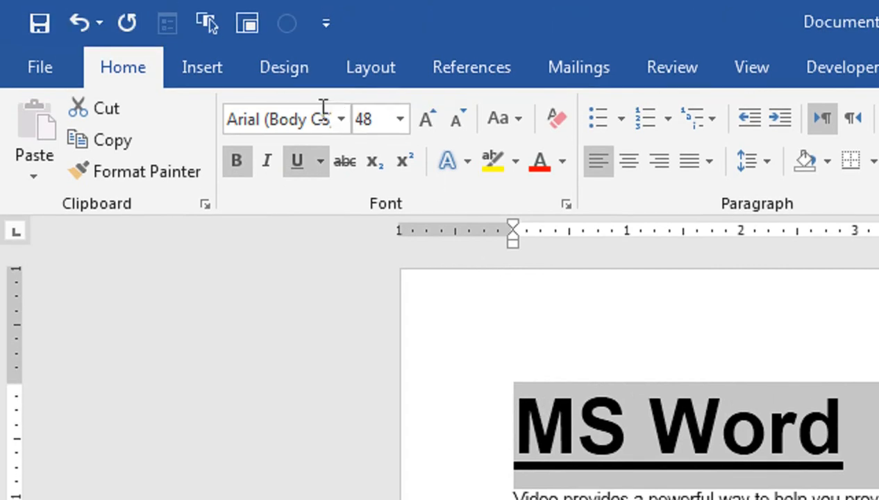
- Try a gold underline on the heading, then set its underline style to None
{"action": "left_click", "coordinate": [303, 164]}
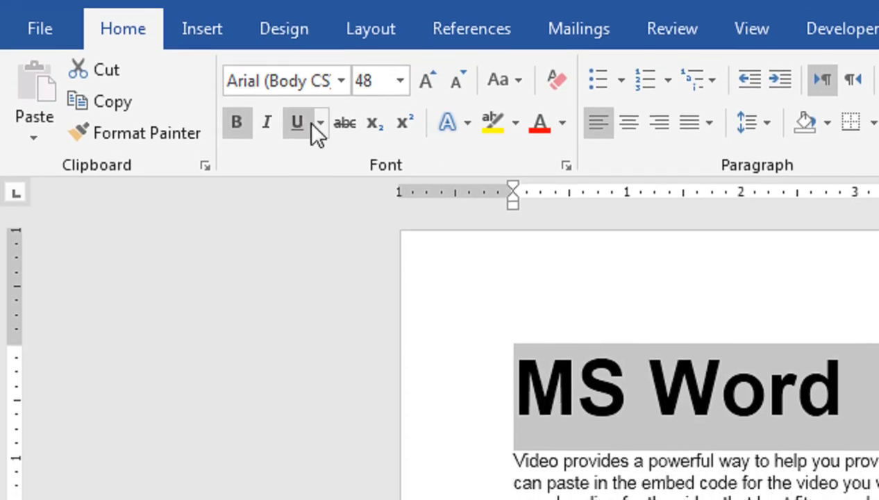
{"action": "left_click", "coordinate": [318, 127]}
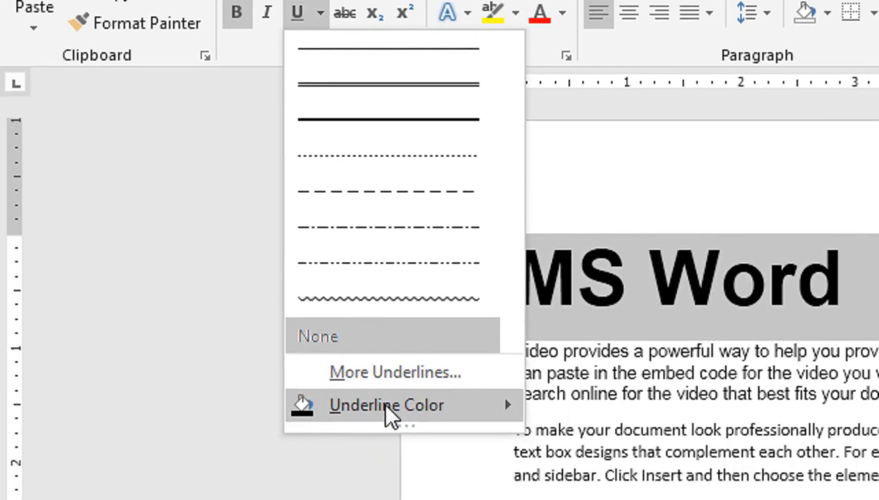
{"action": "mouse_move", "coordinate": [386, 376]}
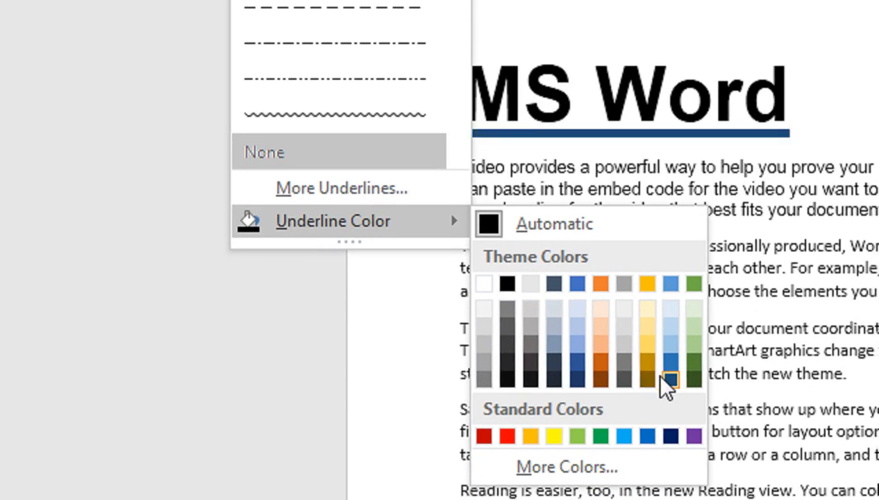
{"action": "left_click", "coordinate": [646, 347]}
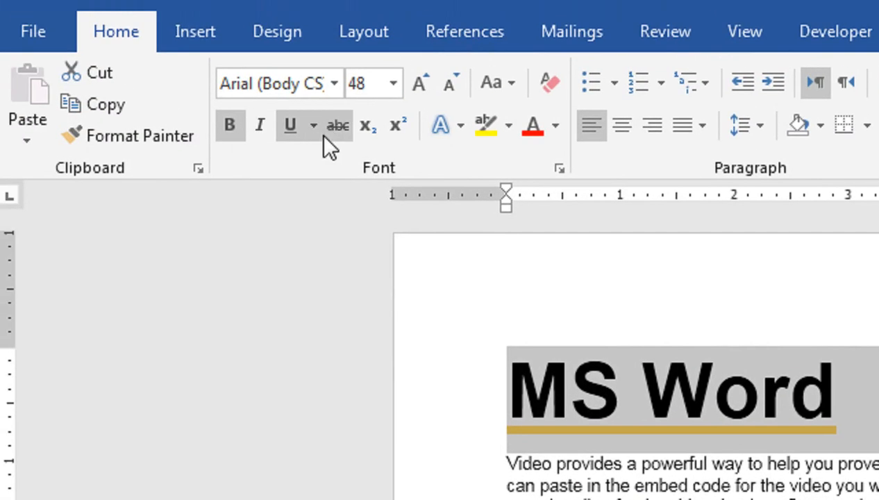
{"action": "left_click", "coordinate": [313, 127]}
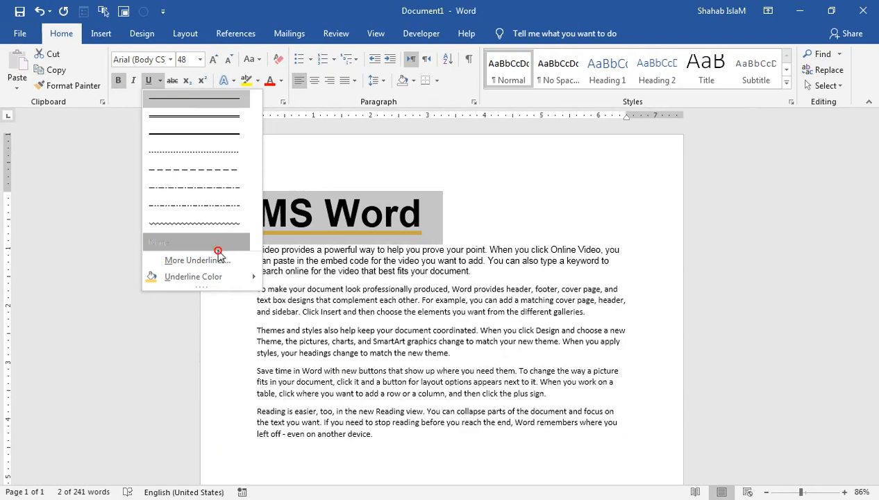
{"action": "left_click", "coordinate": [405, 387]}
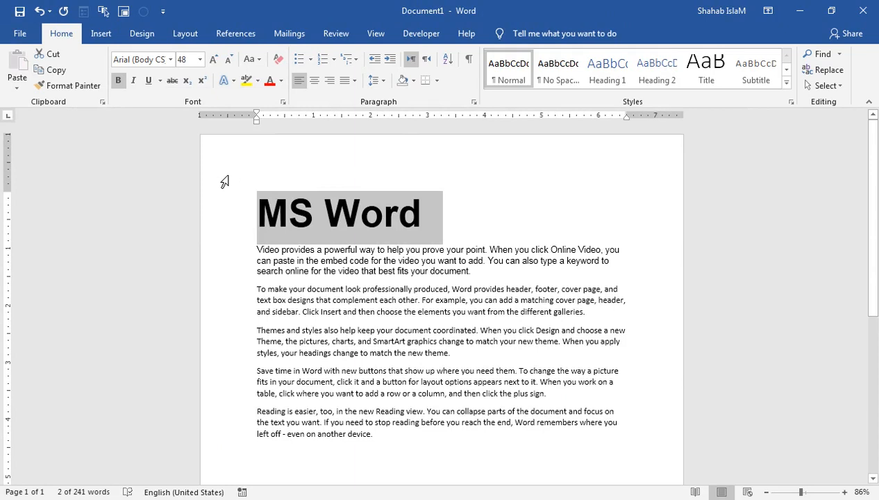
{"action": "left_click", "coordinate": [262, 185]}
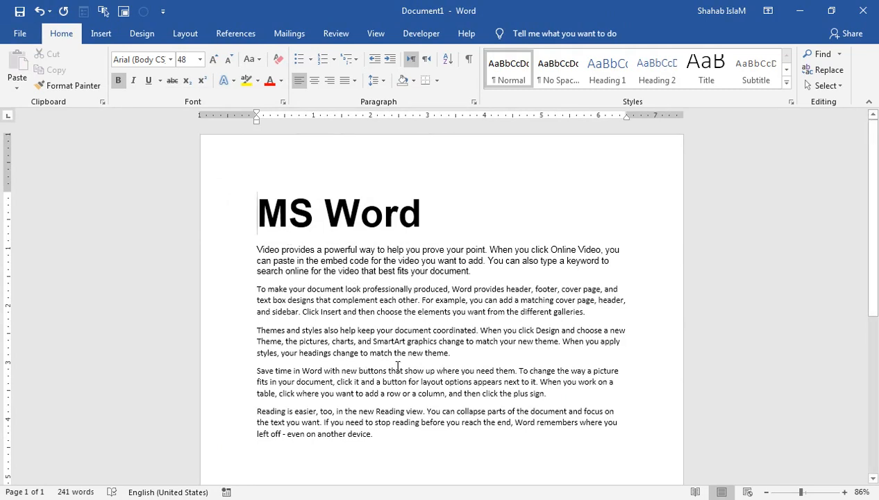
{"action": "left_click_drag", "start_coordinate": [450, 352], "coordinate": [408, 353]}
{"action": "left_click_drag", "start_coordinate": [280, 351], "coordinate": [304, 355]}
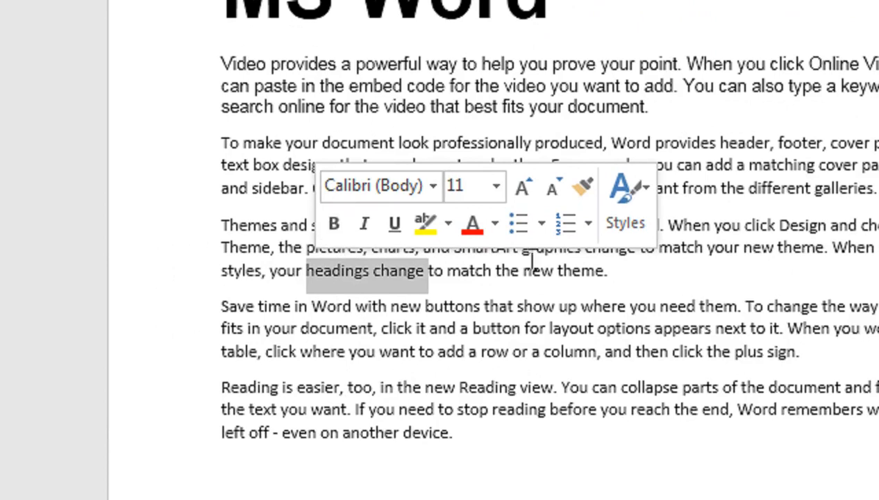
{"action": "left_click", "coordinate": [448, 223]}
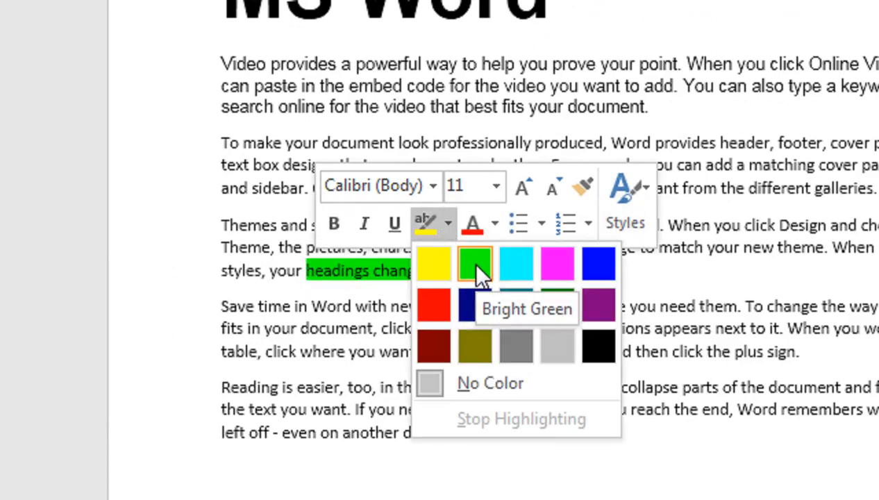
{"action": "left_click", "coordinate": [476, 264]}
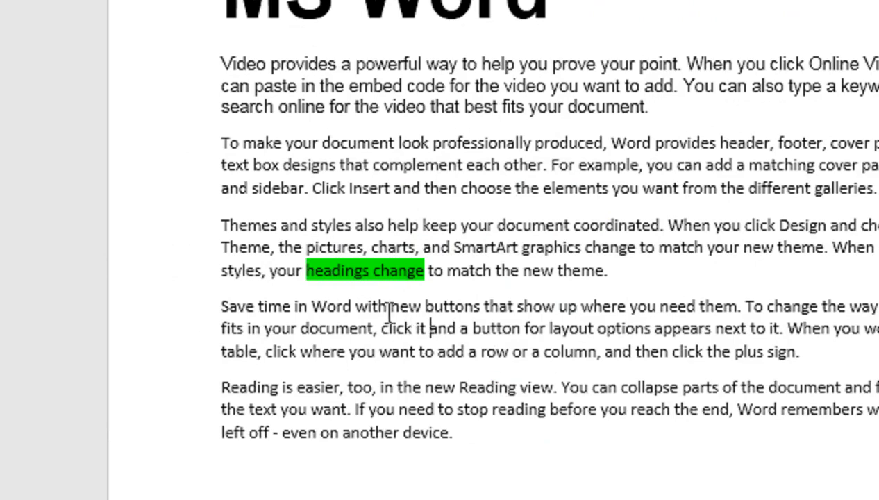
{"action": "left_click_drag", "start_coordinate": [427, 309], "coordinate": [555, 306]}
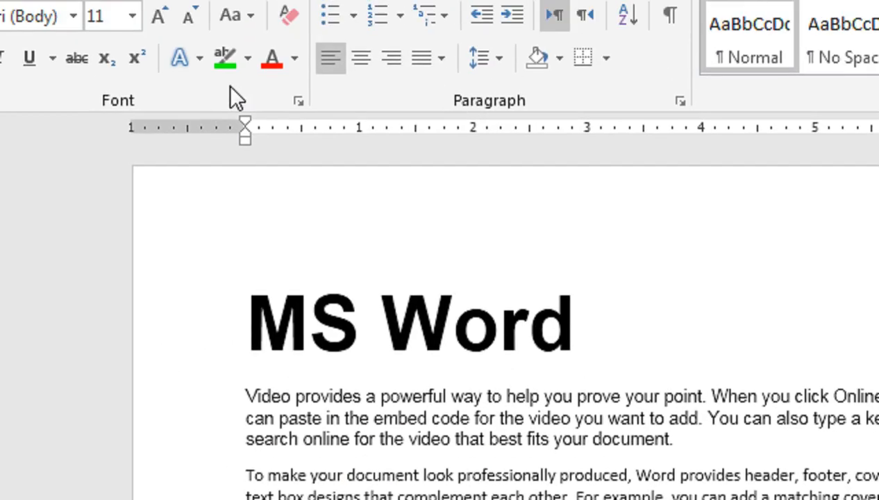
{"action": "left_click", "coordinate": [226, 61]}
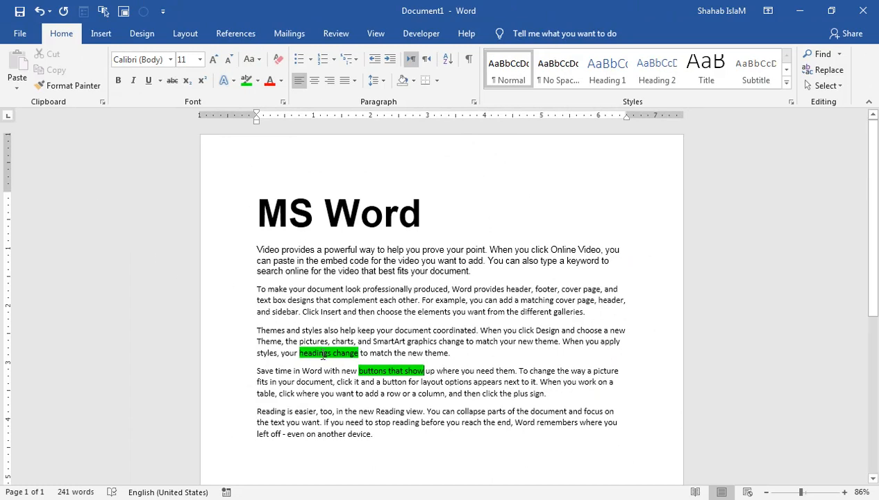
{"action": "left_click_drag", "start_coordinate": [300, 350], "coordinate": [424, 370]}
{"action": "left_click", "coordinate": [256, 81]}
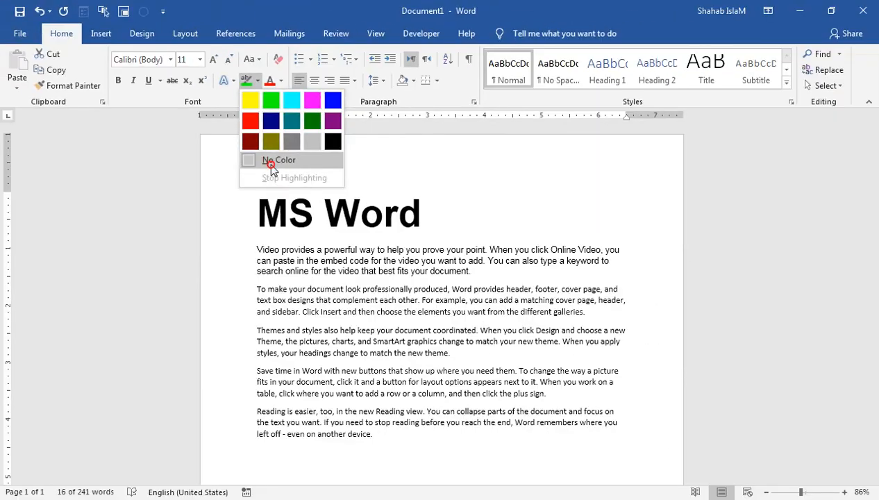
{"action": "left_click", "coordinate": [269, 162]}
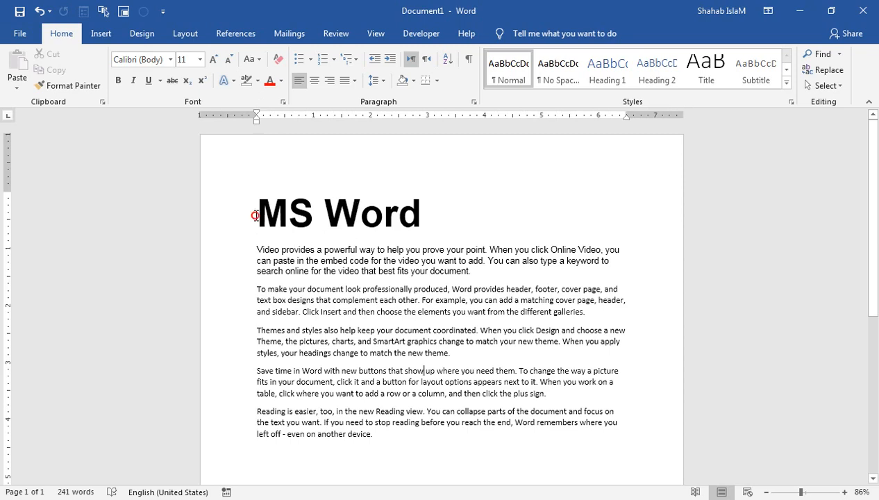
- Center the MS Word heading and expand its character spacing by 6 pt
{"action": "left_click_drag", "start_coordinate": [255, 214], "coordinate": [438, 215]}
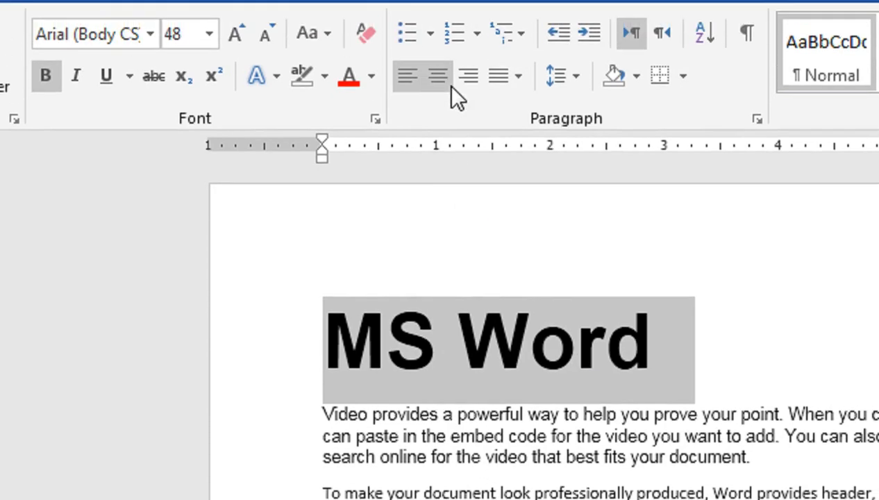
{"action": "left_click", "coordinate": [449, 28]}
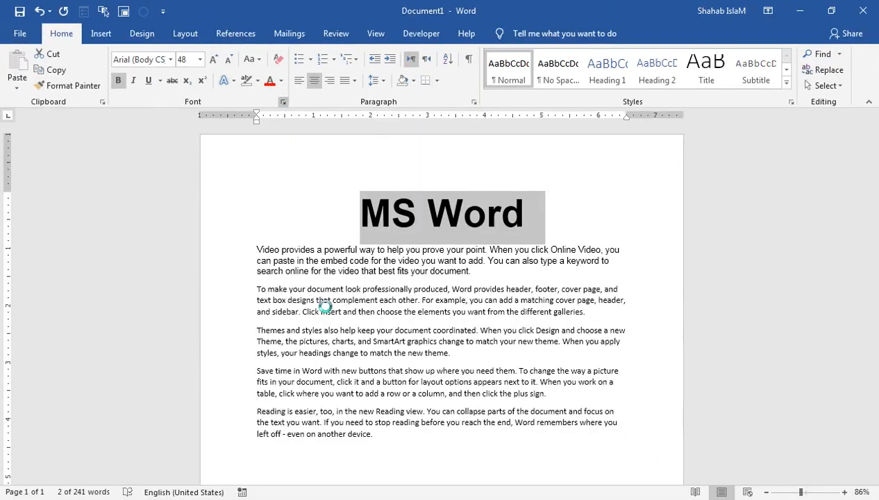
{"action": "left_click", "coordinate": [418, 197]}
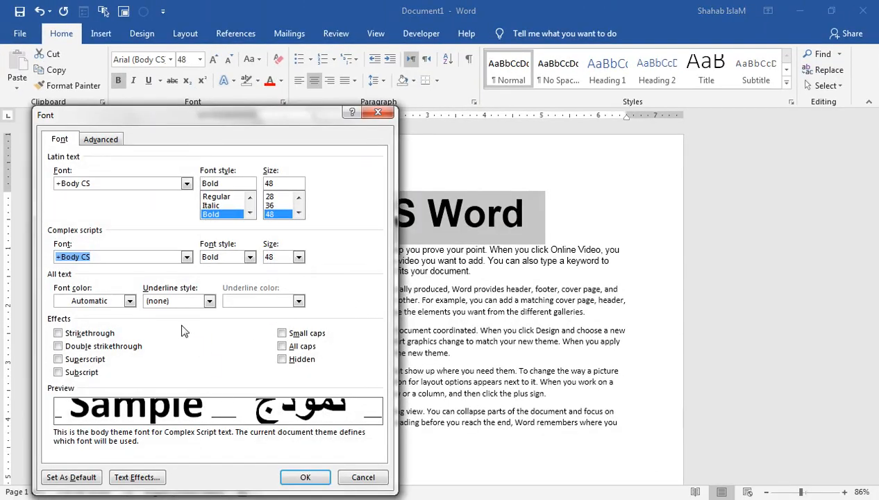
{"action": "left_click", "coordinate": [111, 140]}
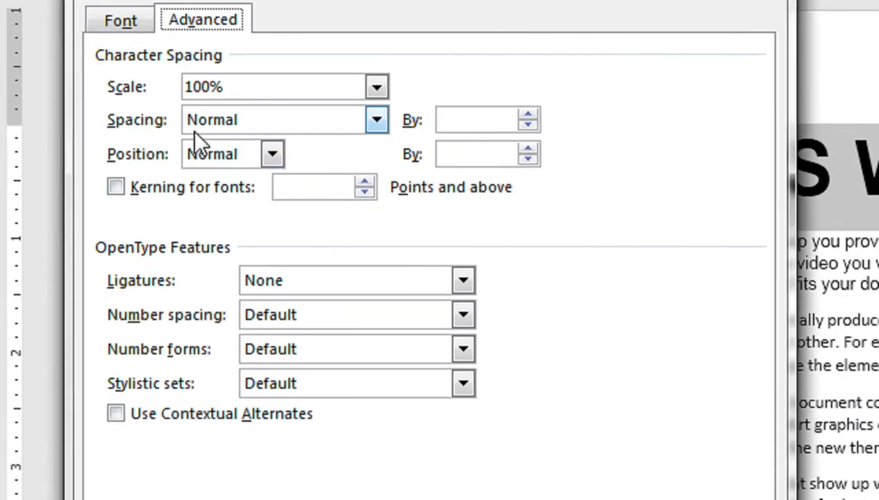
{"action": "left_click", "coordinate": [192, 130]}
{"action": "left_click", "coordinate": [197, 158]}
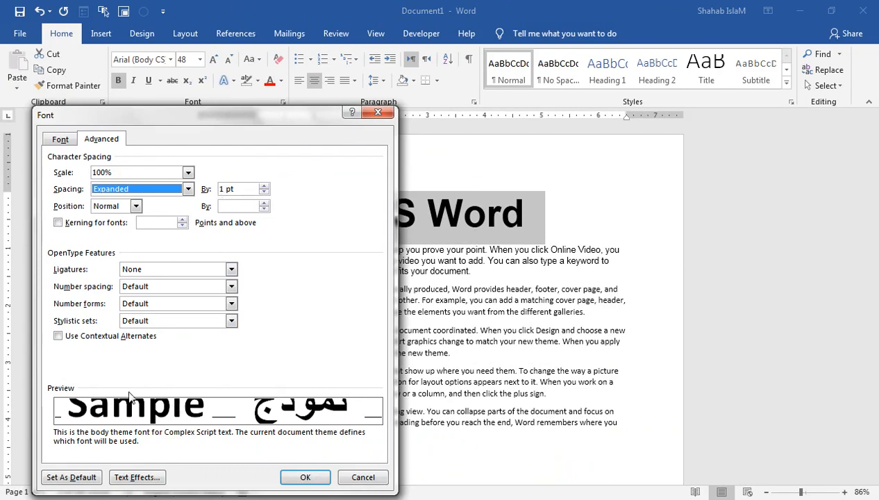
{"action": "left_click", "coordinate": [263, 186]}
{"action": "left_click", "coordinate": [264, 186]}
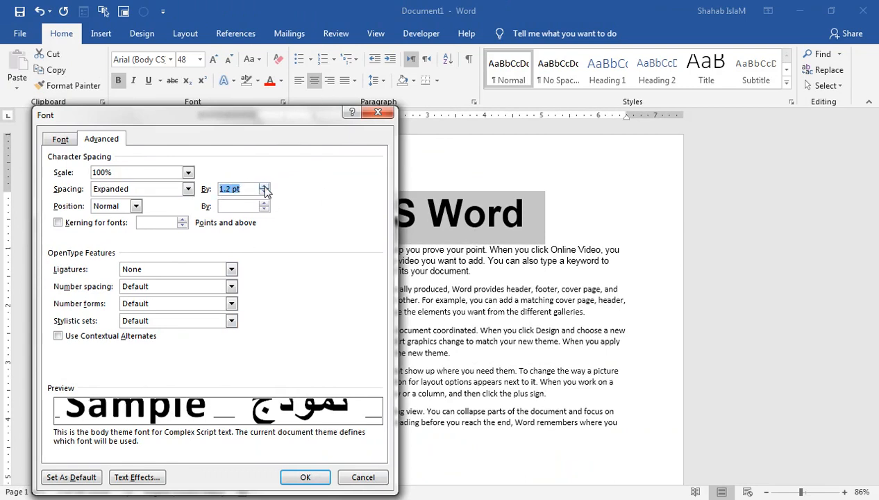
{"action": "left_click", "coordinate": [264, 186]}
{"action": "left_click", "coordinate": [265, 186]}
{"action": "left_click", "coordinate": [264, 186]}
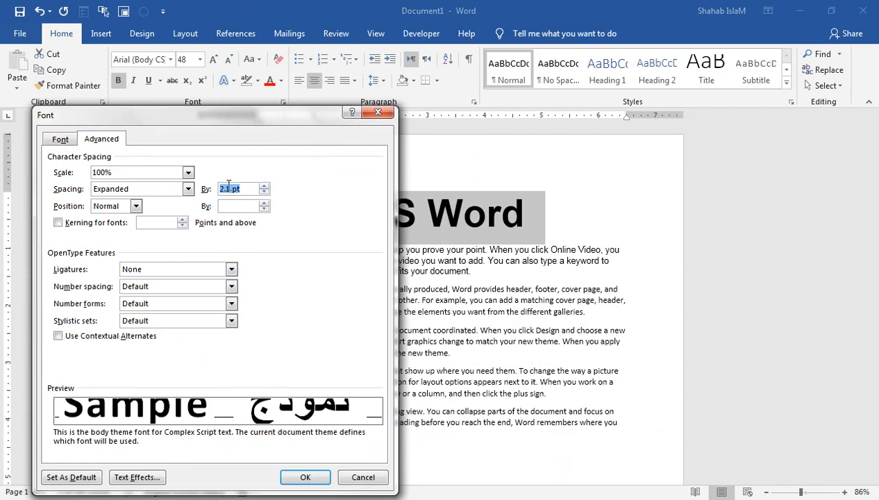
{"action": "left_click", "coordinate": [218, 186]}
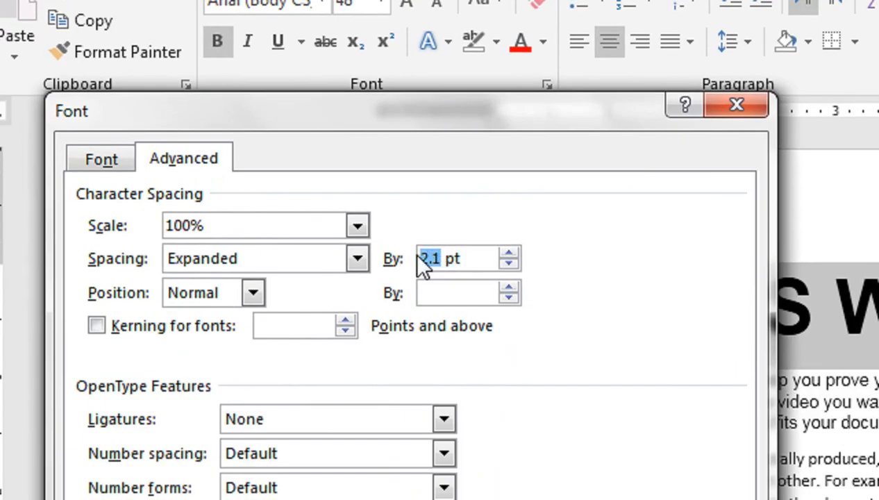
{"action": "type", "text": "6"}
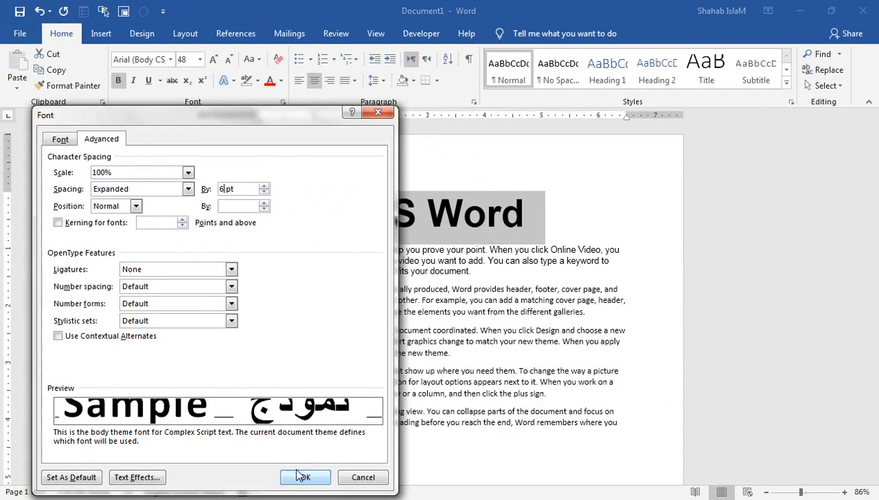
{"action": "left_click", "coordinate": [304, 475]}
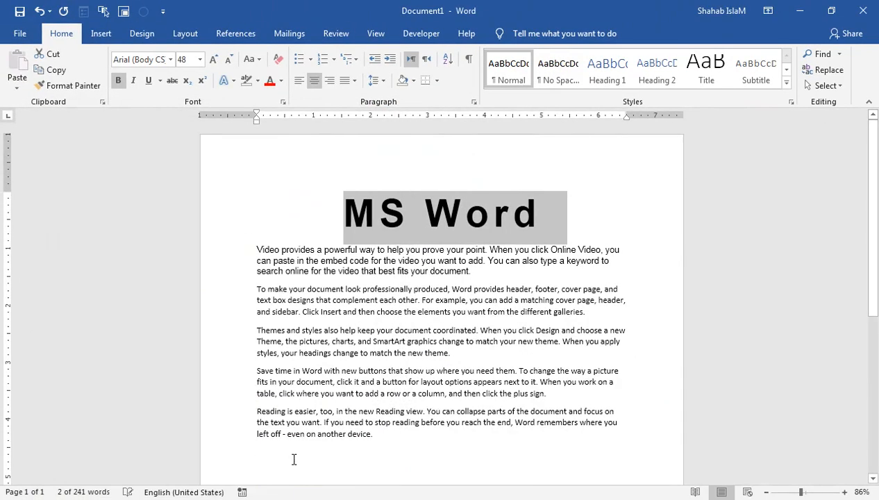
- Change the heading's expanded spacing amount to 1 pt
{"action": "left_click", "coordinate": [282, 102]}
{"action": "double_click", "coordinate": [225, 188]}
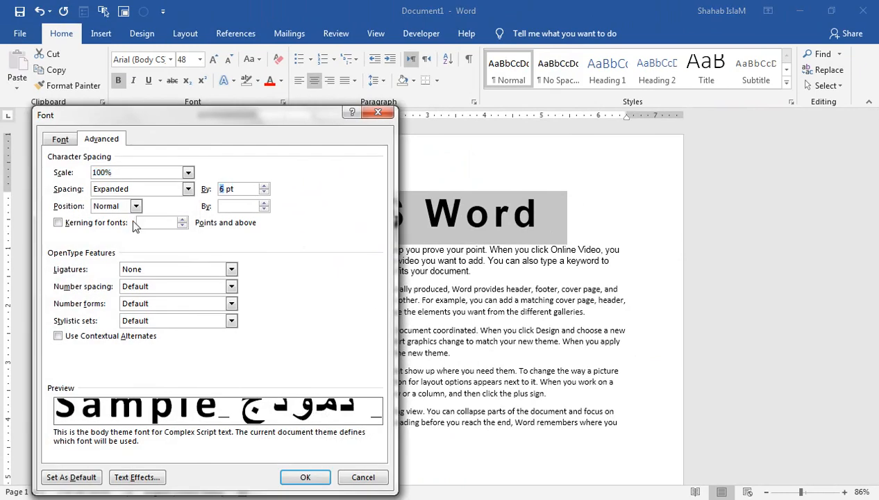
{"action": "type", "text": "1"}
{"action": "key", "text": "Return"}
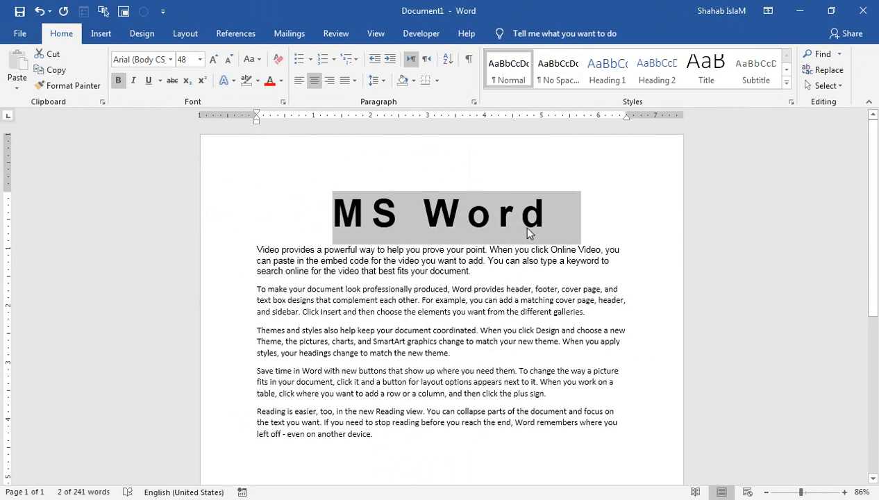
{"action": "left_click", "coordinate": [524, 229]}
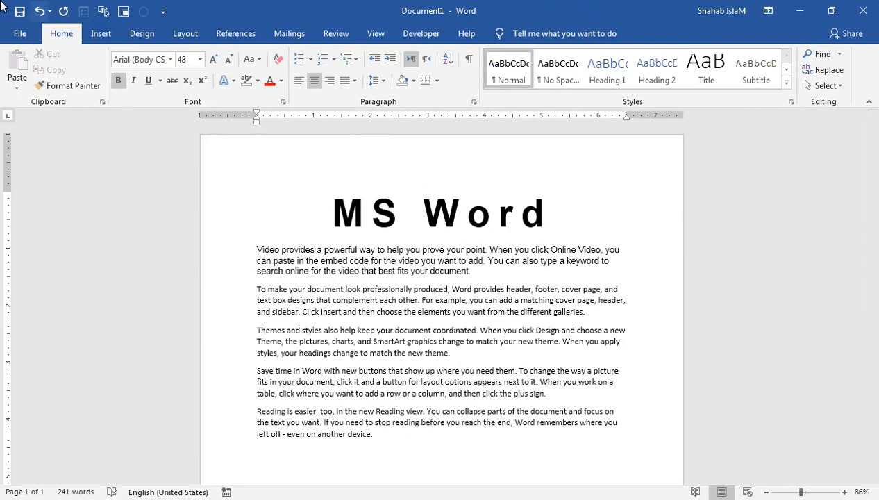
- Undo the spacing and centering, then cut the MS Word heading
{"action": "left_click", "coordinate": [39, 11]}
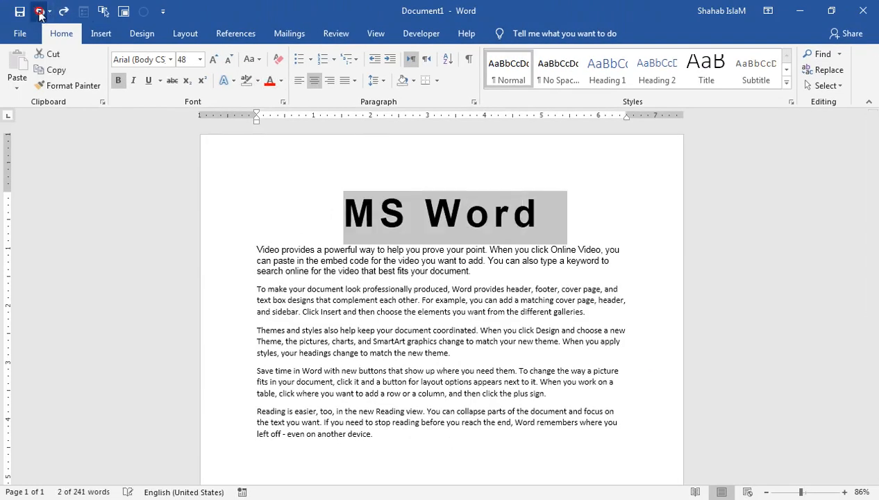
{"action": "left_click", "coordinate": [38, 11]}
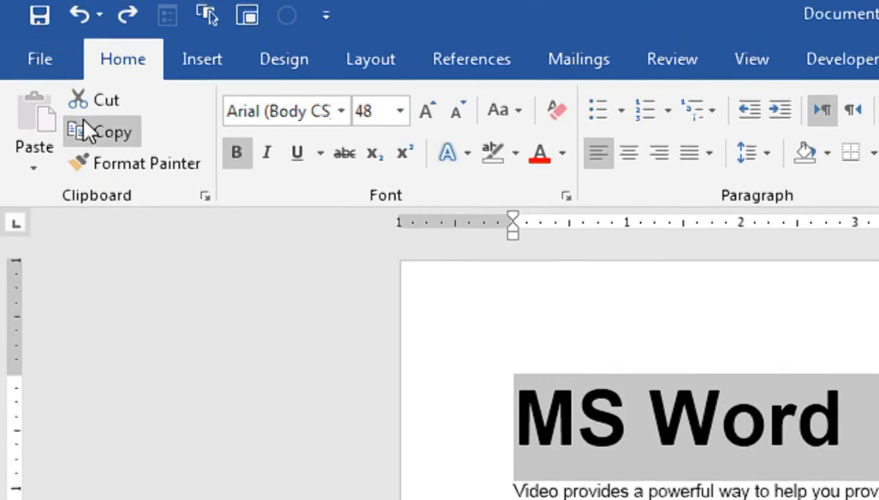
{"action": "left_click", "coordinate": [103, 106]}
{"action": "left_click", "coordinate": [515, 458]}
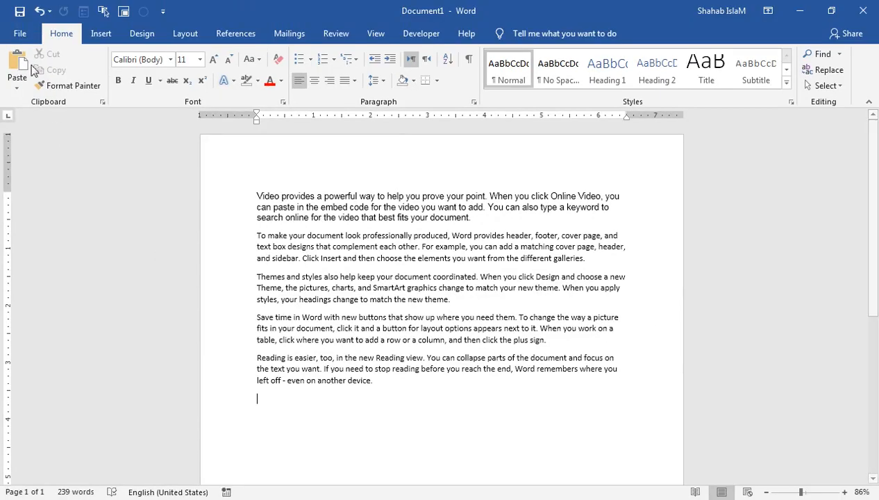
- Paste the heading at the end, undo it and the cut, then paste and undo a heading copy
{"action": "left_click", "coordinate": [24, 67]}
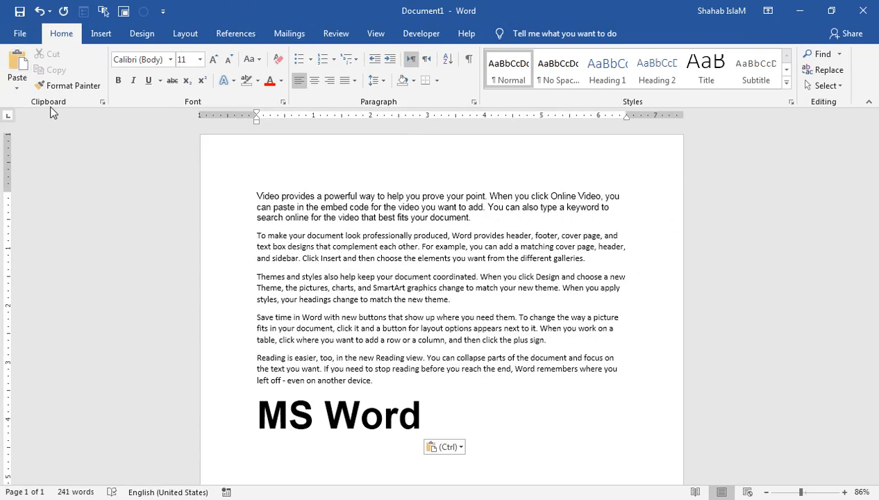
{"action": "key", "text": "ctrl+z"}
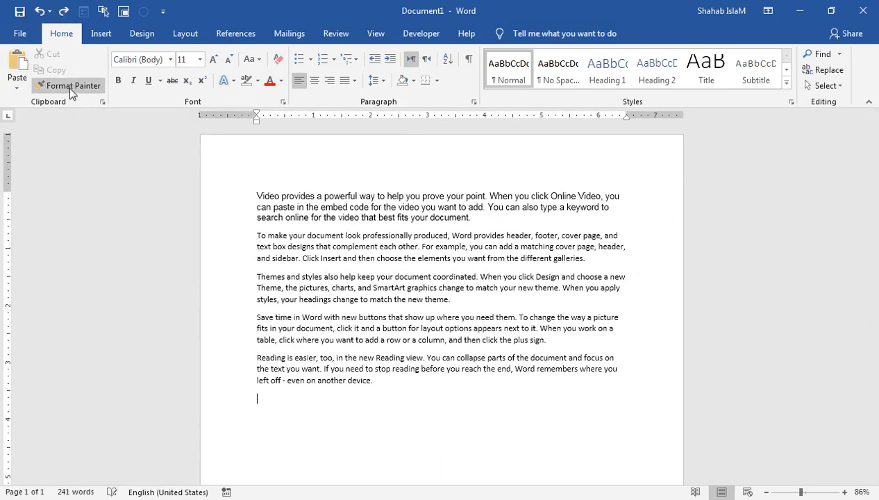
{"action": "key", "text": "ctrl+z"}
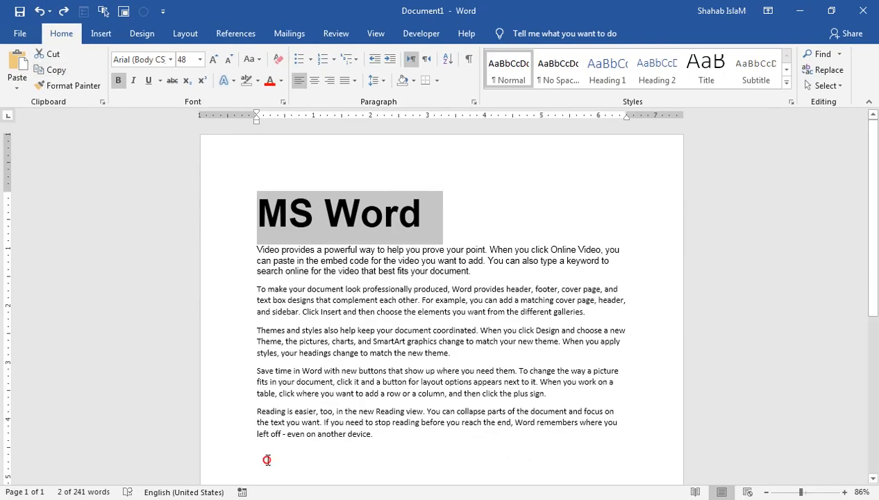
{"action": "left_click", "coordinate": [267, 460]}
{"action": "left_click", "coordinate": [18, 62]}
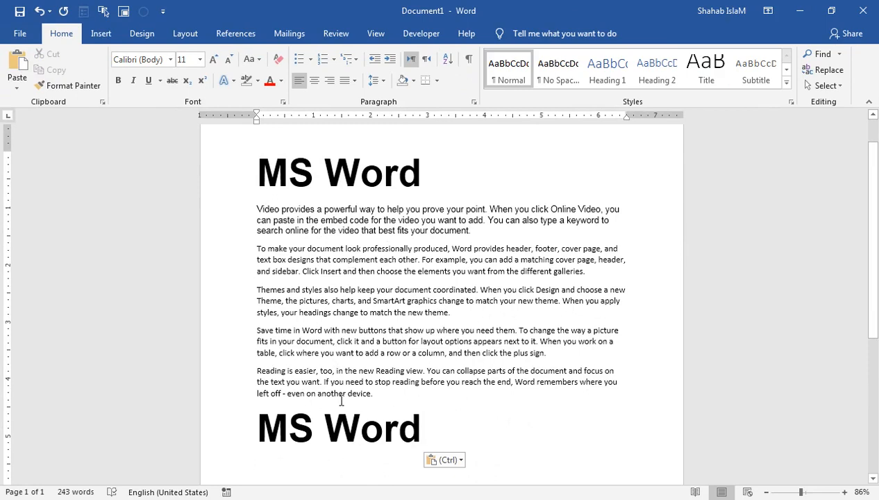
{"action": "key", "text": "ctrl+z"}
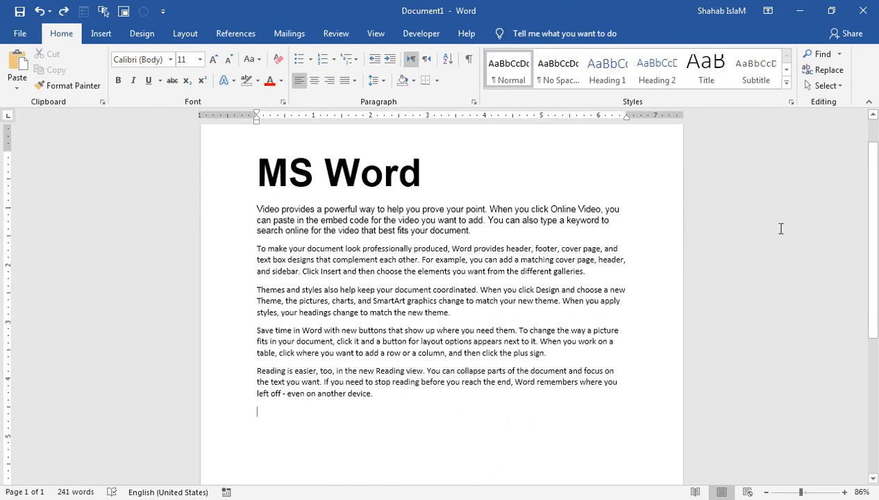
- Paste copies of the first paragraph at the document's end, then undo them
{"action": "scroll", "coordinate": [864, 229], "scroll_direction": "up", "scroll_amount": 1}
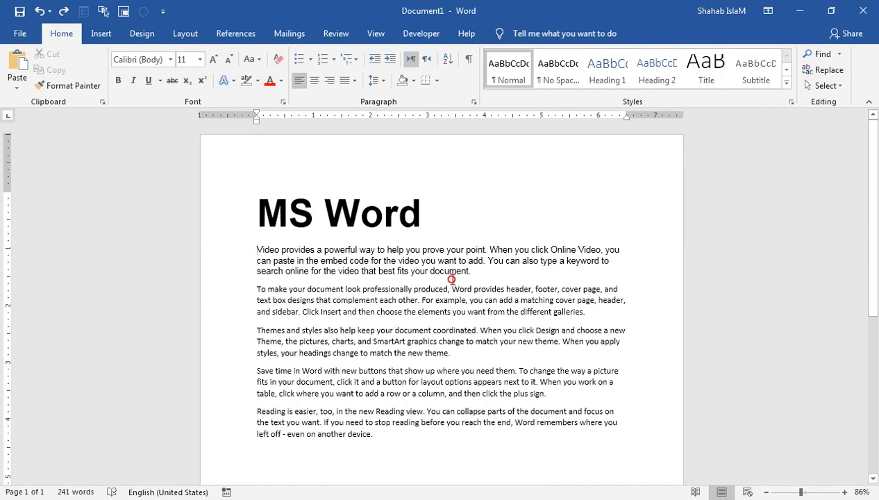
{"action": "triple_click", "coordinate": [419, 272]}
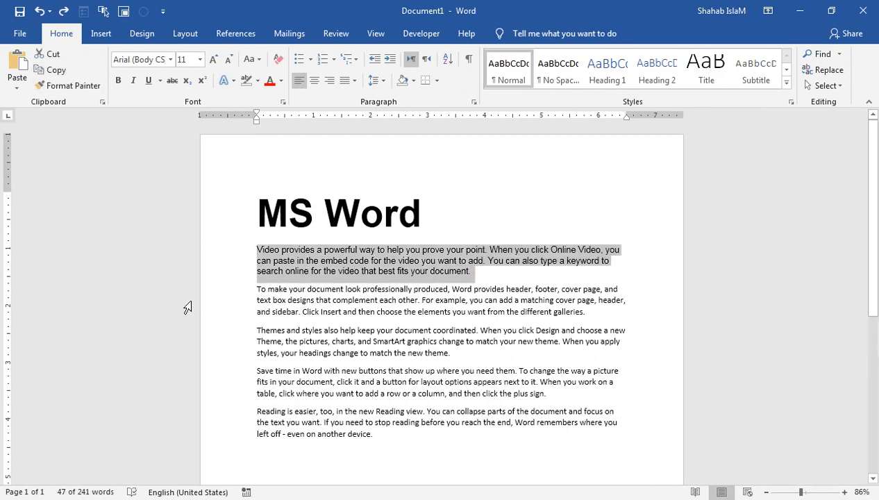
{"action": "left_click", "coordinate": [266, 449]}
{"action": "left_click_drag", "start_coordinate": [872, 151], "coordinate": [873, 225]}
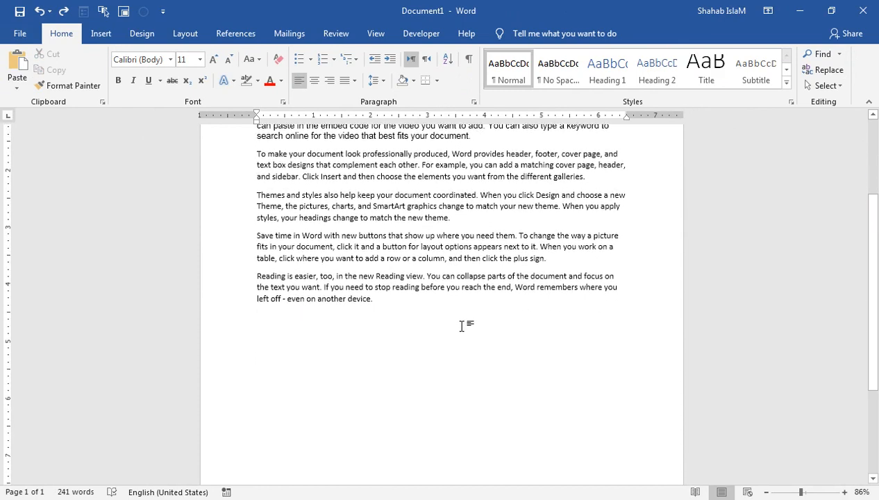
{"action": "key", "text": "ctrl+v"}
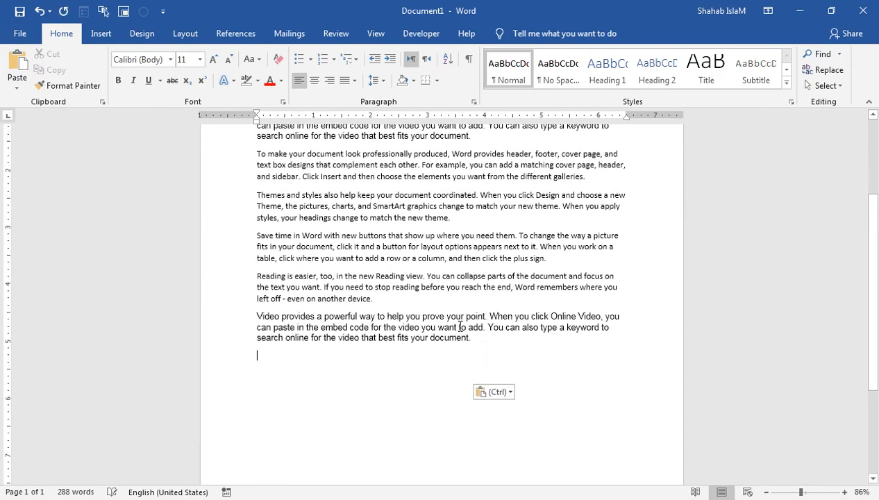
{"action": "key", "text": "ctrl+v"}
{"action": "key", "text": "ctrl+v"}
{"action": "key", "text": "ctrl+v"}
{"action": "key", "text": "ctrl+z"}
{"action": "key", "text": "ctrl+z"}
{"action": "key", "text": "ctrl+z"}
{"action": "key", "text": "ctrl+z"}
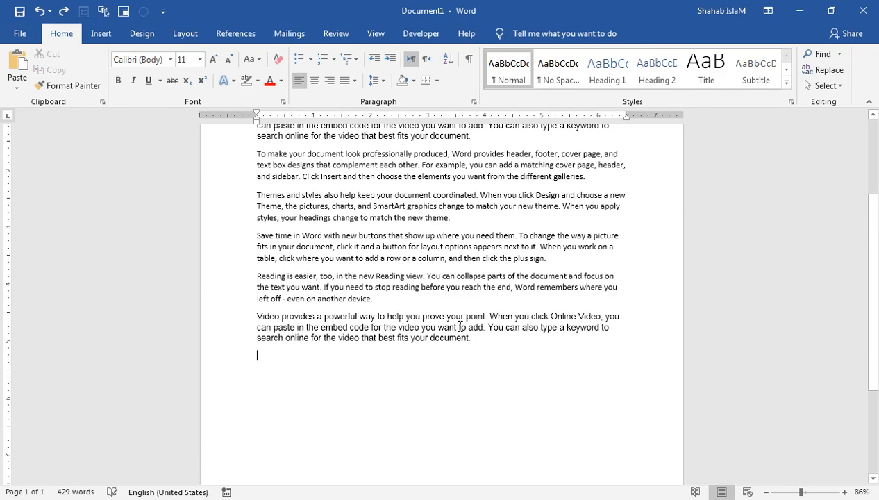
{"action": "left_click_drag", "start_coordinate": [869, 215], "coordinate": [872, 151]}
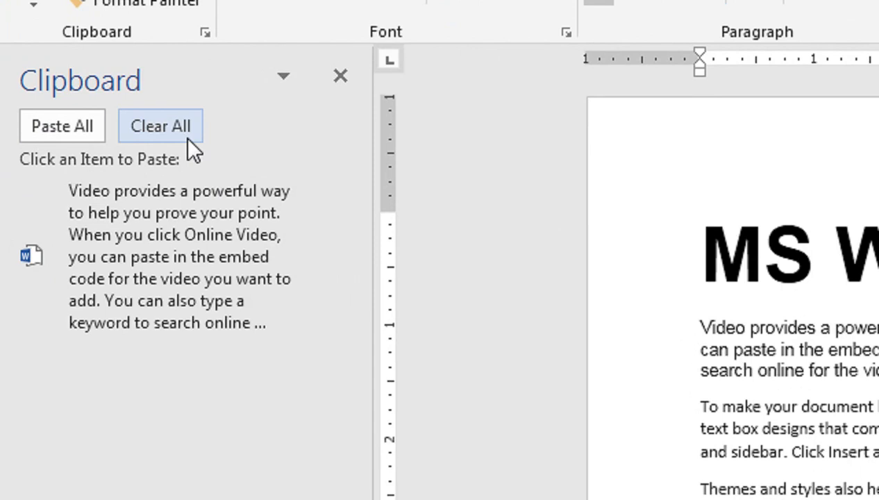
- Clear all clipboard items and close the Clipboard pane
{"action": "left_click", "coordinate": [187, 137]}
{"action": "left_click", "coordinate": [340, 76]}
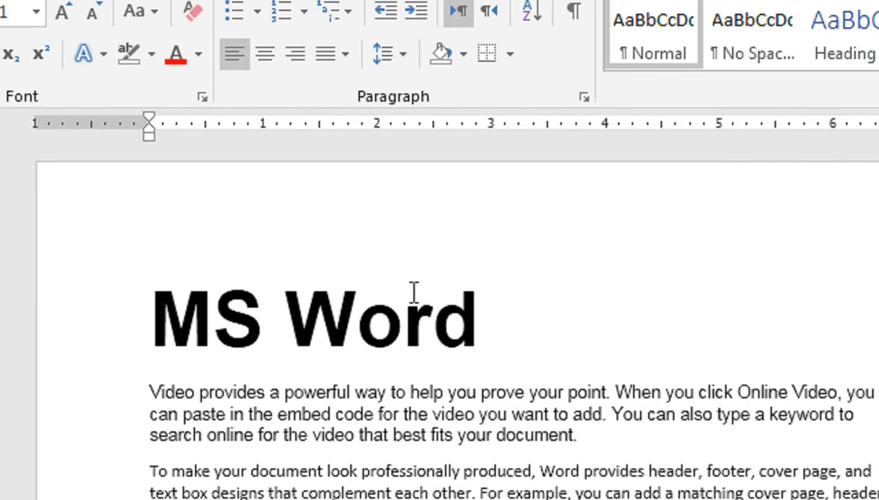
- Change the MS Word title's font color to a dark blue theme swatch
{"action": "left_click", "coordinate": [262, 214]}
{"action": "mouse_move", "coordinate": [219, 322]}
{"action": "left_mouse_down"}
{"action": "mouse_move", "coordinate": [509, 340]}
{"action": "mouse_move", "coordinate": [387, 313]}
{"action": "mouse_move", "coordinate": [218, 312]}
{"action": "left_mouse_up"}
{"action": "left_click", "coordinate": [540, 340]}
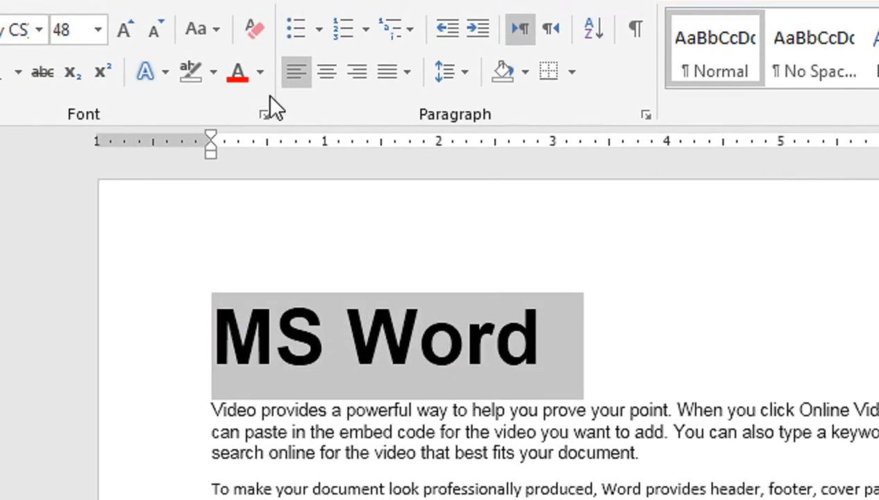
{"action": "left_click", "coordinate": [259, 71]}
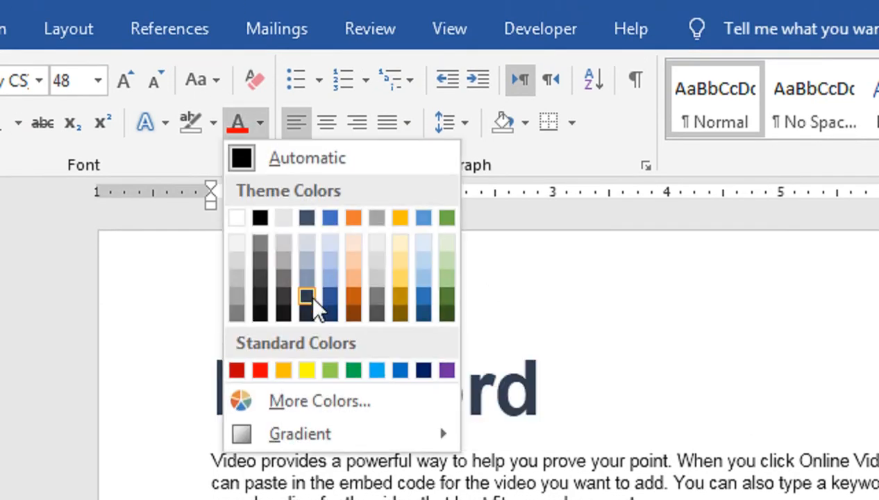
{"action": "left_click", "coordinate": [325, 297]}
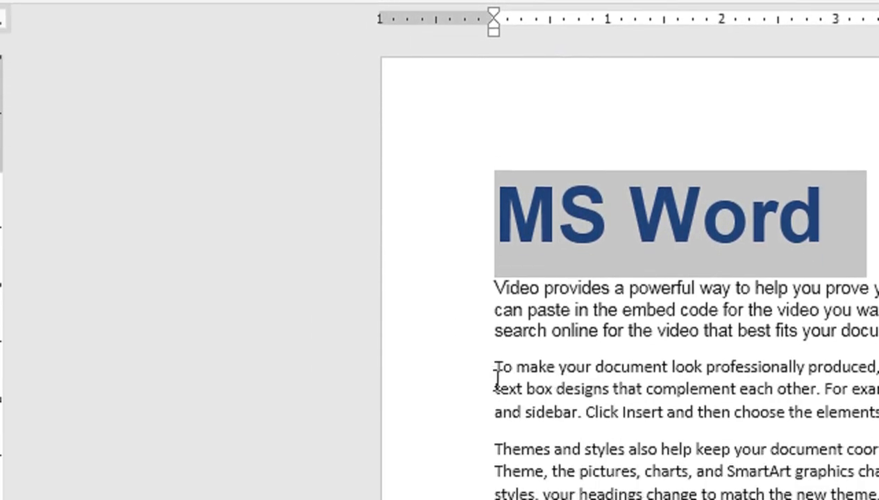
{"action": "left_click", "coordinate": [495, 365]}
- Add a line reading 'MS Excel' above the To make paragraph
{"action": "key", "text": "Return"}
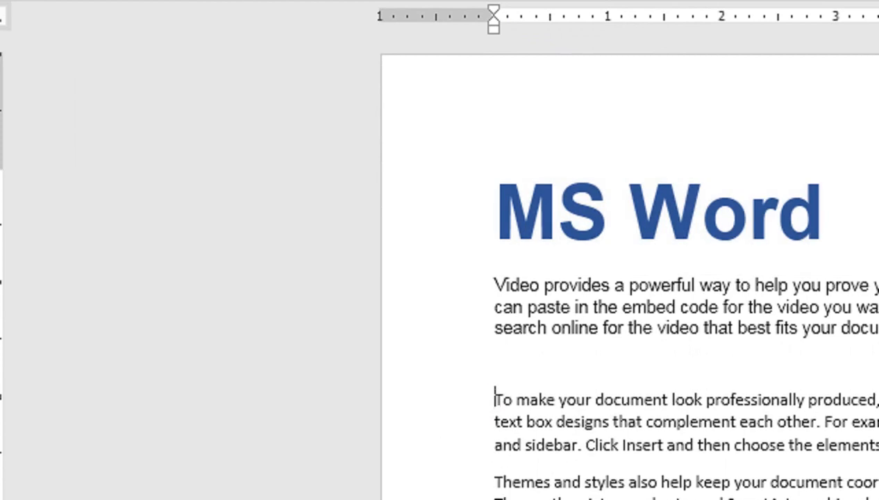
{"action": "type", "text": "exce"}
{"action": "key", "text": "BackSpace"}
{"action": "key", "text": "BackSpace"}
{"action": "key", "text": "BackSpace"}
{"action": "key", "text": "BackSpace"}
{"action": "type", "text": "Ex"}
{"action": "type", "text": "MS Exc"}
{"action": "type", "text": "el"}
- Add a line reading 'Power Point' above the Themes paragraph
{"action": "scroll", "coordinate": [477, 411], "scroll_direction": "down", "scroll_amount": 2}
{"action": "left_click", "coordinate": [490, 375]}
{"action": "key", "text": "Return"}
{"action": "type", "text": "Power p"}
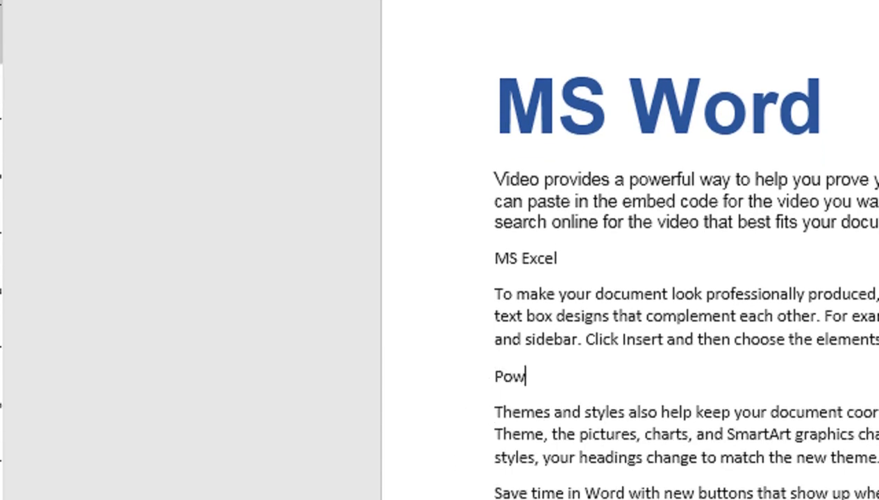
{"action": "type", "text": "Point"}
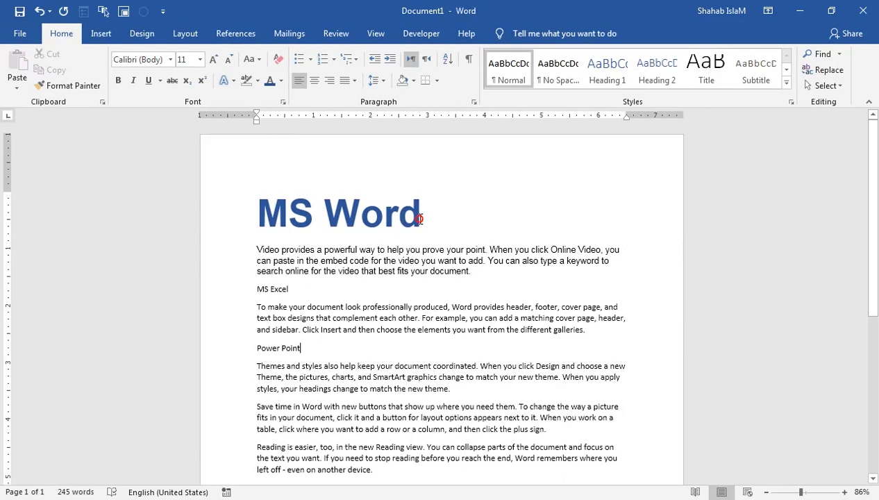
{"action": "left_click_drag", "start_coordinate": [419, 219], "coordinate": [256, 215]}
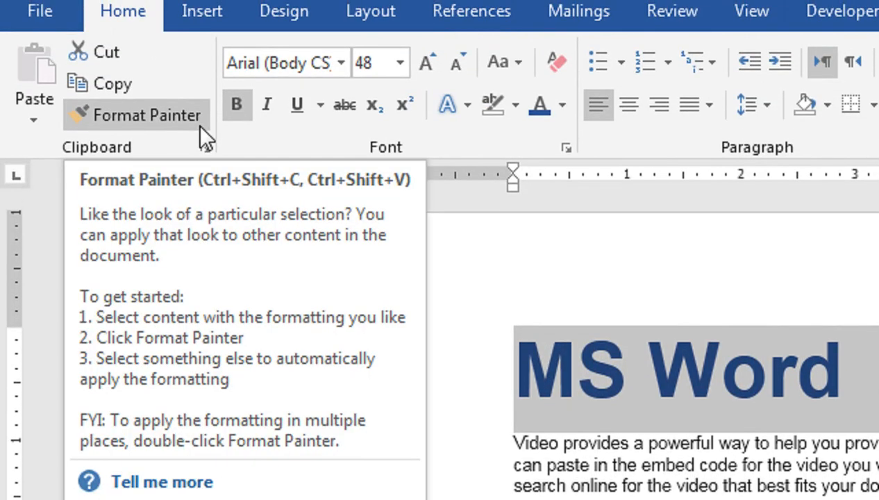
- Format Painter the MS Word title's style onto MS Excel and Power Point, then zoom to 75%
{"action": "left_click", "coordinate": [197, 127]}
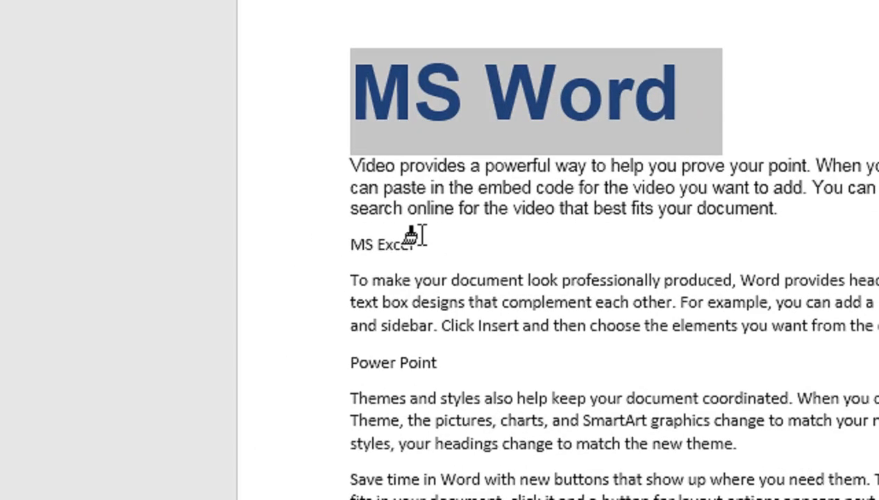
{"action": "mouse_move", "coordinate": [417, 238]}
{"action": "left_mouse_down"}
{"action": "mouse_move", "coordinate": [345, 238]}
{"action": "mouse_move", "coordinate": [354, 240]}
{"action": "left_mouse_up"}
{"action": "scroll", "coordinate": [471, 397], "scroll_direction": "down", "scroll_amount": 1}
{"action": "left_click_drag", "start_coordinate": [442, 366], "coordinate": [358, 369]}
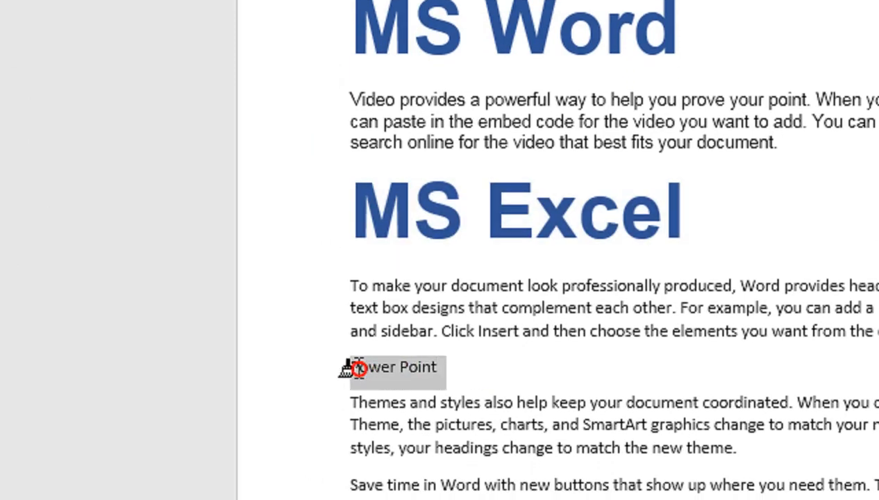
{"action": "left_click_drag", "start_coordinate": [358, 368], "coordinate": [358, 369]}
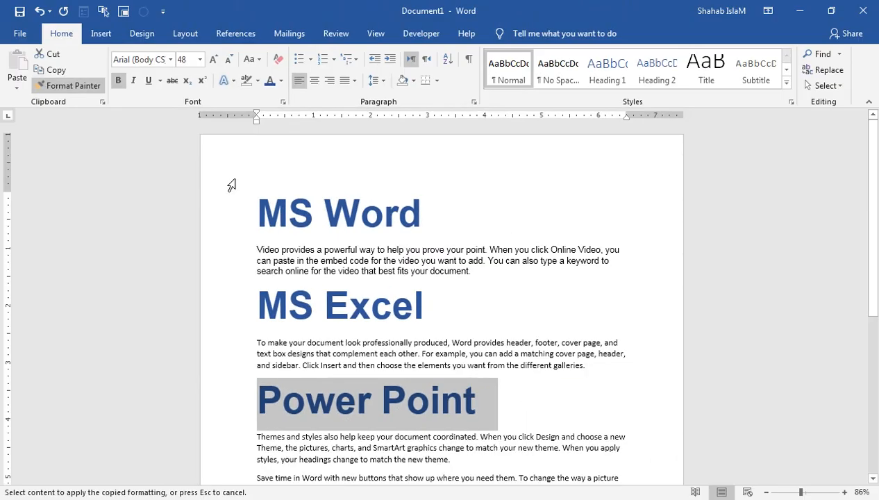
{"action": "left_click", "coordinate": [73, 87]}
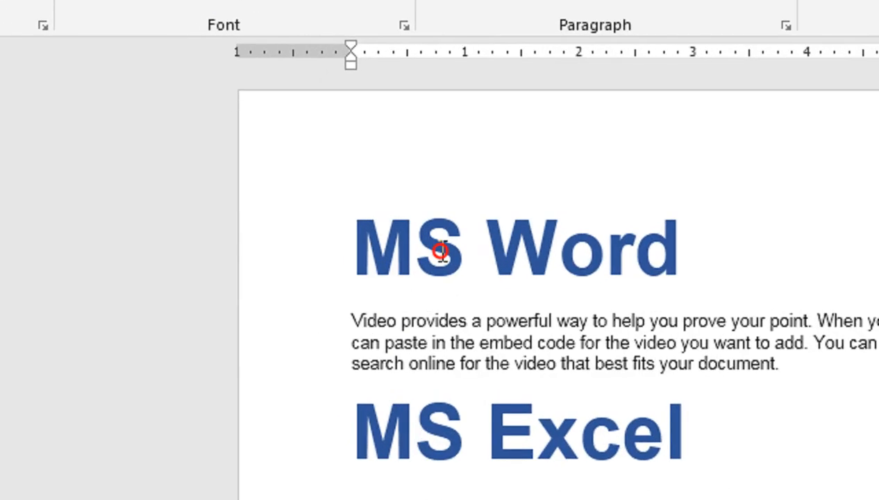
{"action": "left_click", "coordinate": [440, 251]}
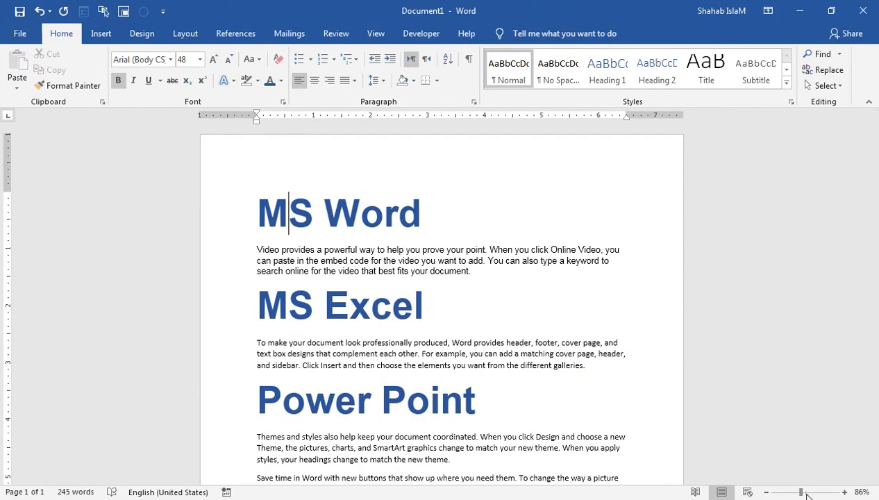
{"action": "left_click_drag", "start_coordinate": [801, 492], "coordinate": [796, 494]}
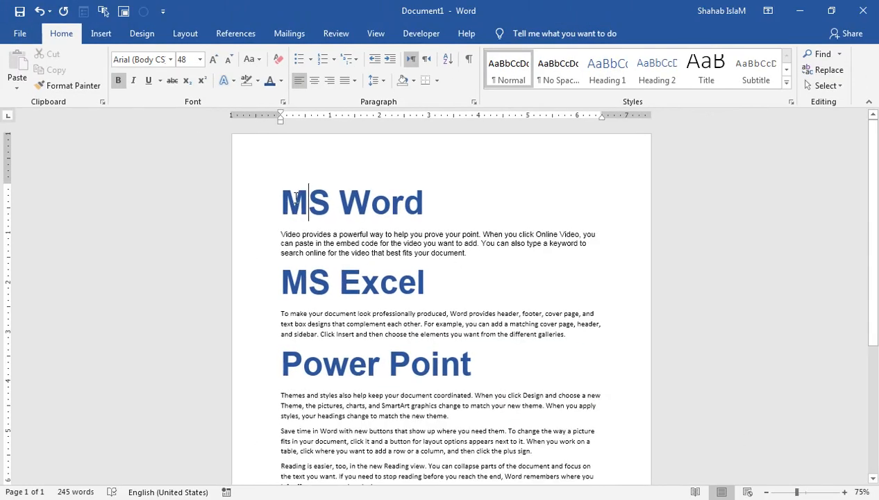
- Select the MS Word, MS Excel and Power Point headings together, then deselect them
{"action": "left_click_drag", "start_coordinate": [288, 201], "coordinate": [482, 358]}
{"action": "left_click", "coordinate": [380, 282]}
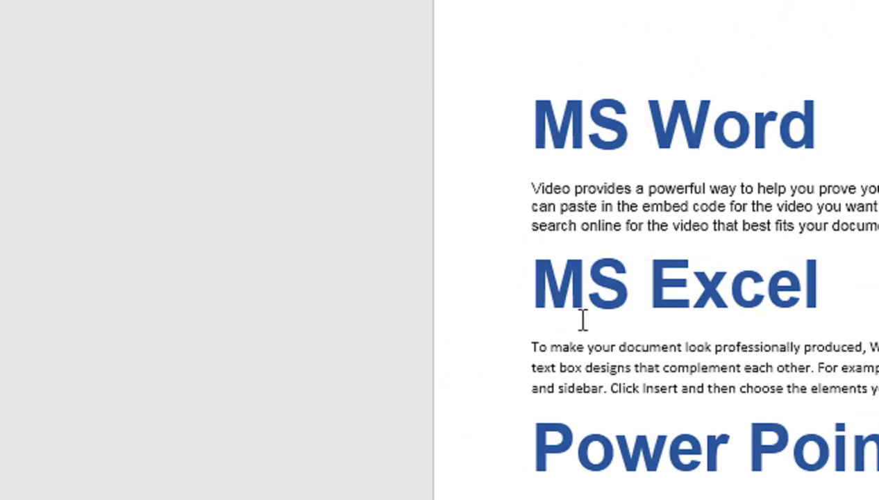
{"action": "scroll", "coordinate": [571, 377], "scroll_direction": "down", "scroll_amount": 1}
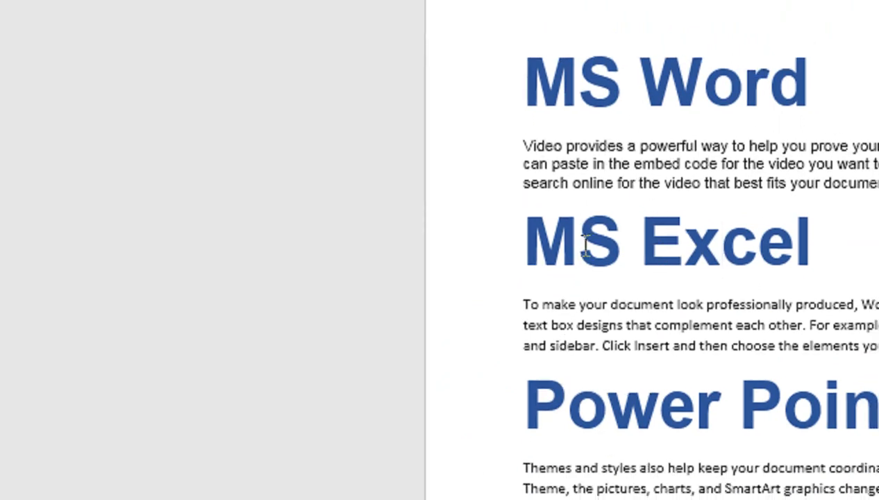
{"action": "left_click_drag", "start_coordinate": [538, 91], "coordinate": [722, 86]}
{"action": "left_click_drag", "start_coordinate": [696, 125], "coordinate": [763, 122]}
{"action": "left_click_drag", "start_coordinate": [790, 270], "coordinate": [608, 288]}
{"action": "left_click_drag", "start_coordinate": [477, 299], "coordinate": [400, 299]}
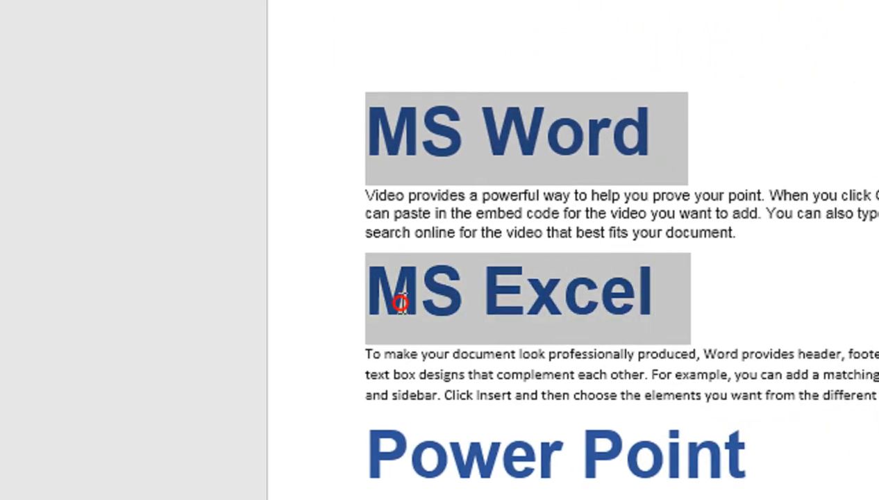
{"action": "left_click_drag", "start_coordinate": [368, 465], "coordinate": [559, 467]}
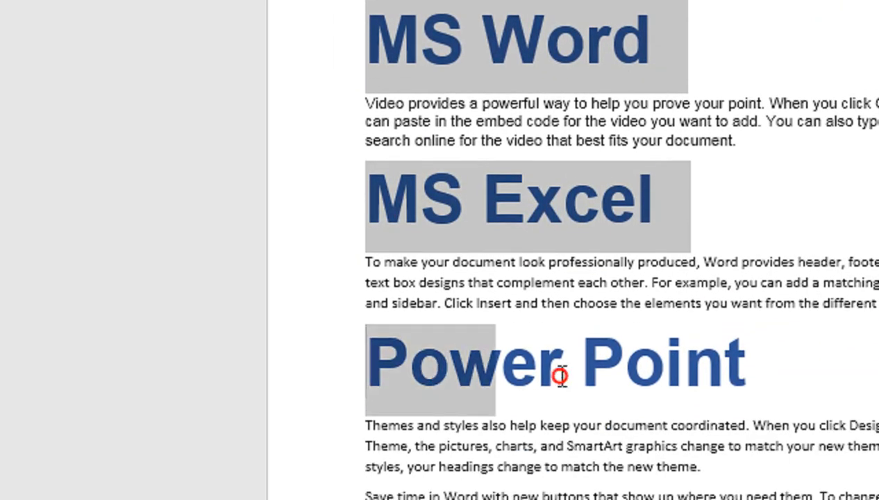
{"action": "left_click_drag", "start_coordinate": [560, 375], "coordinate": [728, 370]}
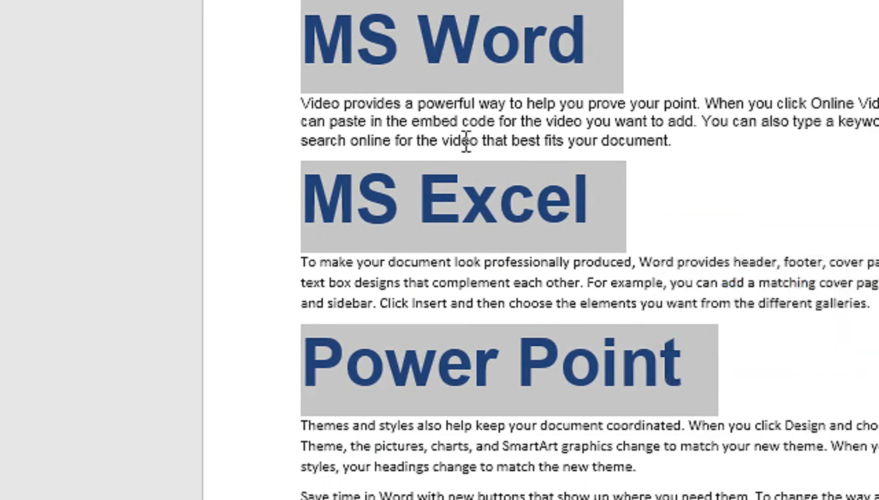
{"action": "left_click", "coordinate": [408, 68]}
- Select everything from MS Word through the Power Point heading, then clear the selection
{"action": "left_click_drag", "start_coordinate": [299, 25], "coordinate": [442, 222]}
{"action": "left_click_drag", "start_coordinate": [442, 322], "coordinate": [503, 441]}
{"action": "left_click_drag", "start_coordinate": [504, 376], "coordinate": [632, 419]}
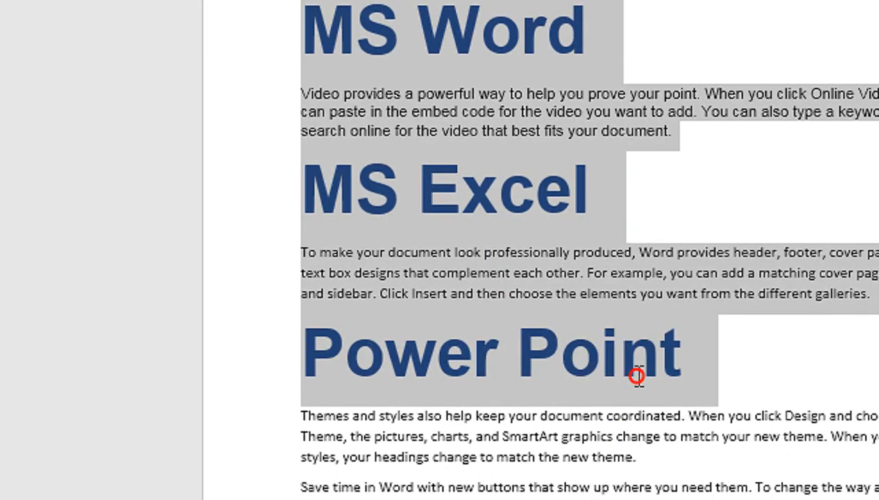
{"action": "left_click", "coordinate": [505, 299]}
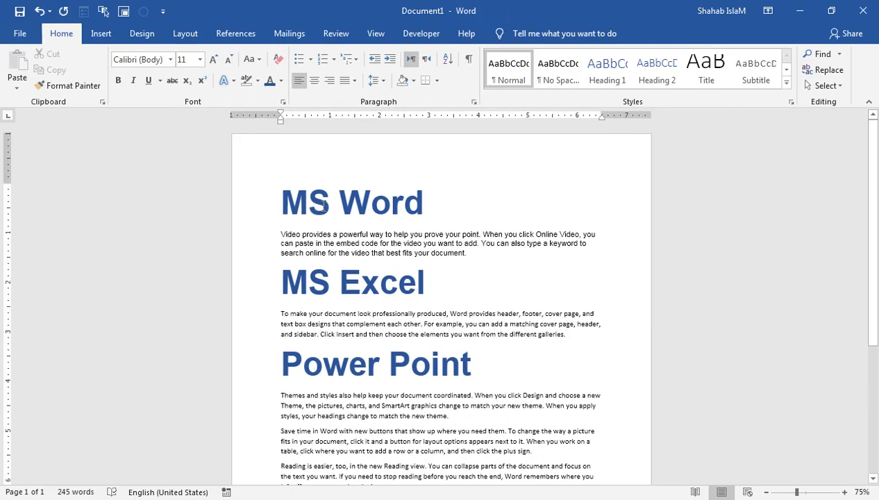
- Select all headings with the MS Word heading's formatting and clear their formatting
{"action": "left_click", "coordinate": [314, 203]}
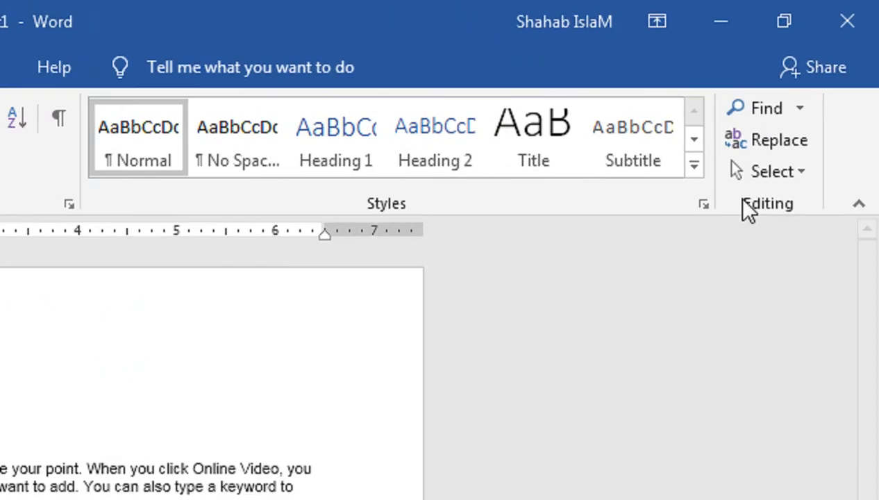
{"action": "left_click", "coordinate": [761, 178]}
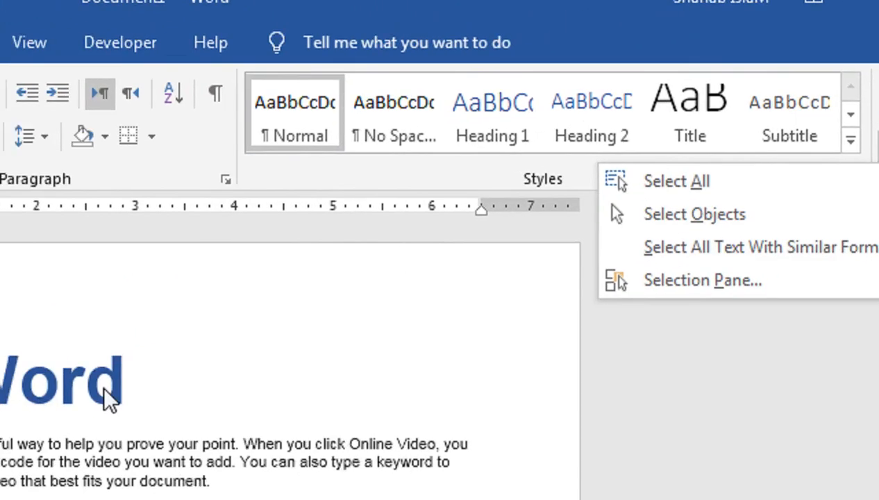
{"action": "left_click", "coordinate": [210, 376]}
{"action": "left_click", "coordinate": [211, 376]}
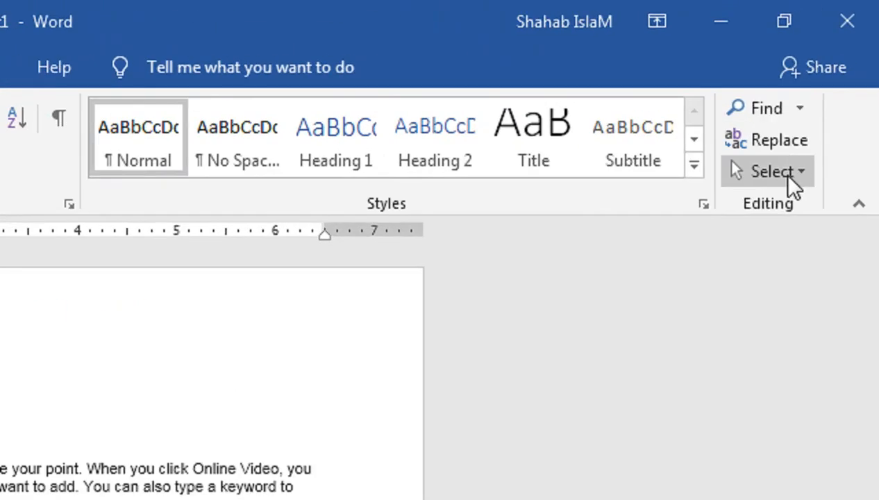
{"action": "left_click", "coordinate": [872, 58]}
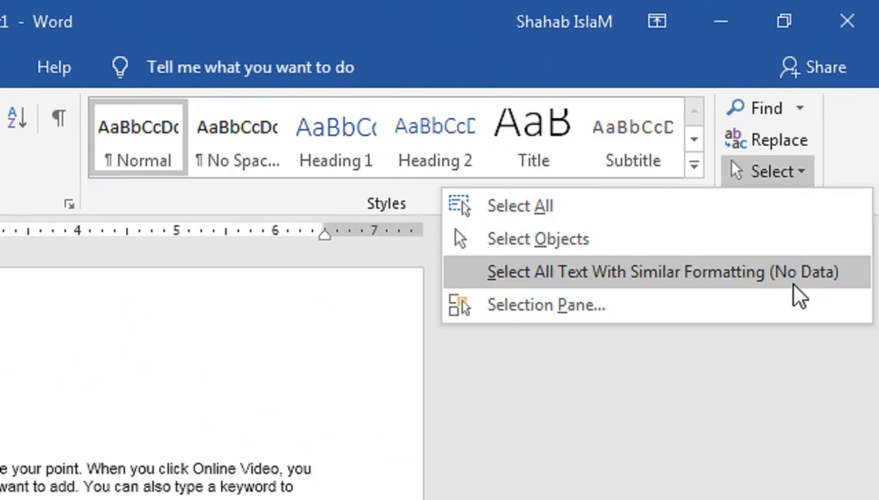
{"action": "left_click", "coordinate": [794, 281]}
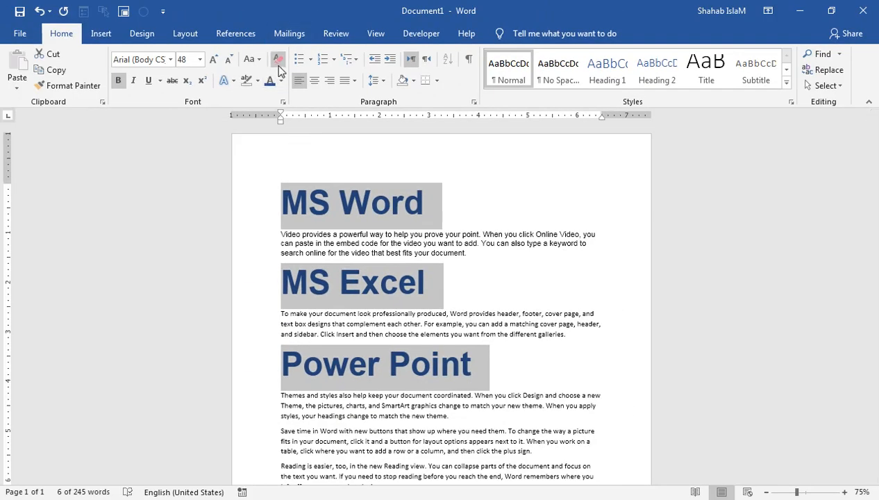
{"action": "left_click", "coordinate": [277, 61]}
- Make the selected headings bold and enlarge them to 24 pt
{"action": "left_click", "coordinate": [211, 61]}
{"action": "left_click", "coordinate": [212, 61]}
{"action": "left_click", "coordinate": [211, 61]}
{"action": "left_click", "coordinate": [212, 62]}
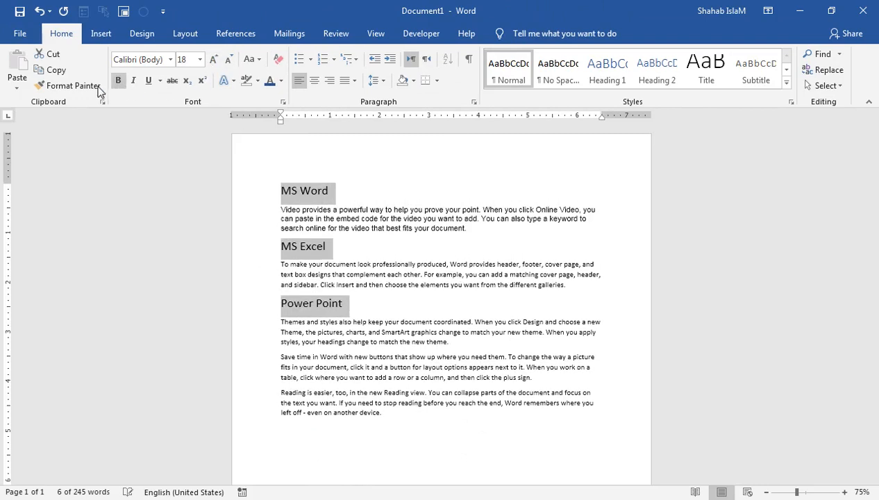
{"action": "left_click", "coordinate": [118, 80]}
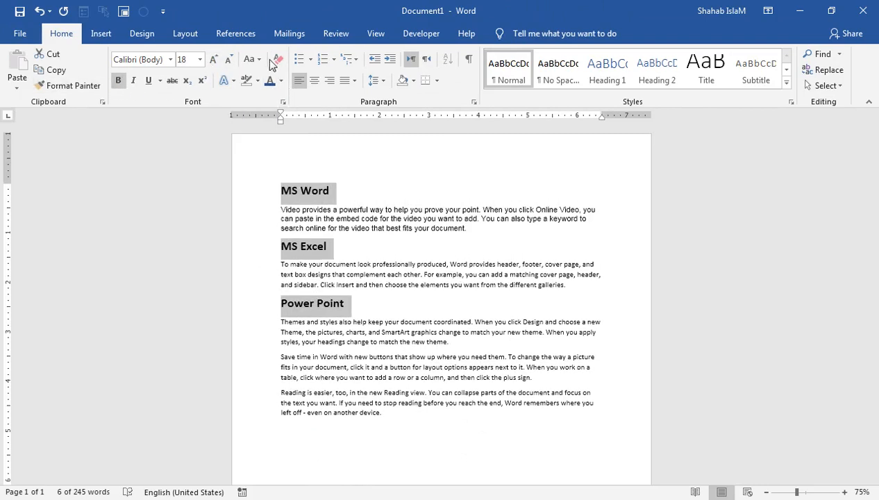
{"action": "left_click", "coordinate": [214, 61]}
{"action": "left_click", "coordinate": [215, 61]}
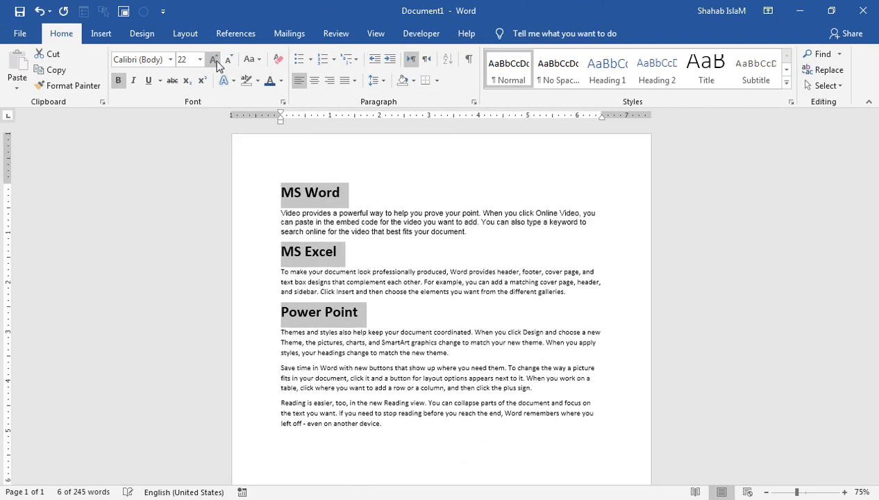
{"action": "left_click", "coordinate": [215, 61]}
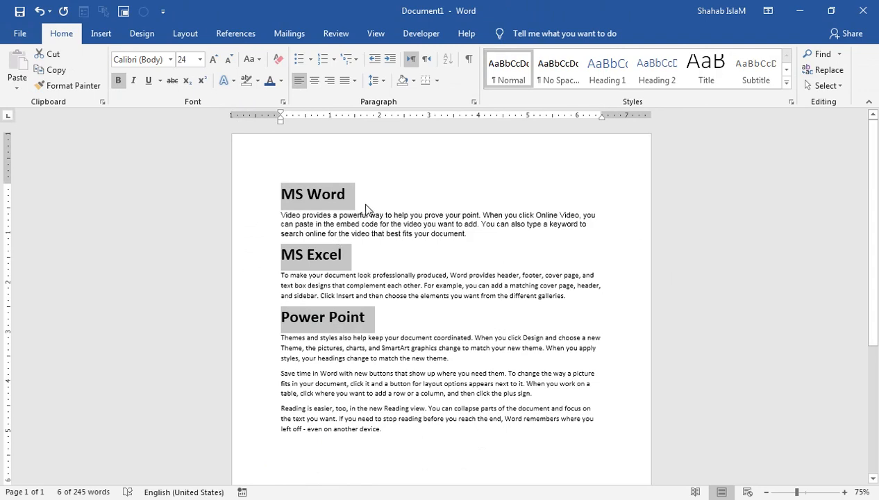
- Colour the MS Word, MS Excel and Power Point headings Red from Standard Colors
{"action": "left_click", "coordinate": [281, 81]}
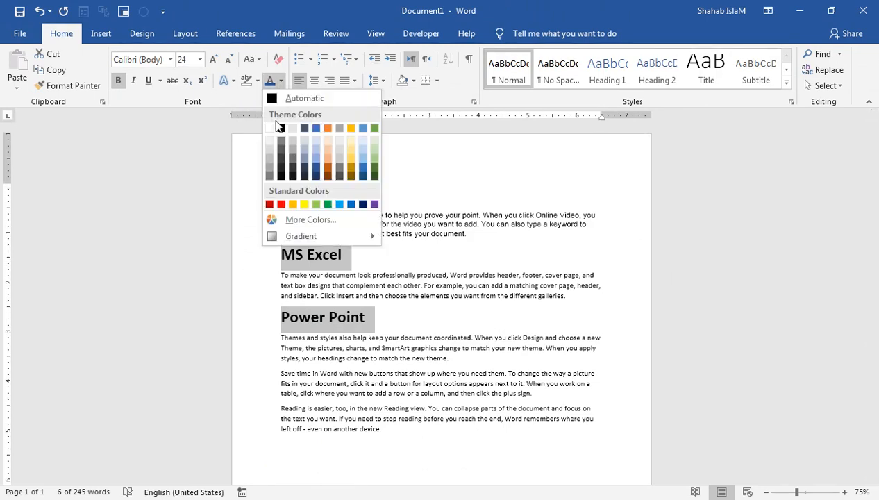
{"action": "left_click", "coordinate": [268, 206]}
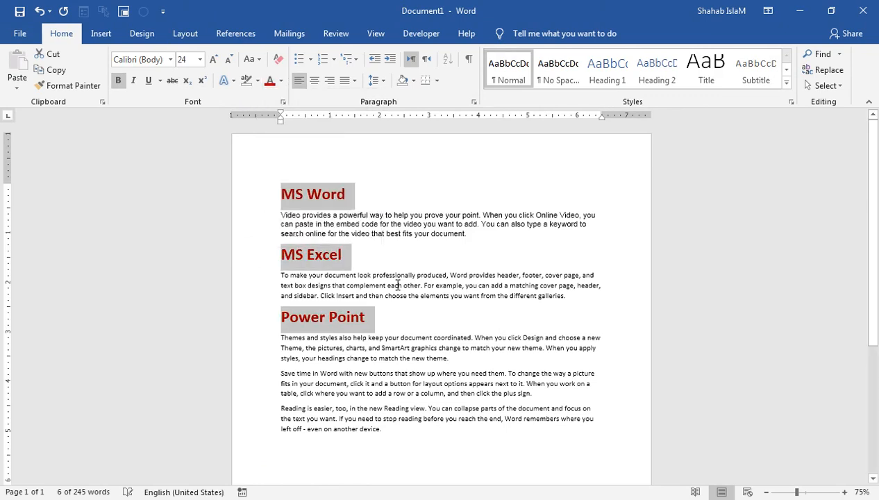
{"action": "left_click", "coordinate": [400, 282]}
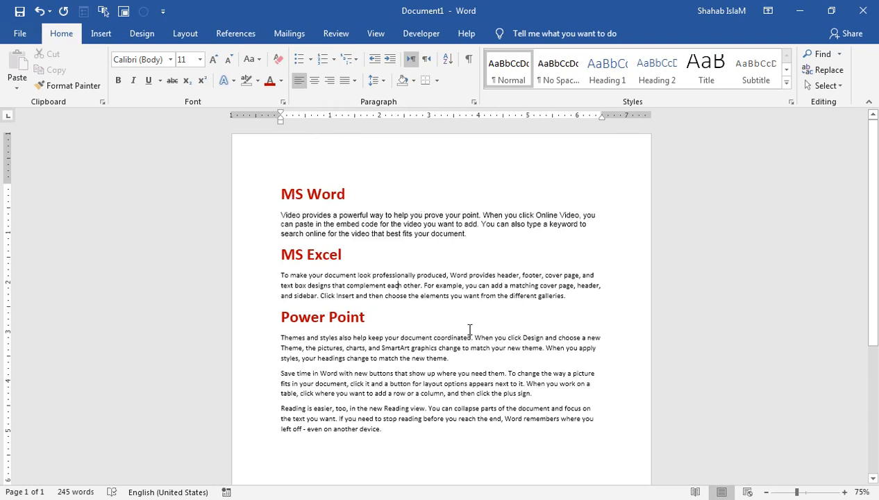
- In a new blank document, type DOB, a tab, and 1-jan-1993
{"action": "key", "text": "ctrl+n"}
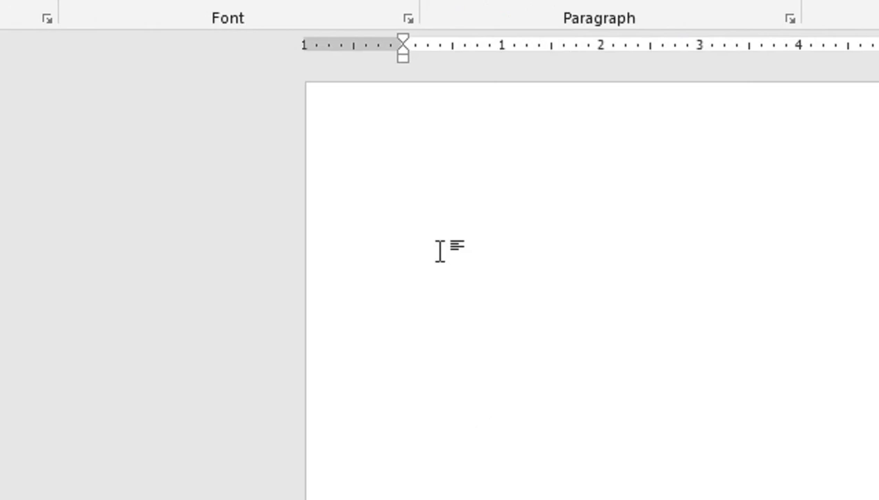
{"action": "type", "text": "DOB"}
{"action": "key", "text": "Tab"}
{"action": "key", "text": "Tab"}
{"action": "key", "text": "Tab"}
{"action": "key", "text": "Tab"}
{"action": "type", "text": "1-jan-"}
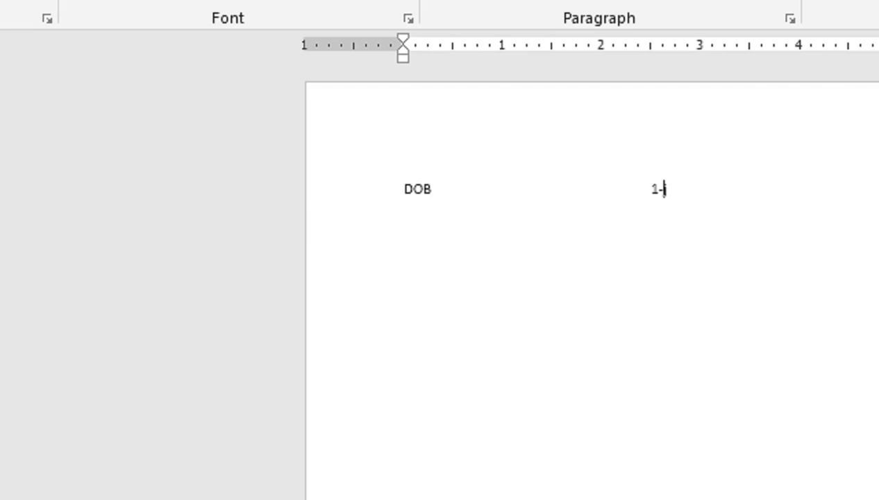
{"action": "type", "text": "1993"}
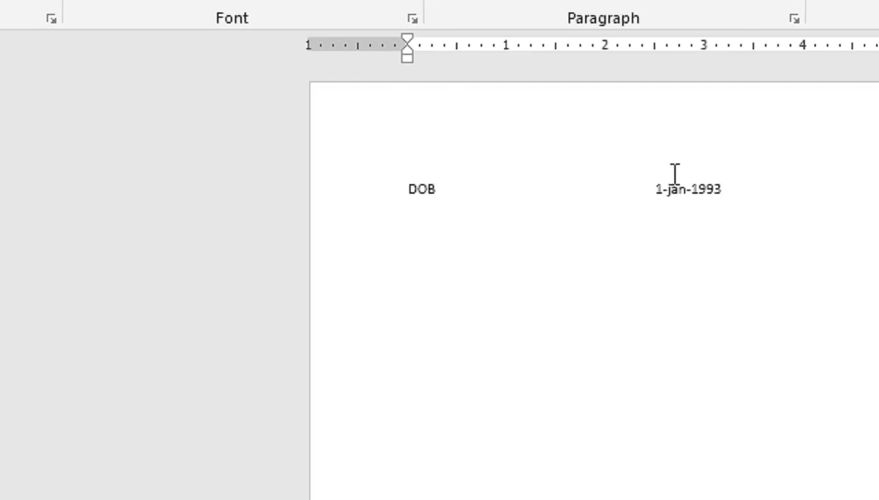
{"action": "key", "text": "Return"}
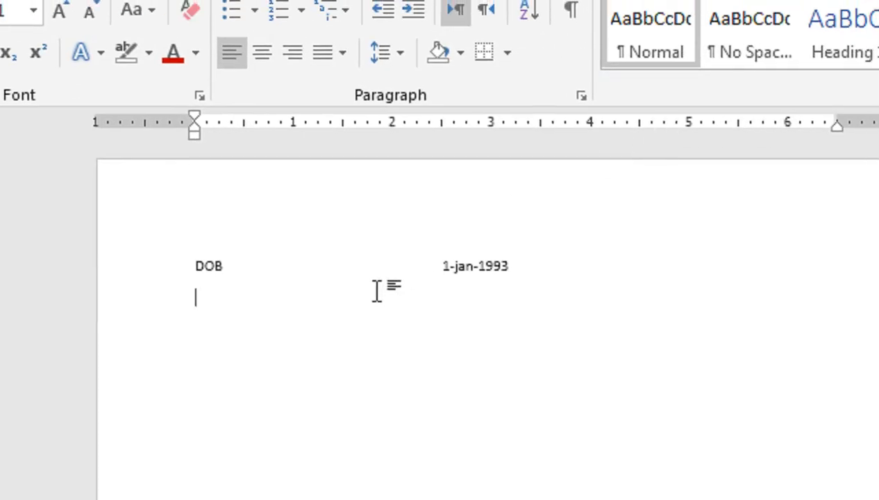
- Add a 'Father Name' line, fixing its spelling, followed by a tab and the father's name
{"action": "type", "text": "Faher"}
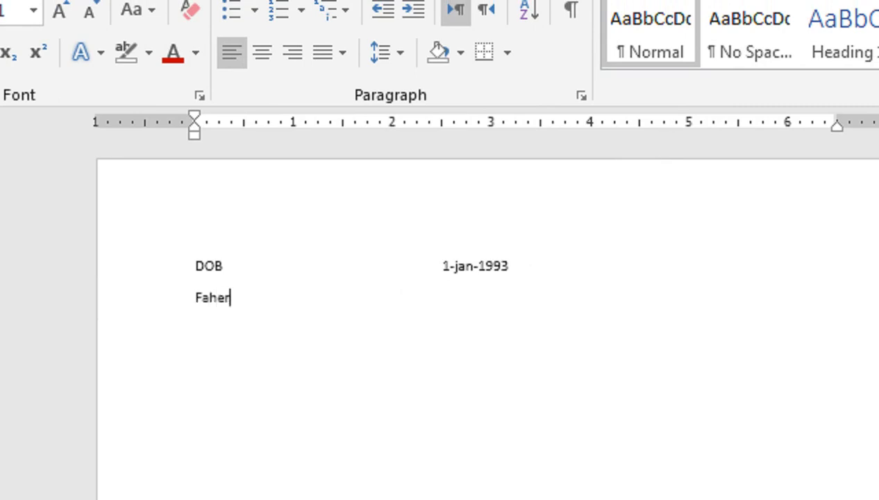
{"action": "type", "text": " NAme"}
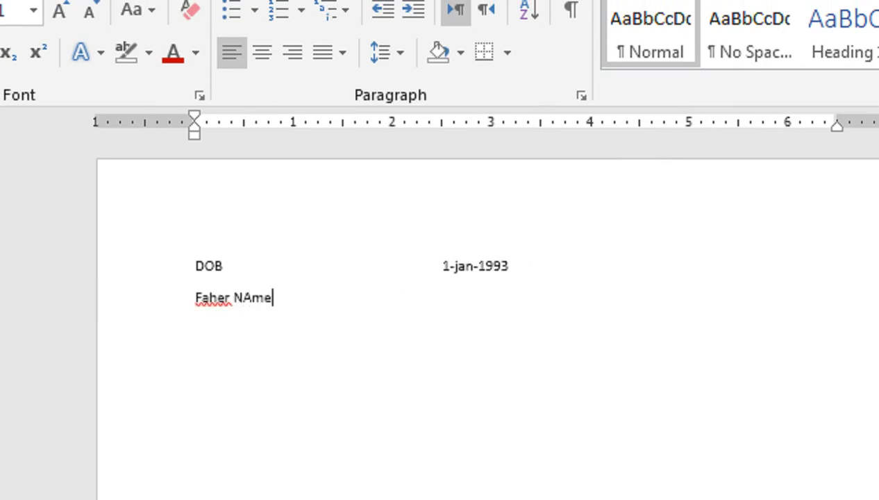
{"action": "left_click", "coordinate": [209, 300]}
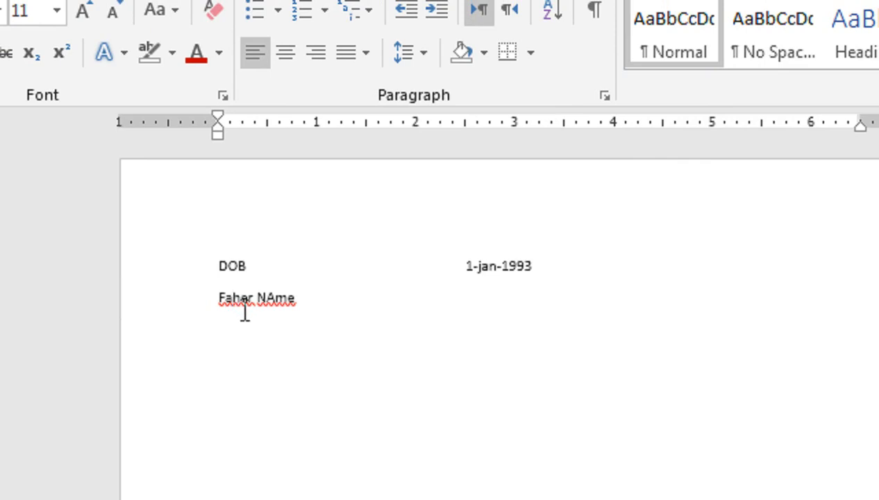
{"action": "right_click", "coordinate": [230, 298]}
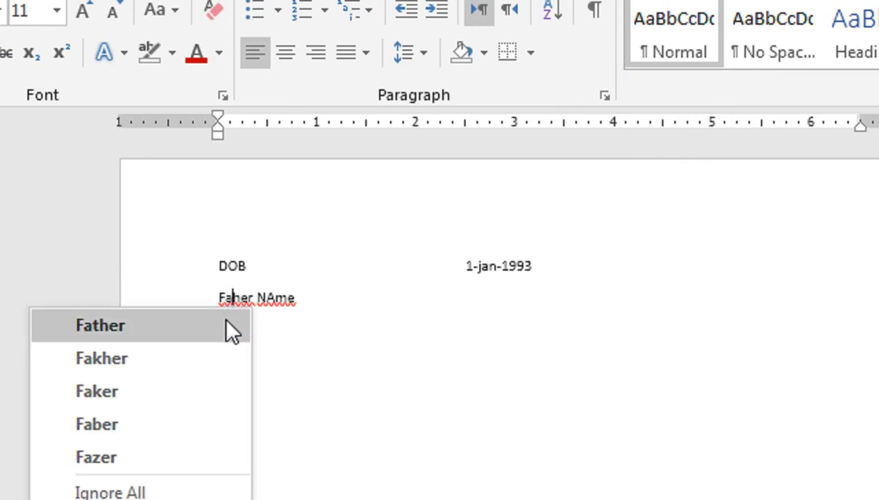
{"action": "left_click", "coordinate": [235, 326]}
{"action": "right_click", "coordinate": [273, 308]}
{"action": "left_click", "coordinate": [270, 322]}
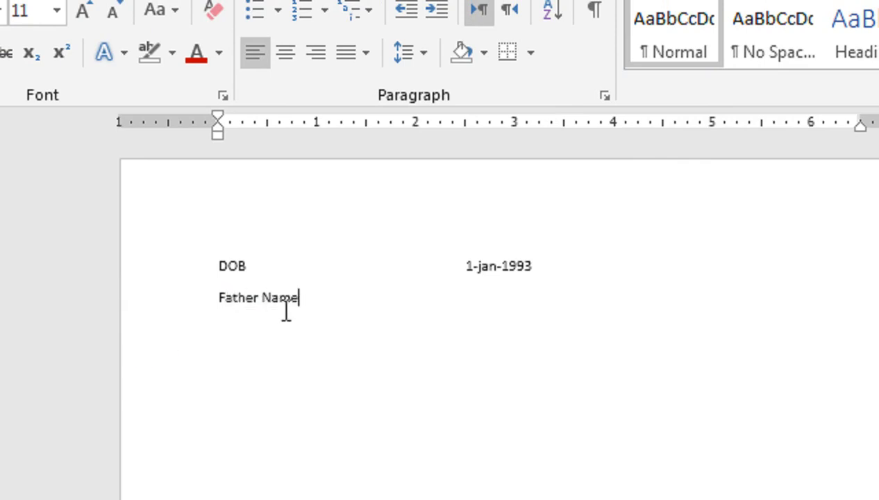
{"action": "key", "text": "Tab"}
{"action": "key", "text": "Tab"}
{"action": "key", "text": "Tab"}
{"action": "key", "text": "Tab"}
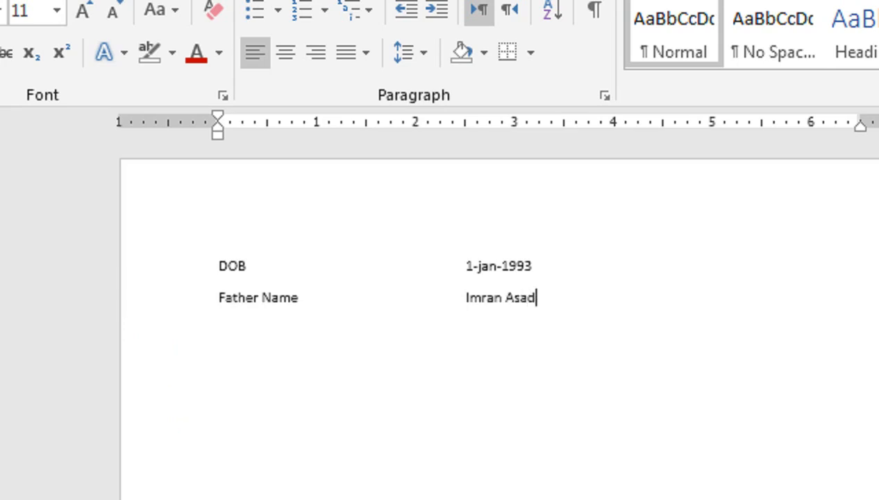
{"action": "key", "text": "Return"}
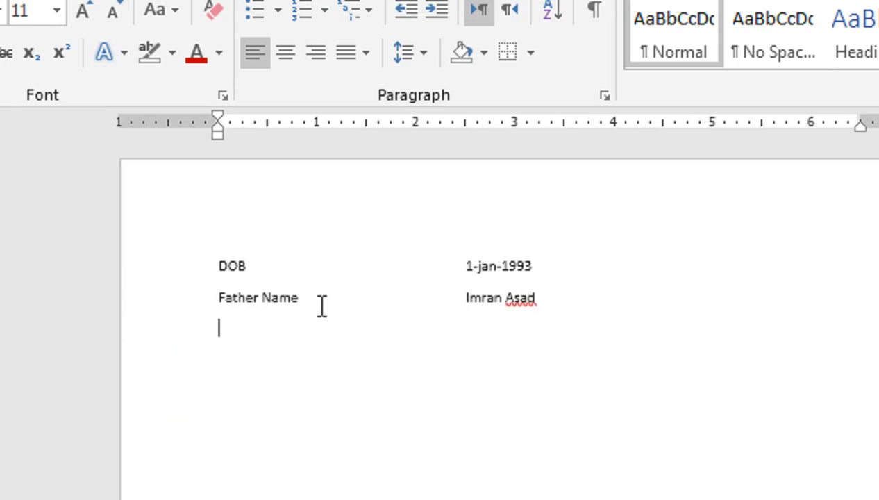
- Delete the DOB and Father Name lines and insert tabs on the empty line
{"action": "left_click_drag", "start_coordinate": [229, 267], "coordinate": [558, 292]}
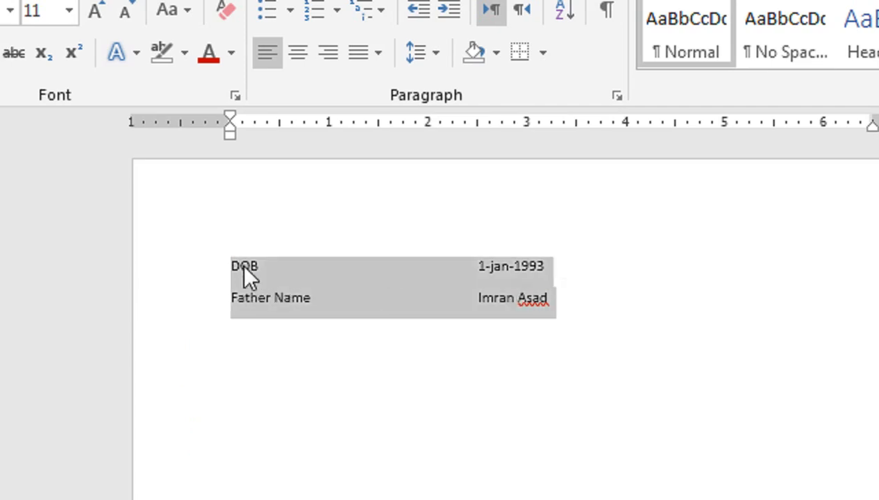
{"action": "left_click", "coordinate": [341, 272]}
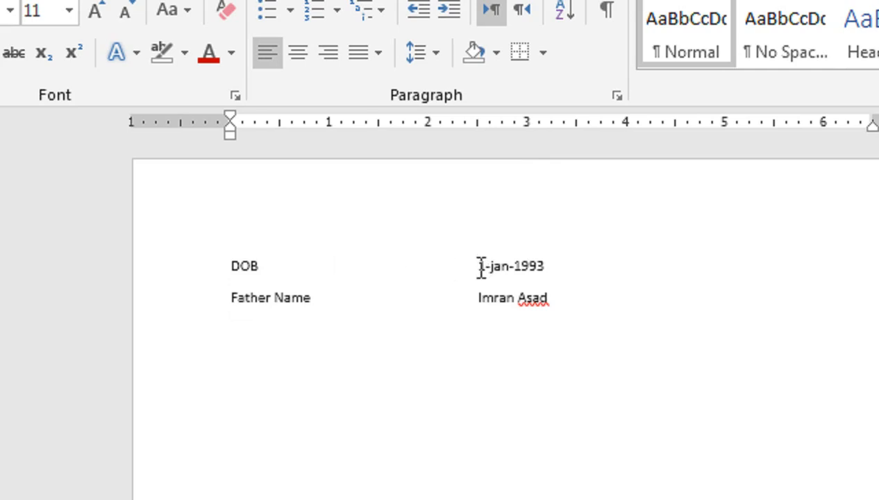
{"action": "left_click_drag", "start_coordinate": [231, 266], "coordinate": [560, 304]}
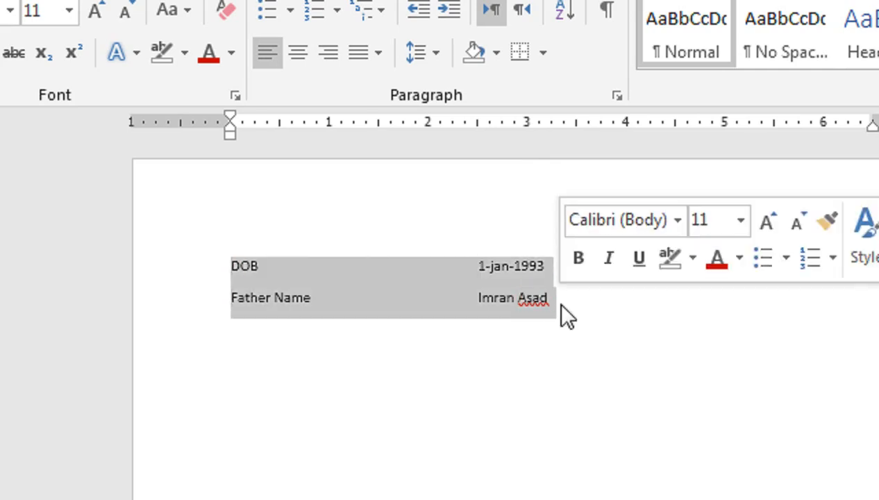
{"action": "key", "text": "Delete"}
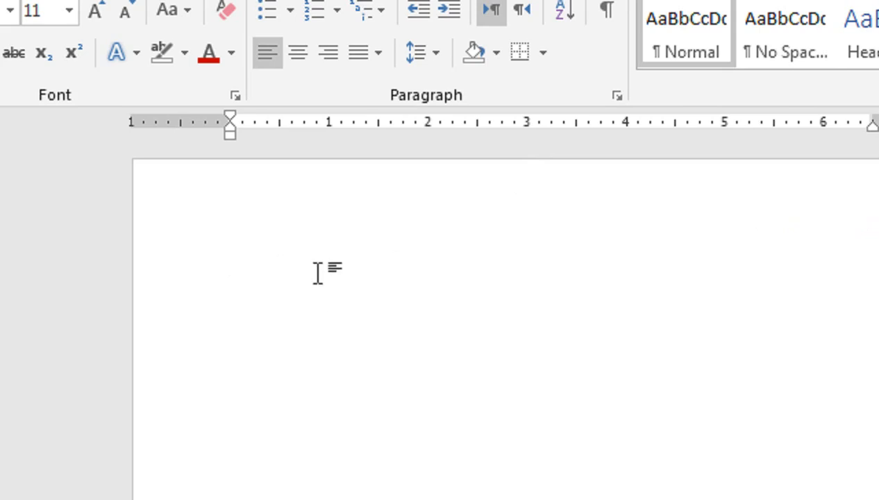
{"action": "key", "text": "Tab"}
{"action": "key", "text": "Tab"}
{"action": "key", "text": "Tab"}
- Remove the stray tabs and set a tab stop at 3 inches in the Tabs dialog
{"action": "left_click", "coordinate": [216, 279]}
{"action": "key", "text": "BackSpace"}
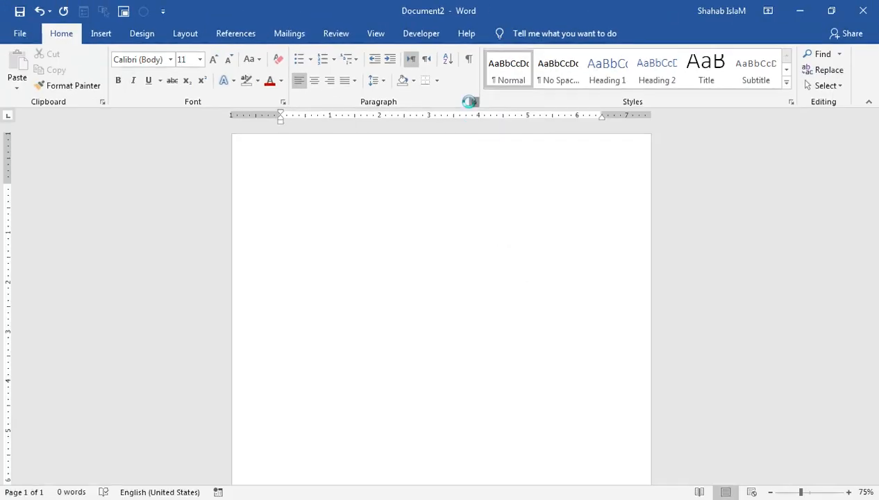
{"action": "left_click", "coordinate": [628, 170]}
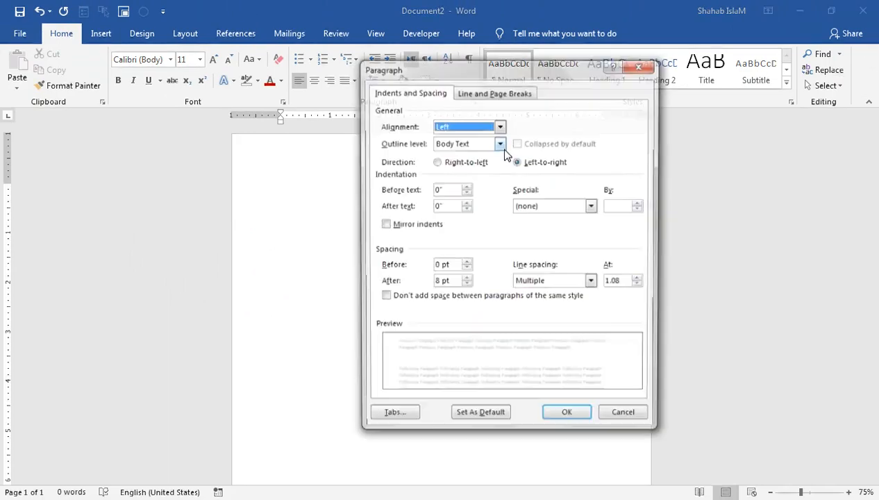
{"action": "left_click", "coordinate": [390, 411]}
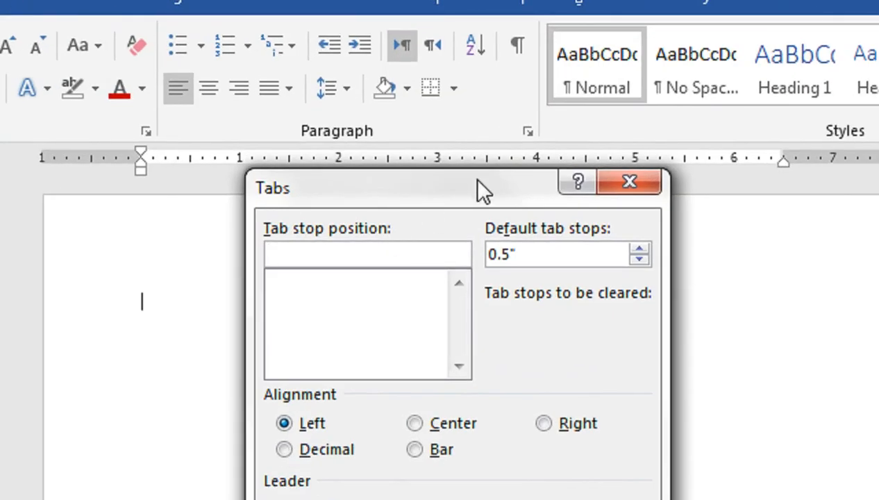
{"action": "left_click_drag", "start_coordinate": [483, 189], "coordinate": [499, 329]}
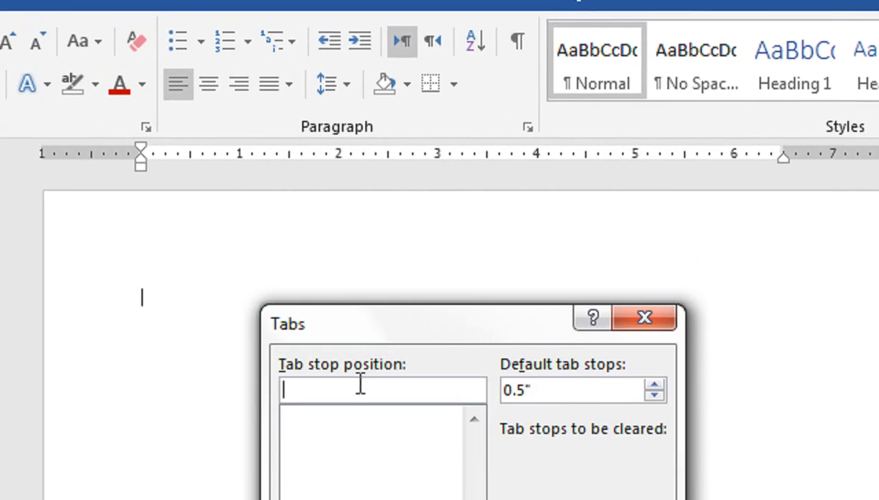
{"action": "type", "text": "3"}
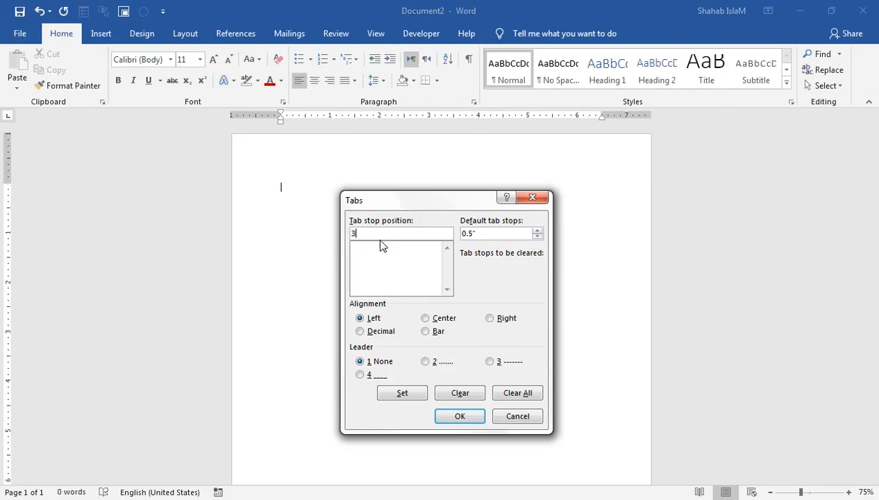
{"action": "left_click", "coordinate": [400, 392]}
{"action": "left_click", "coordinate": [452, 414]}
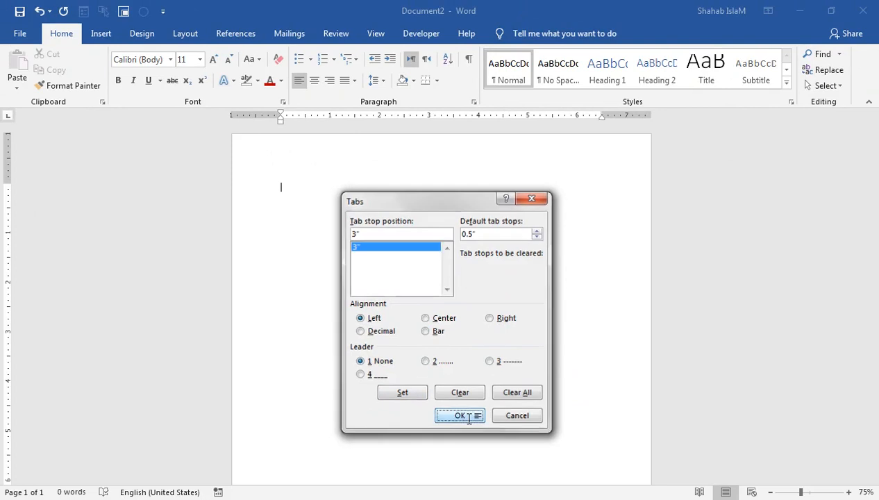
- Type a Name line with the person's name at the 3-inch tab stop
{"action": "type", "text": "NA"}
{"action": "key", "text": "BackSpace"}
{"action": "type", "text": "ame\t"}
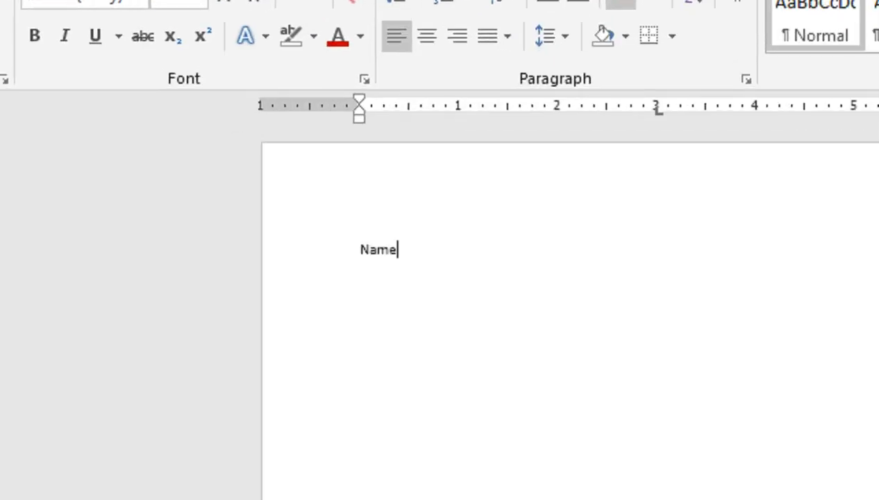
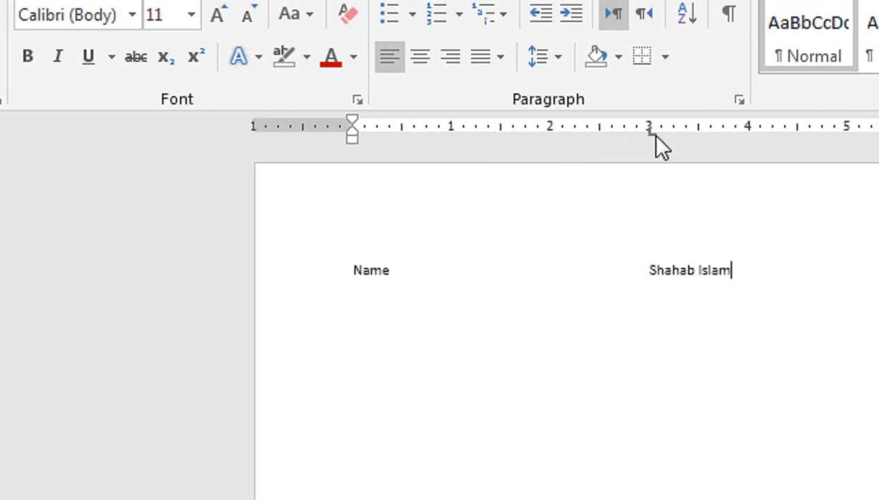
{"action": "key", "text": "Return"}
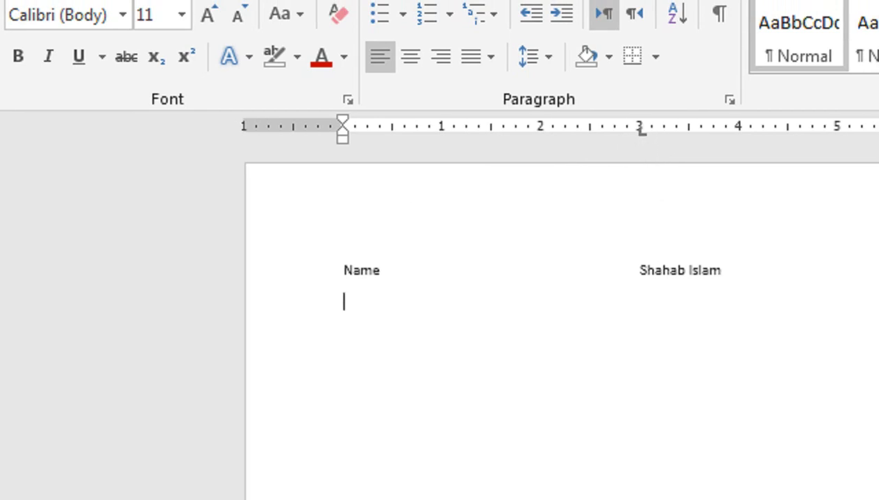
- Add a CNIC line with the ID number aligned at the tab stop
{"action": "type", "text": "CINI"}
{"action": "key", "text": "BackSpace"}
{"action": "key", "text": "BackSpace"}
{"action": "type", "text": "NIC"}
{"action": "key", "text": "Tab"}
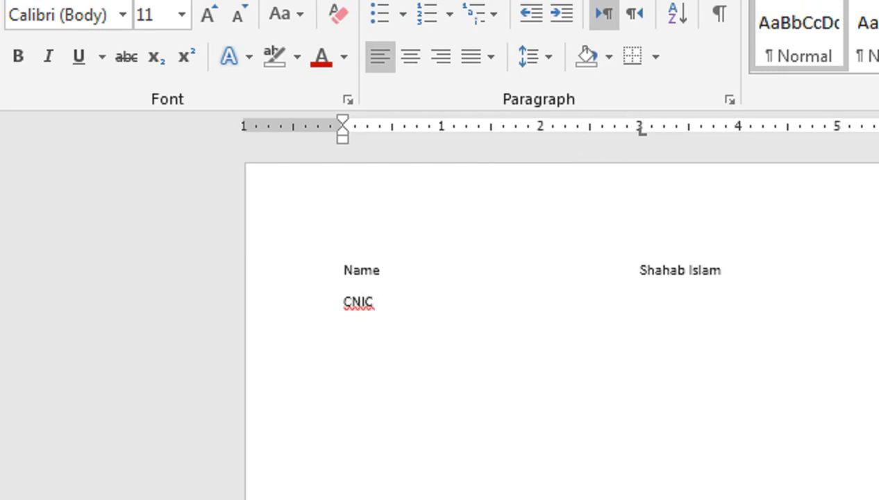
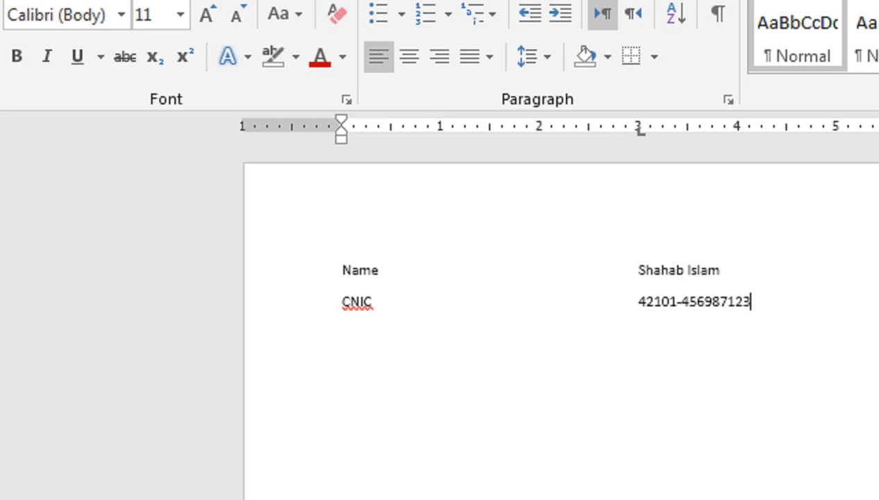
{"action": "key", "text": "Return"}
- Add an Area line with Karachi aligned at the tab stop
{"action": "type", "text": "Area"}
{"action": "key", "text": "Tab"}
{"action": "type", "text": "KL"}
{"action": "key", "text": "BackSpace"}
{"action": "type", "text": "arachi"}
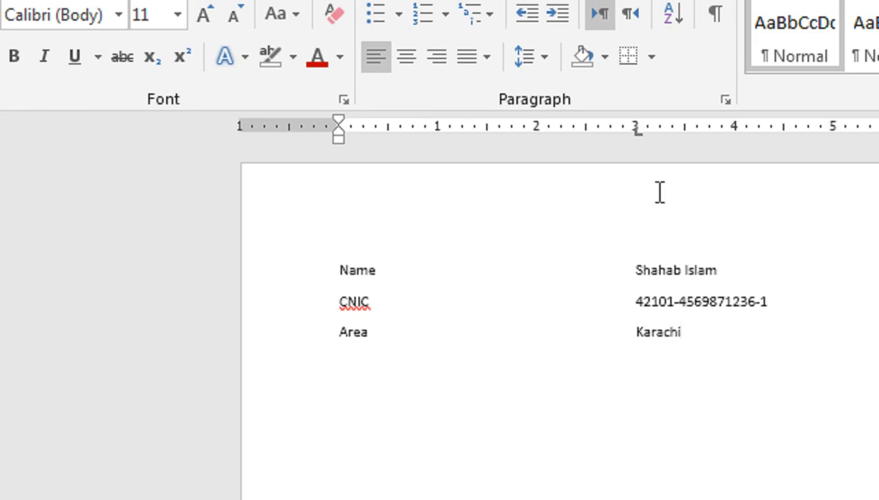
- Delete the Name, CNIC and Area lines and clear all tab stops
{"action": "left_click_drag", "start_coordinate": [316, 269], "coordinate": [685, 349]}
{"action": "key", "text": "Delete"}
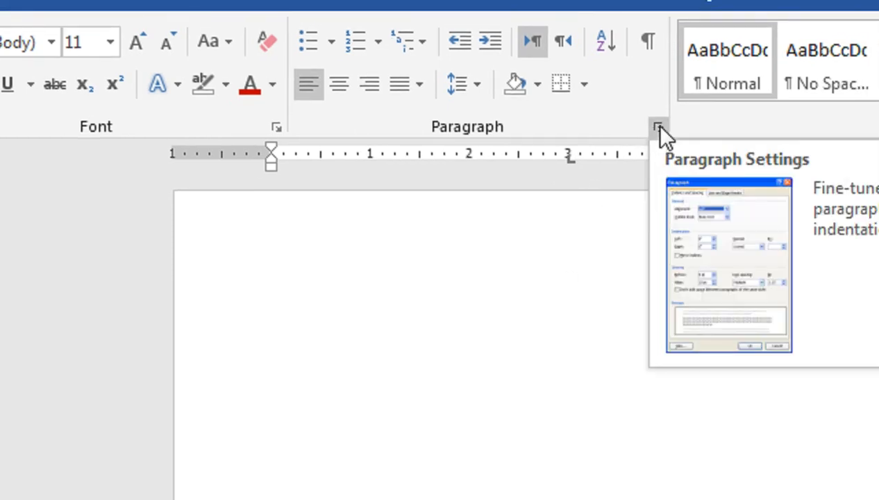
{"action": "double_click", "coordinate": [571, 160]}
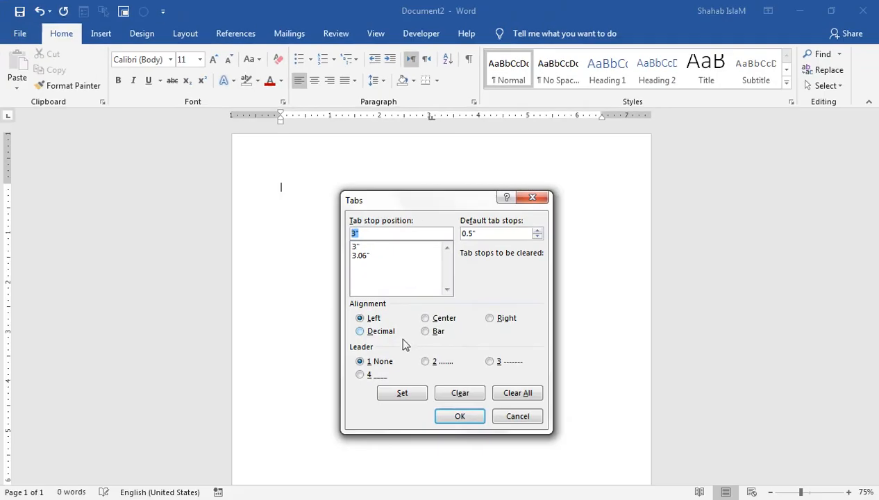
{"action": "left_click", "coordinate": [507, 391]}
{"action": "left_click", "coordinate": [462, 419]}
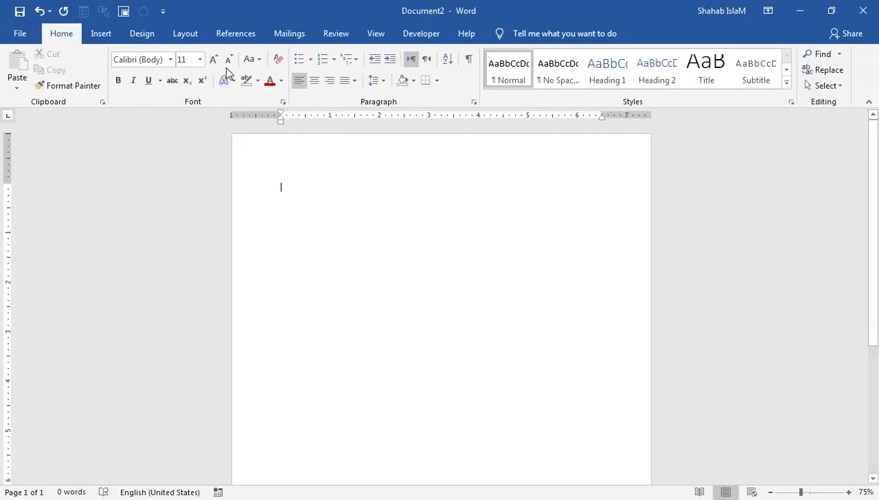
- Insert a 2-column by 3-row table from the Insert tab's Table picker
{"action": "left_click", "coordinate": [104, 33]}
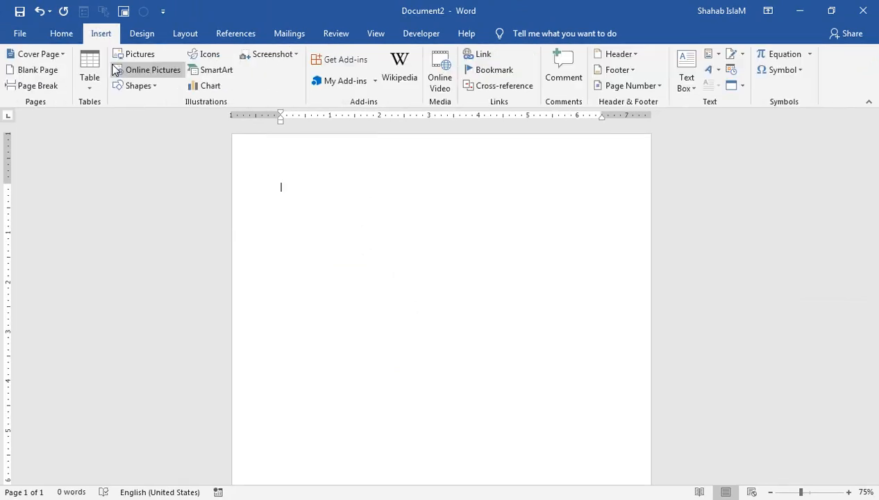
{"action": "left_click", "coordinate": [88, 82]}
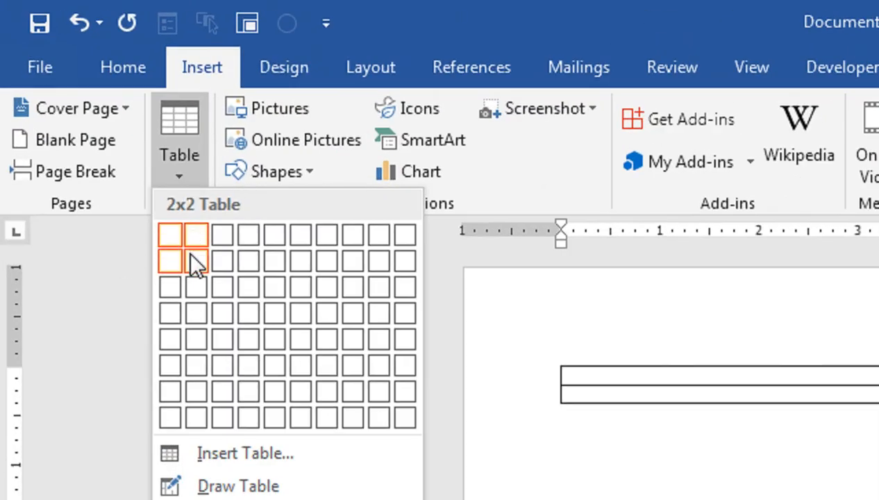
{"action": "left_click", "coordinate": [202, 288]}
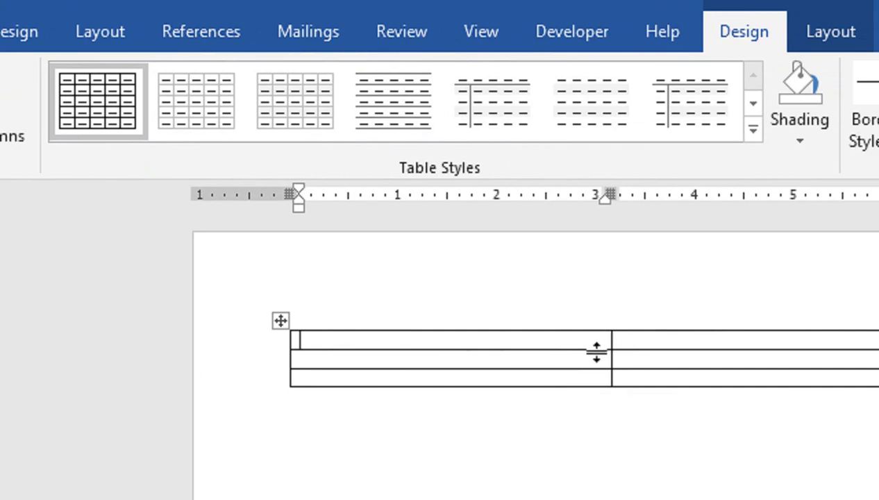
- Fill the first two rows with DOB 19-aug-1996 and Father Name with the father's name
{"action": "type", "text": "DOB"}
{"action": "key", "text": "Tab"}
{"action": "type", "text": "19-aug-1996"}
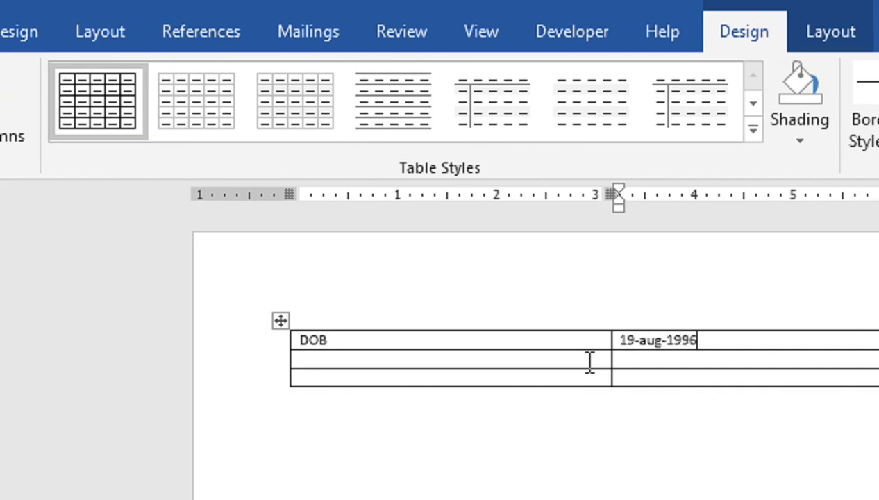
{"action": "left_click", "coordinate": [485, 366]}
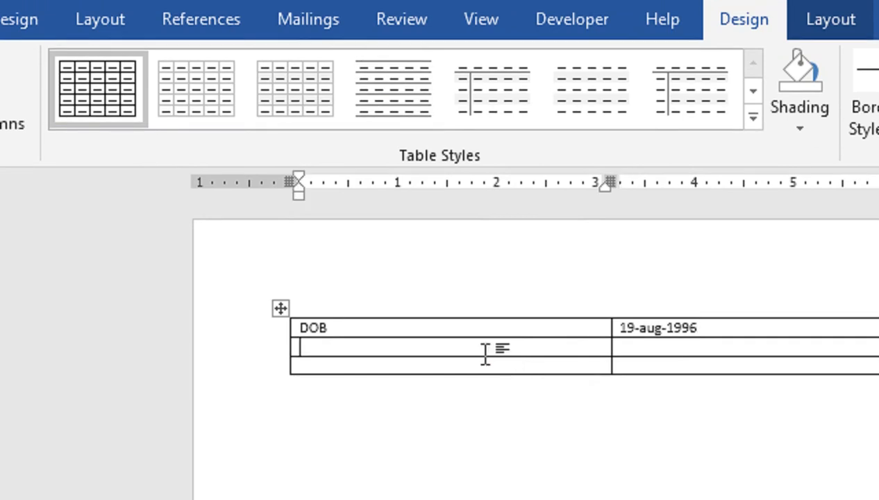
{"action": "type", "text": "Father"}
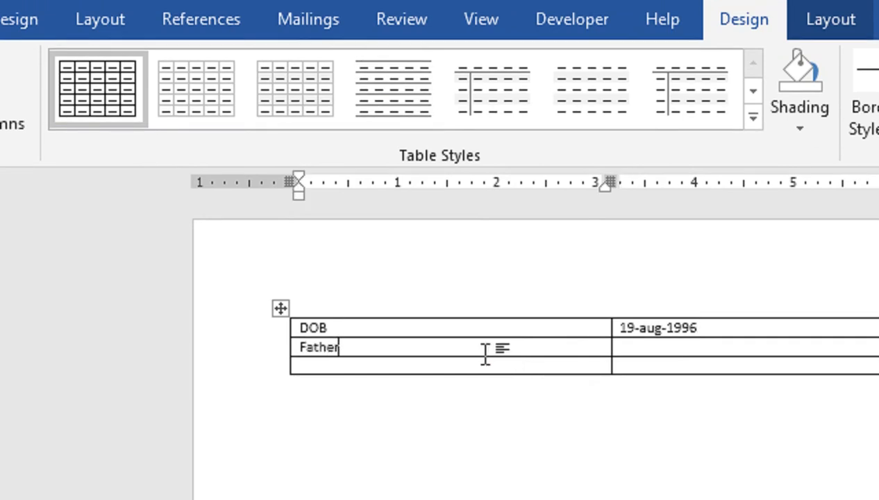
{"action": "type", "text": " Name"}
{"action": "key", "text": "Tab"}
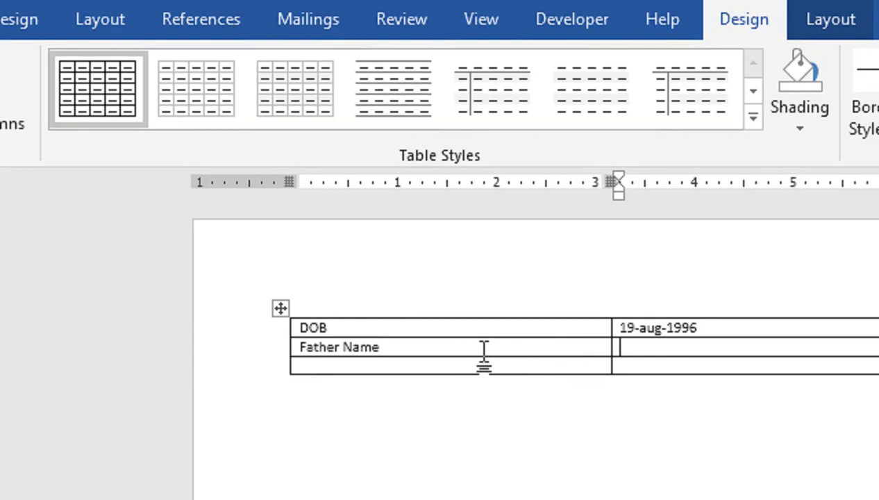
{"action": "type", "text": "fahem"}
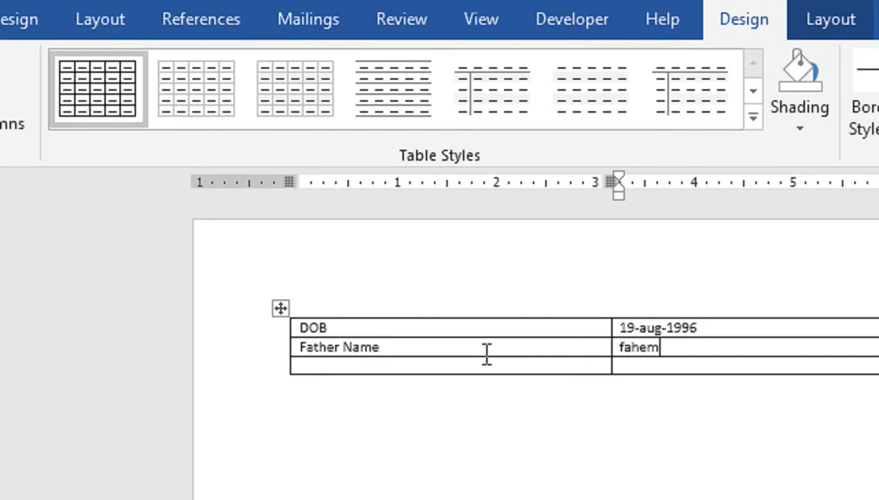
{"action": "key", "text": "BackSpace"}
{"action": "type", "text": "em"}
- Fill the third row with Mob and the mobile number, then select the table
{"action": "key", "text": "Tab"}
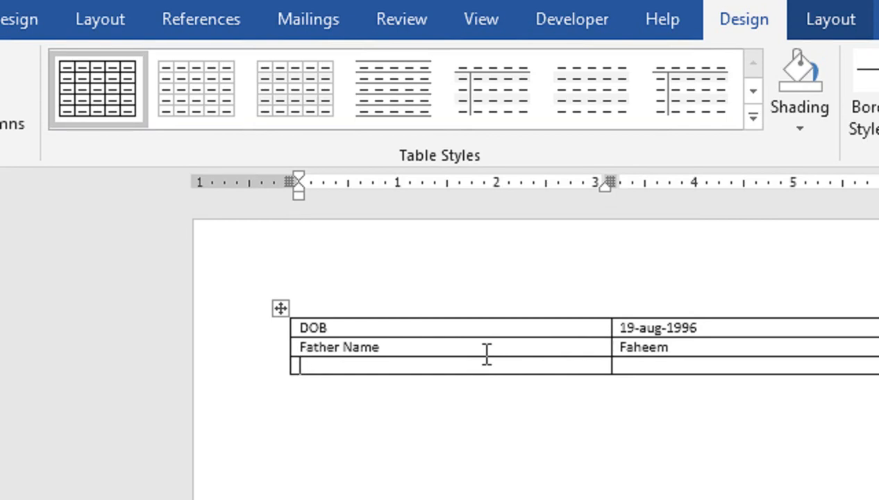
{"action": "type", "text": "Mob"}
{"action": "key", "text": "Tab"}
{"action": "type", "text": "0300"}
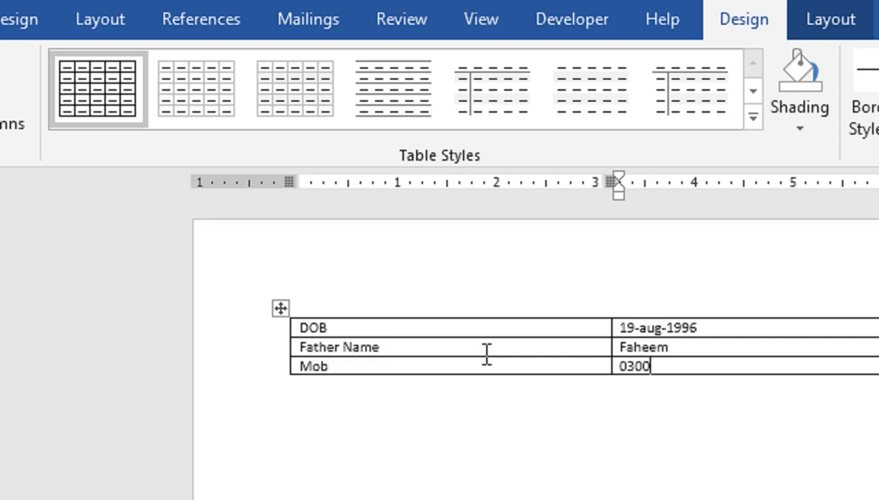
{"action": "type", "text": "-xxxxxxxx"}
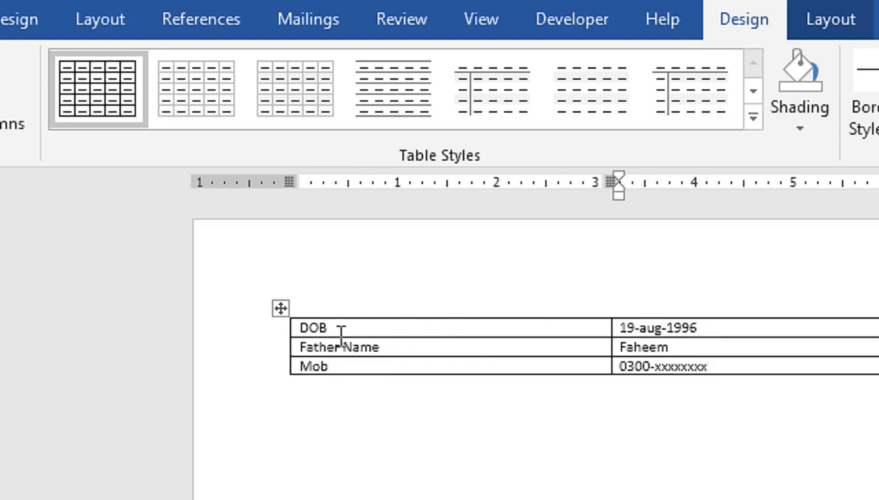
{"action": "left_click", "coordinate": [280, 307]}
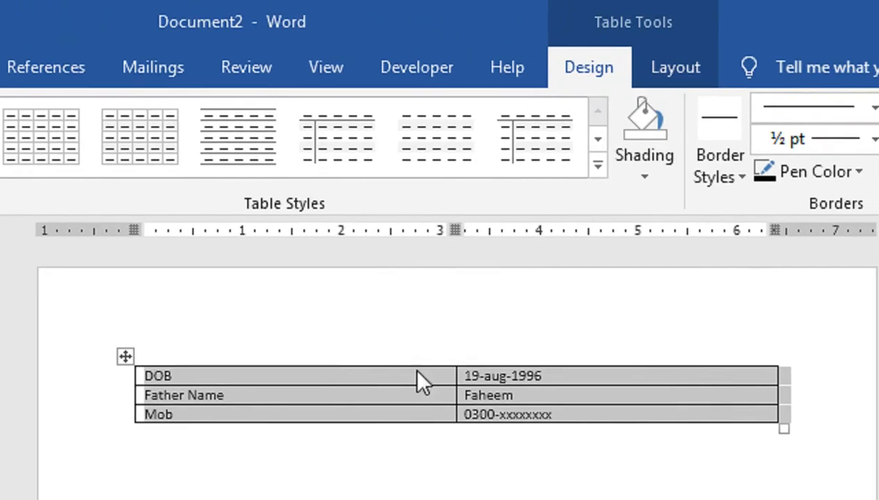
- Select the table's first column and check the print preview
{"action": "left_click", "coordinate": [303, 338]}
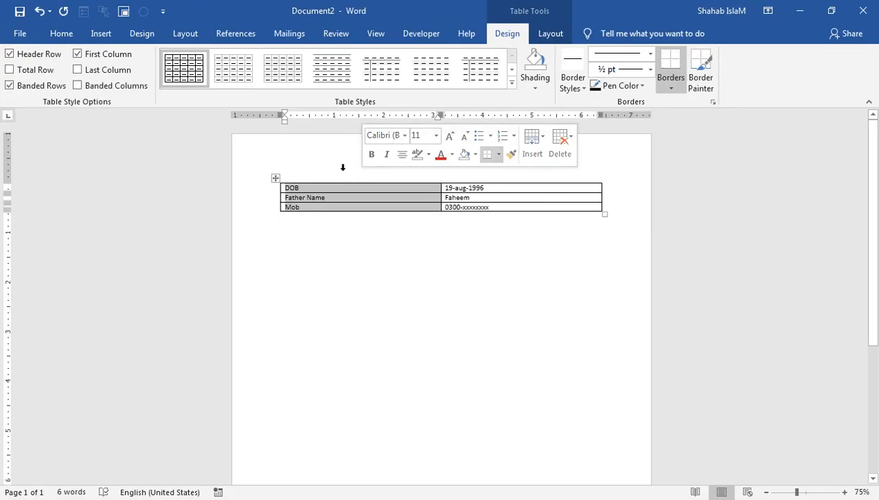
{"action": "key", "text": "ctrl+p"}
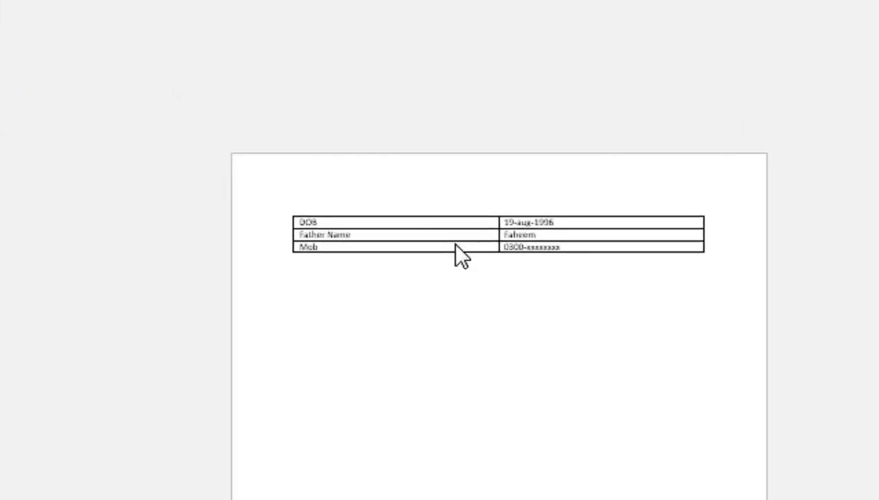
{"action": "key", "text": "Escape"}
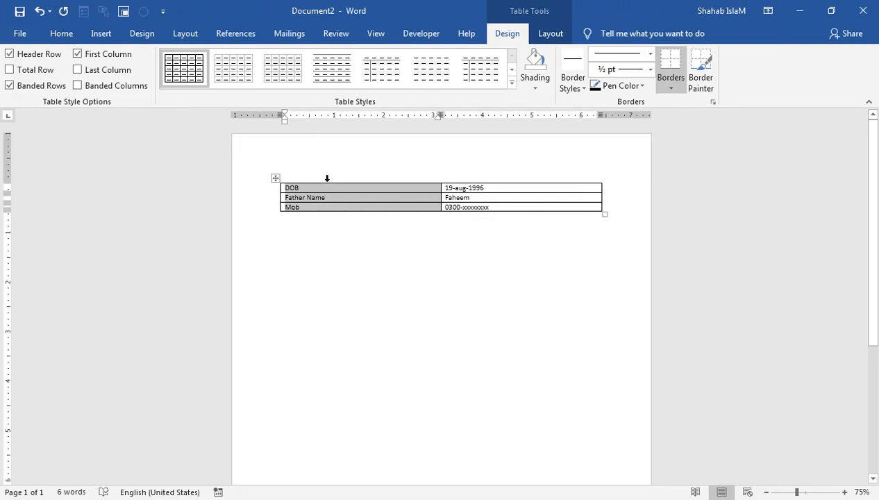
- Remove all table borders with No Border and check how it prints
{"action": "left_click", "coordinate": [275, 179]}
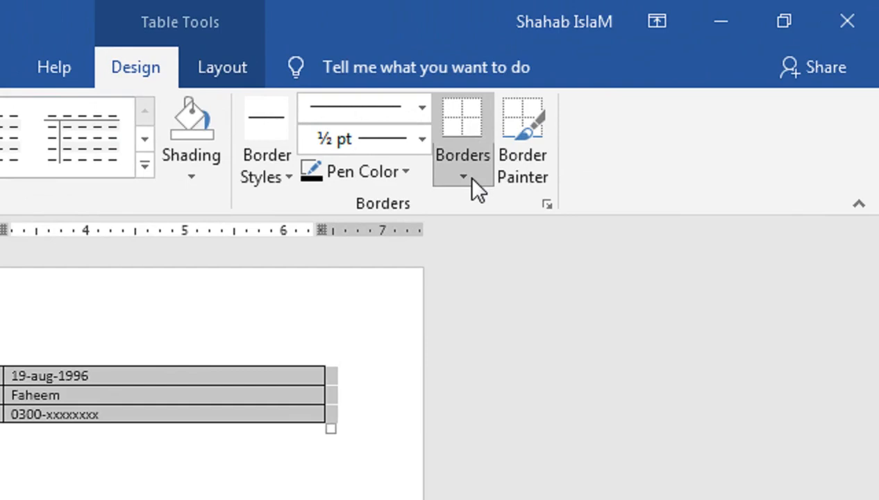
{"action": "left_click", "coordinate": [467, 179]}
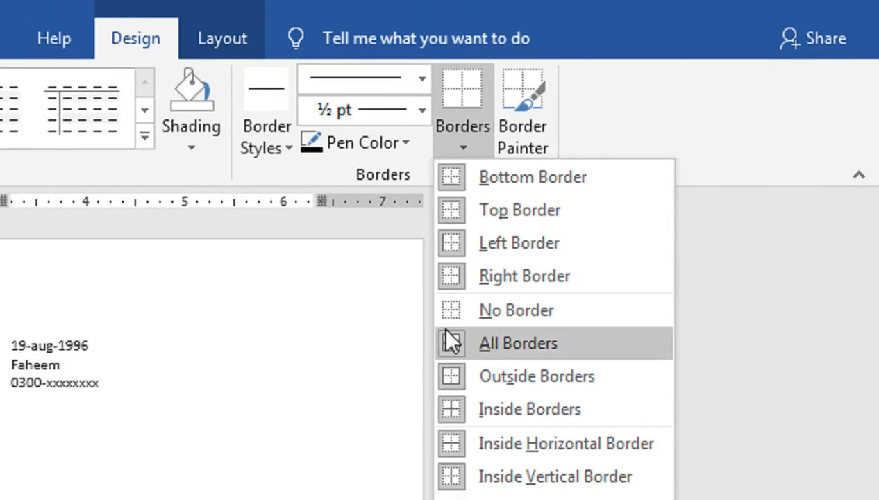
{"action": "left_click", "coordinate": [446, 320]}
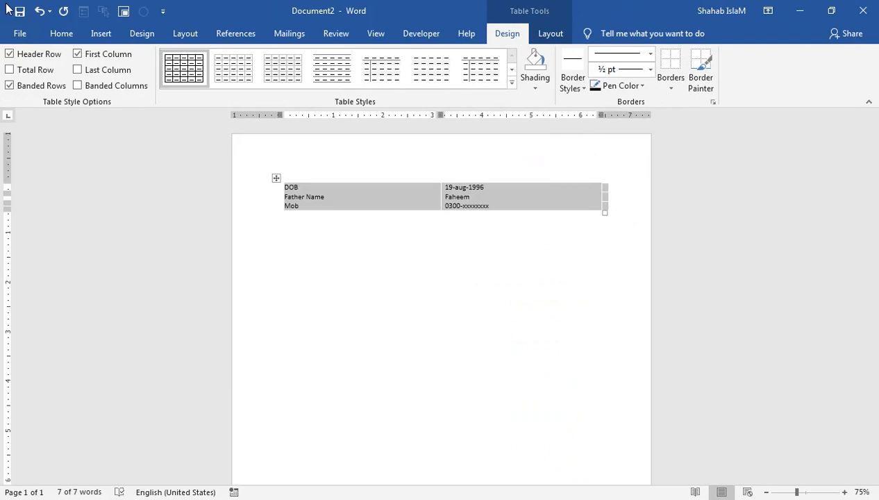
{"action": "key", "text": "ctrl+p"}
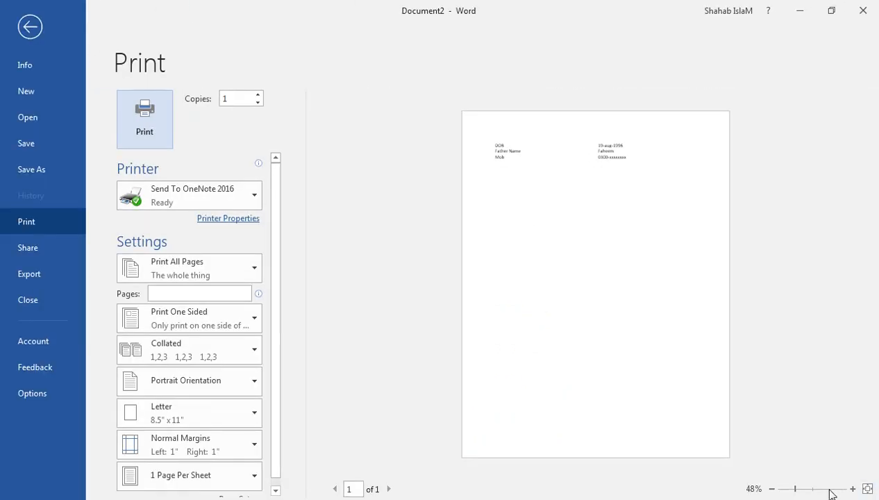
{"action": "left_click", "coordinate": [827, 488]}
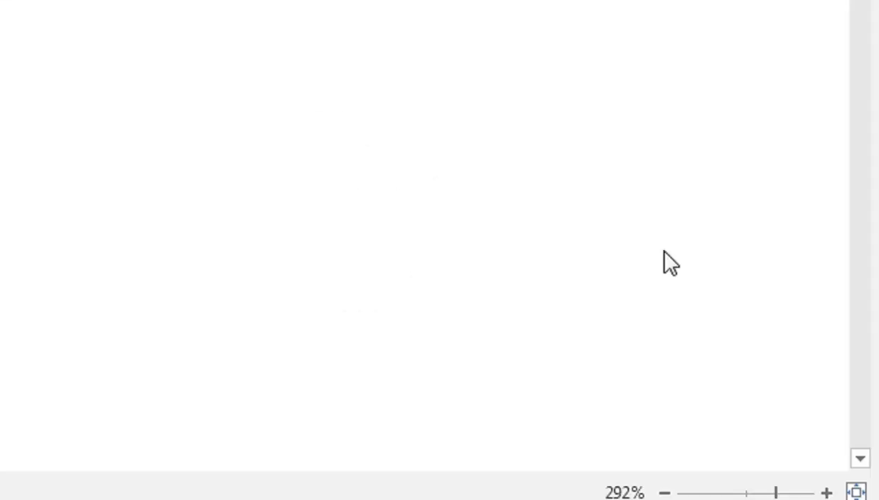
{"action": "left_click_drag", "start_coordinate": [765, 492], "coordinate": [747, 492]}
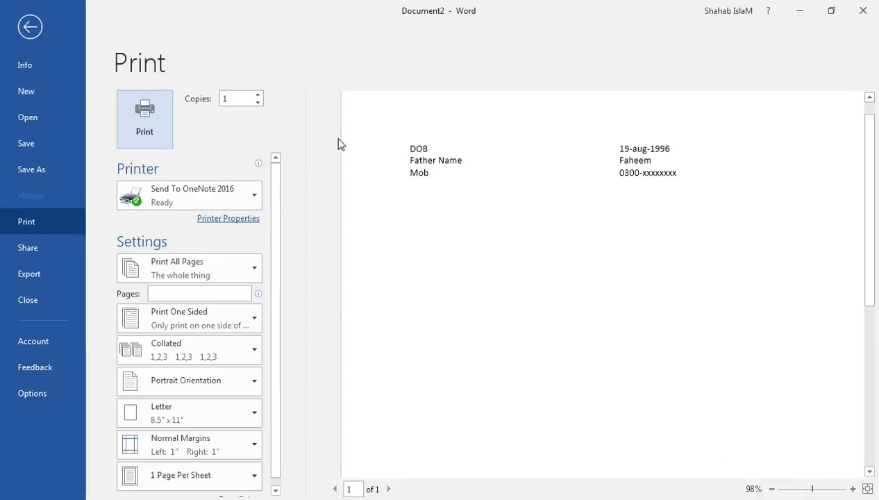
{"action": "left_click", "coordinate": [27, 27]}
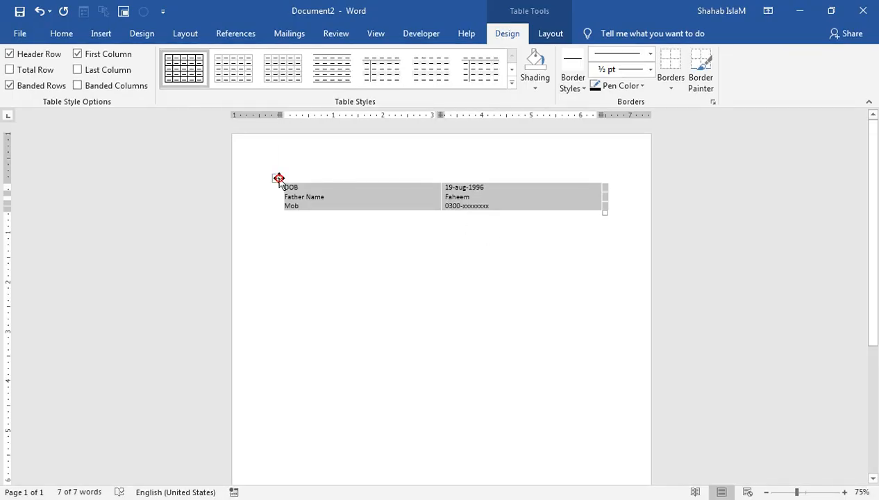
- Apply All Borders to every table cell
{"action": "left_click", "coordinate": [671, 82]}
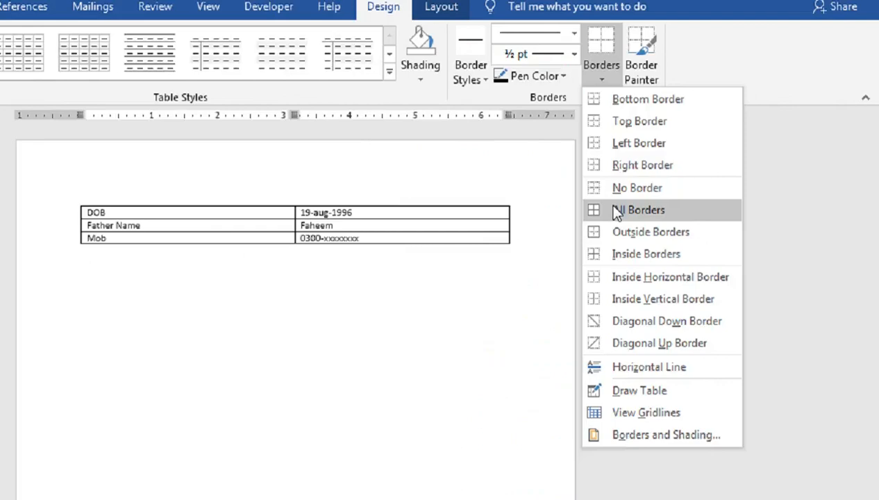
{"action": "left_click", "coordinate": [681, 186]}
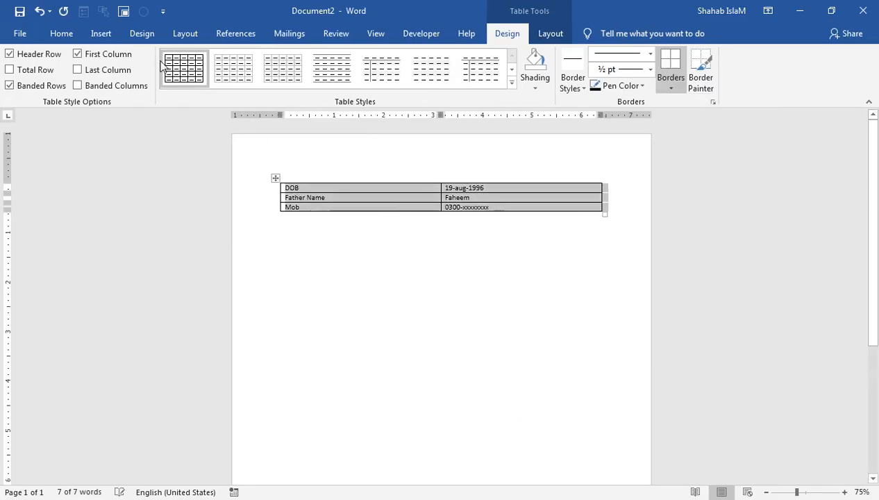
{"action": "left_click", "coordinate": [61, 33]}
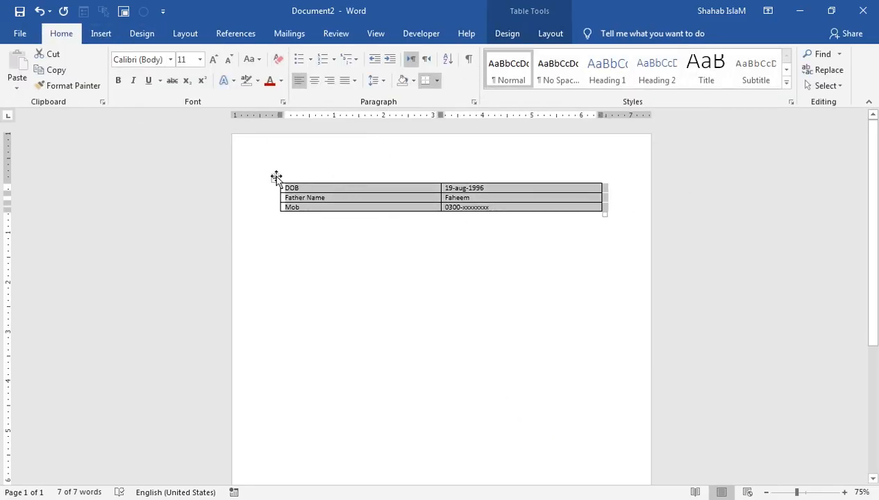
{"action": "left_click", "coordinate": [507, 34]}
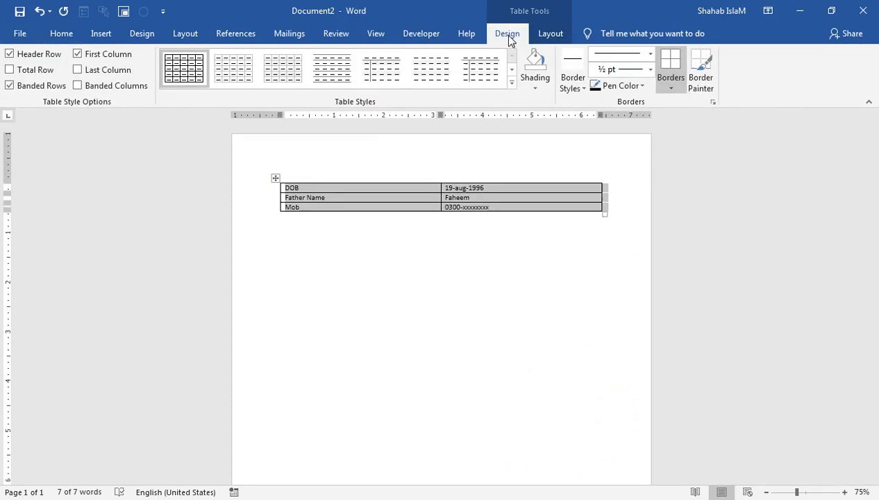
{"action": "left_click", "coordinate": [550, 34]}
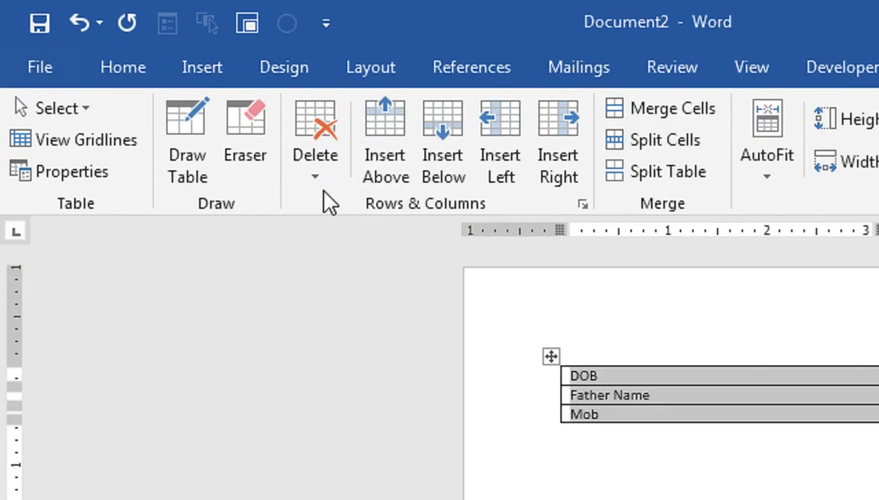
- Delete the entire bordered table so the page is left empty
{"action": "left_click", "coordinate": [316, 179]}
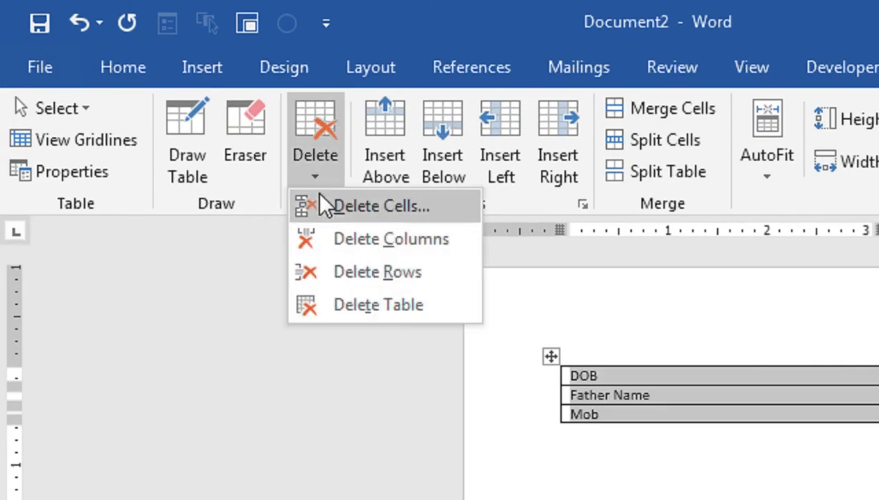
{"action": "left_click", "coordinate": [329, 305]}
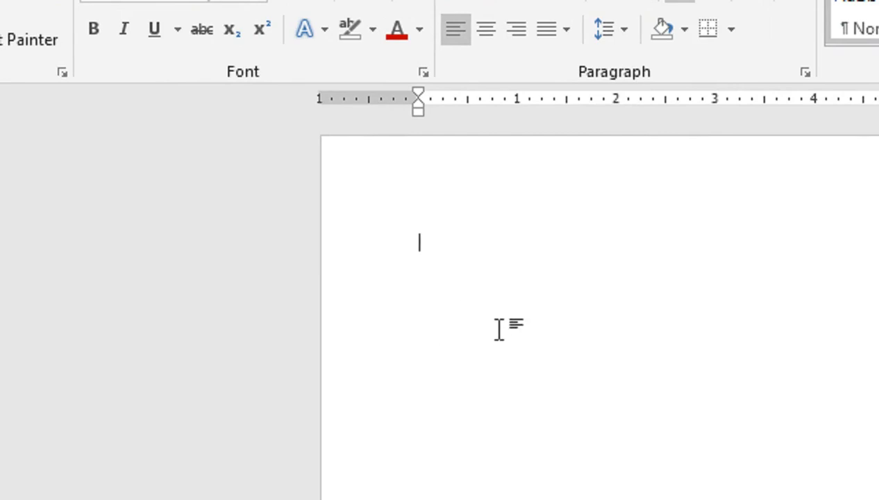
- Generate five sample paragraphs with =rand()
{"action": "type", "text": "=rand()"}
{"action": "key", "text": "Return"}
{"action": "left_click", "coordinate": [419, 263]}
- Prefix the paragraphs with letters C, A, B, E, D and select them
{"action": "left_click", "coordinate": [420, 244]}
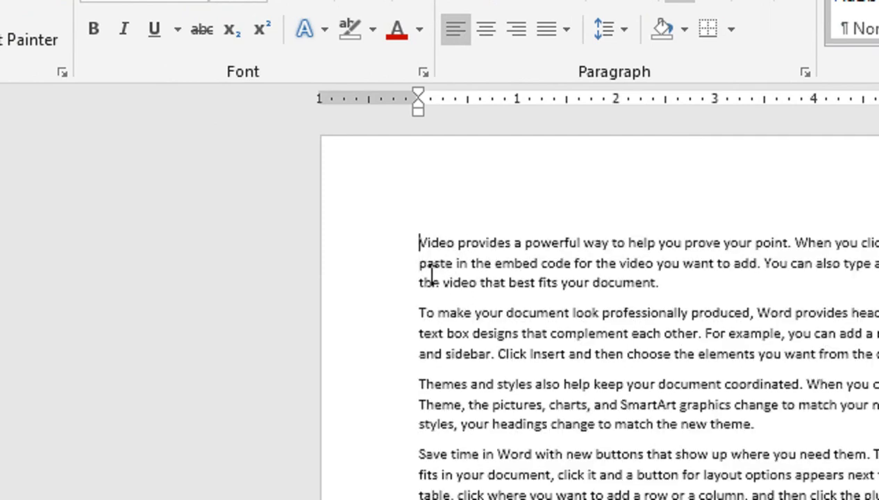
{"action": "type", "text": "C"}
{"action": "left_click", "coordinate": [420, 313]}
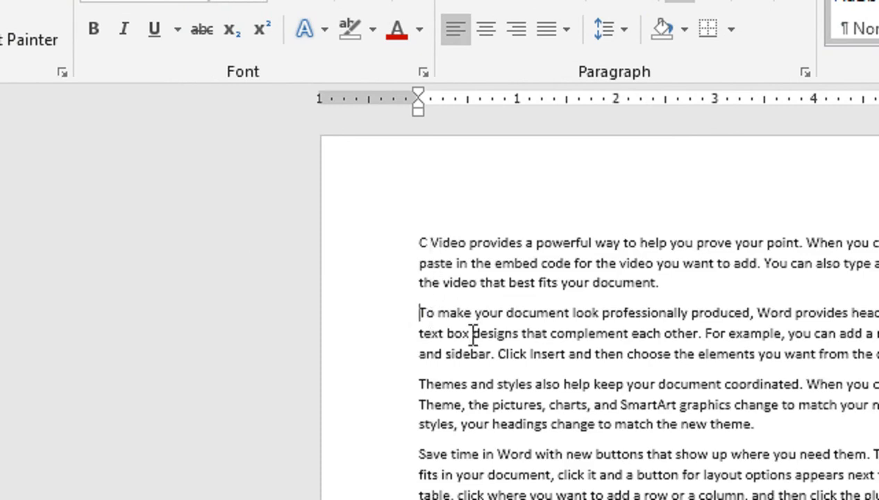
{"action": "type", "text": "a"}
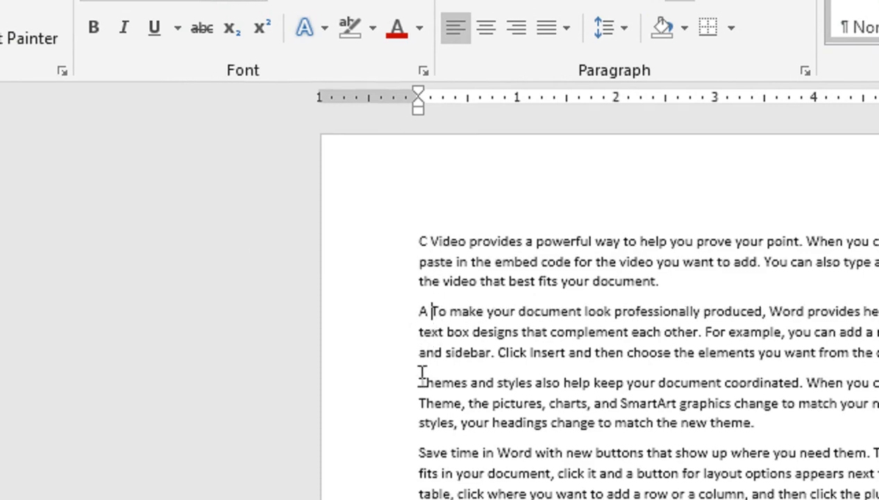
{"action": "left_click", "coordinate": [422, 380]}
{"action": "type", "text": "b "}
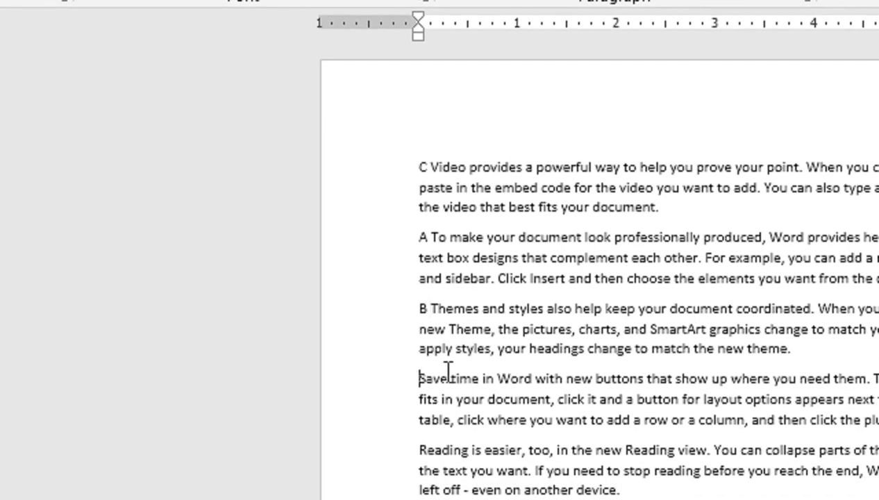
{"action": "type", "text": "e"}
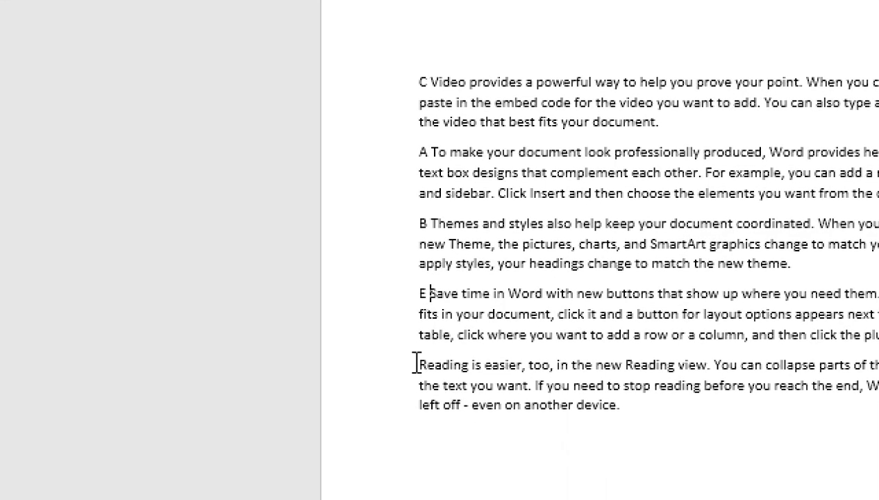
{"action": "type", "text": " d"}
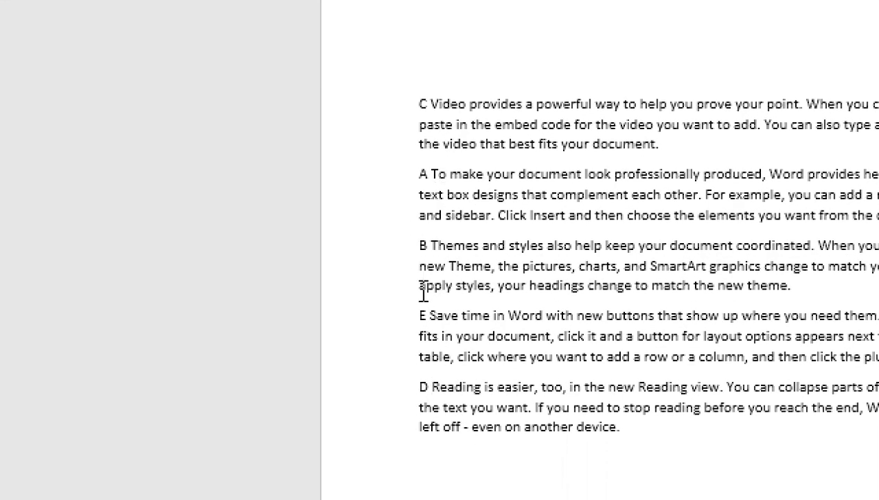
{"action": "left_click_drag", "start_coordinate": [408, 104], "coordinate": [620, 451]}
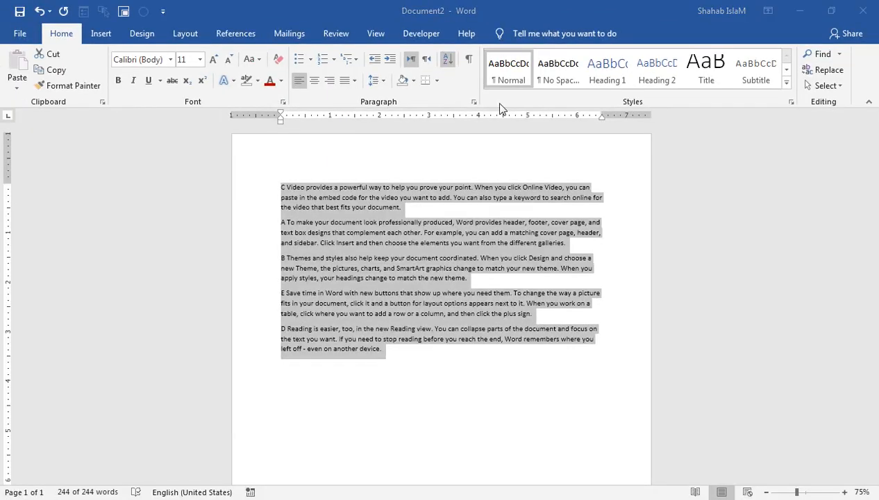
- Sort the lettered paragraphs in ascending order
{"action": "left_click", "coordinate": [464, 118]}
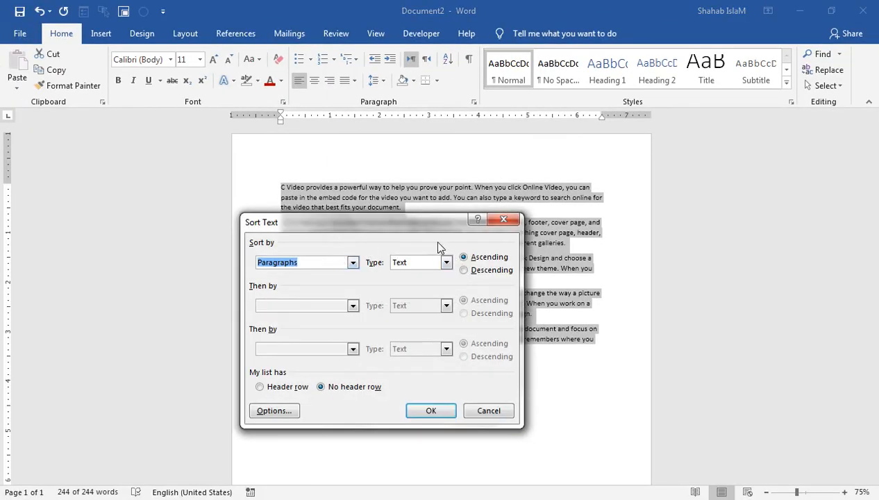
{"action": "left_click_drag", "start_coordinate": [417, 220], "coordinate": [638, 152]}
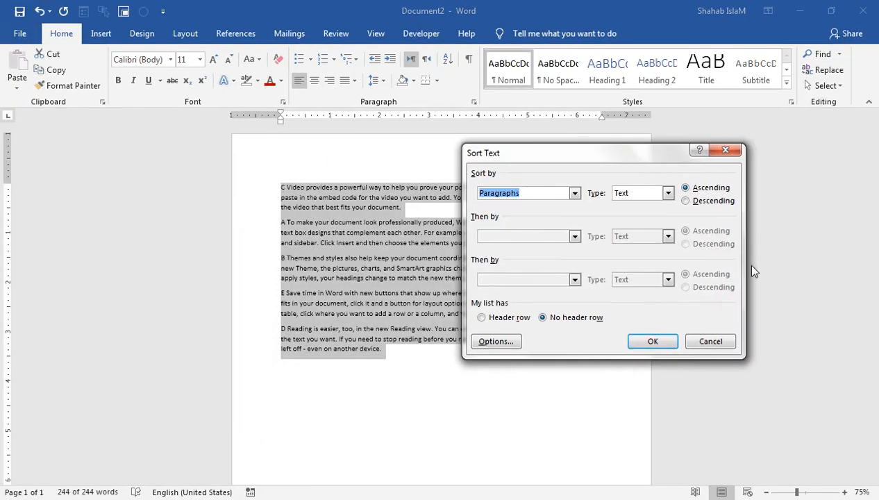
{"action": "left_click", "coordinate": [640, 345]}
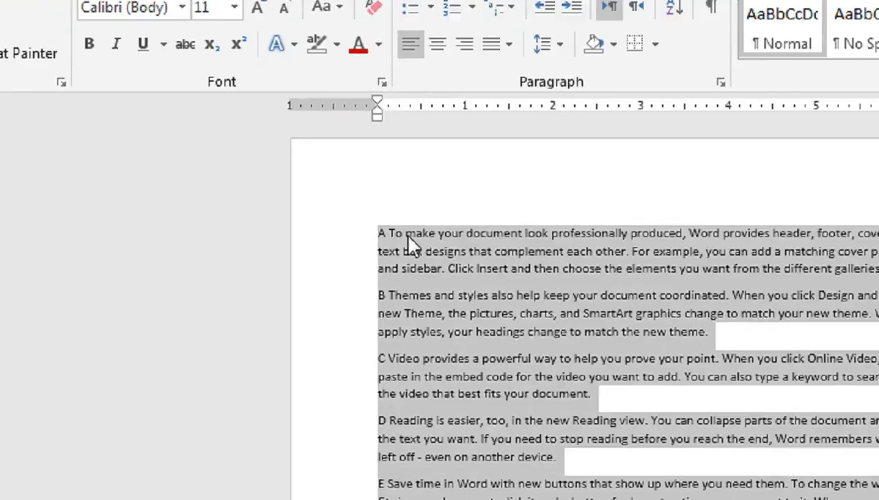
{"action": "left_click", "coordinate": [407, 236]}
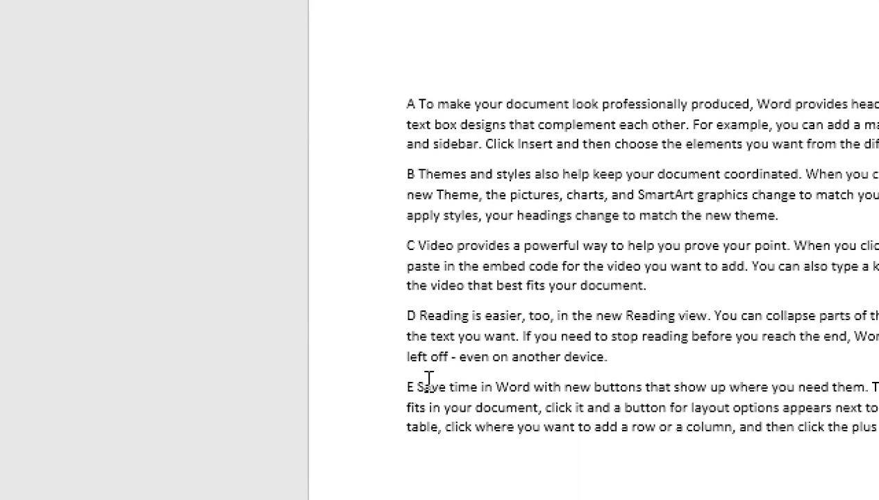
- Select all and re-sort the paragraphs in descending order, E to A
{"action": "key", "text": "ctrl+a"}
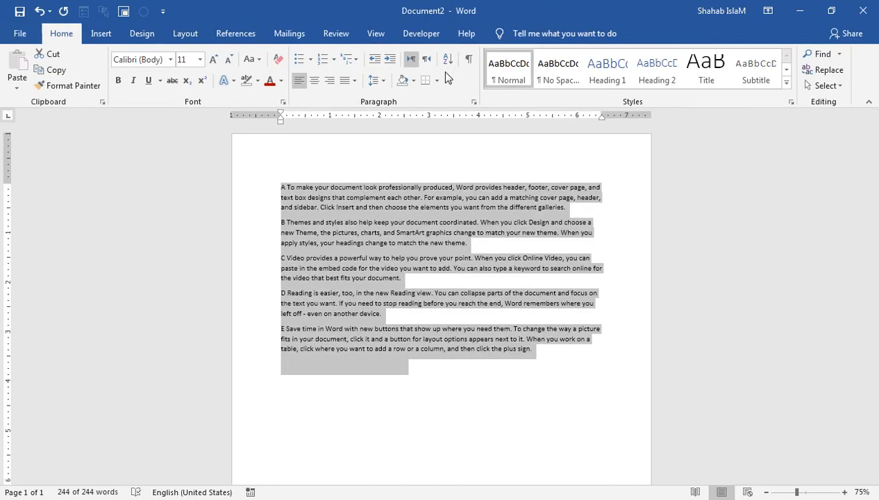
{"action": "left_click", "coordinate": [447, 59]}
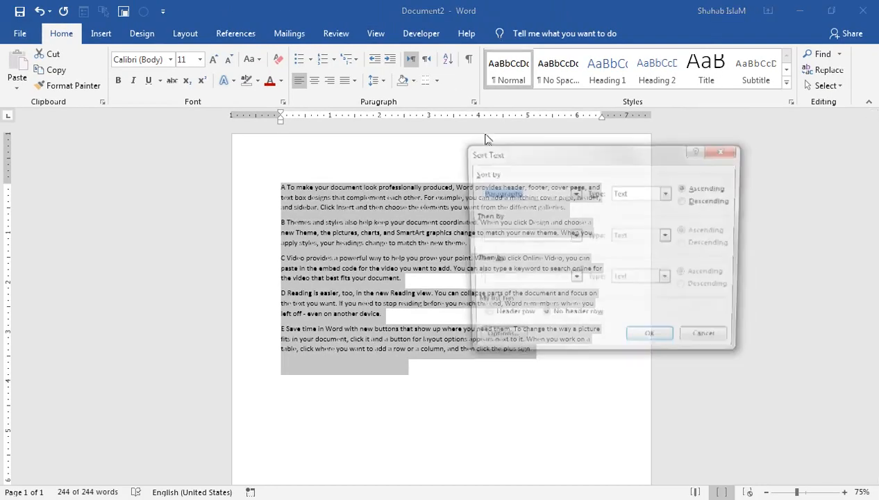
{"action": "left_click", "coordinate": [715, 202]}
{"action": "left_click", "coordinate": [641, 347]}
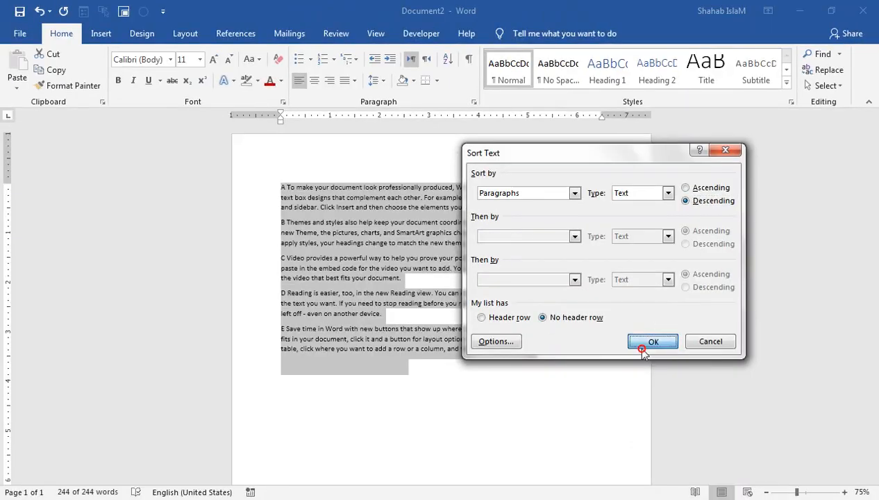
{"action": "left_click", "coordinate": [281, 192]}
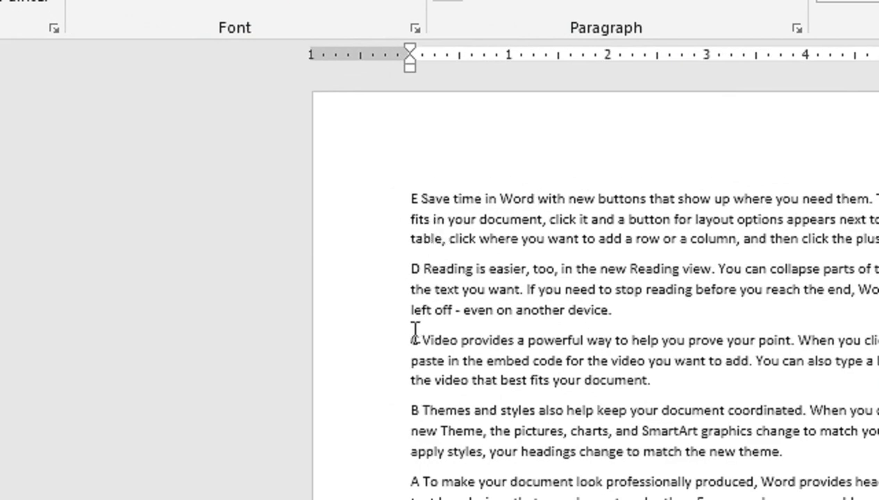
- Select all five paragraphs and close the Paragraph settings without changes
{"action": "left_click_drag", "start_coordinate": [411, 202], "coordinate": [805, 436]}
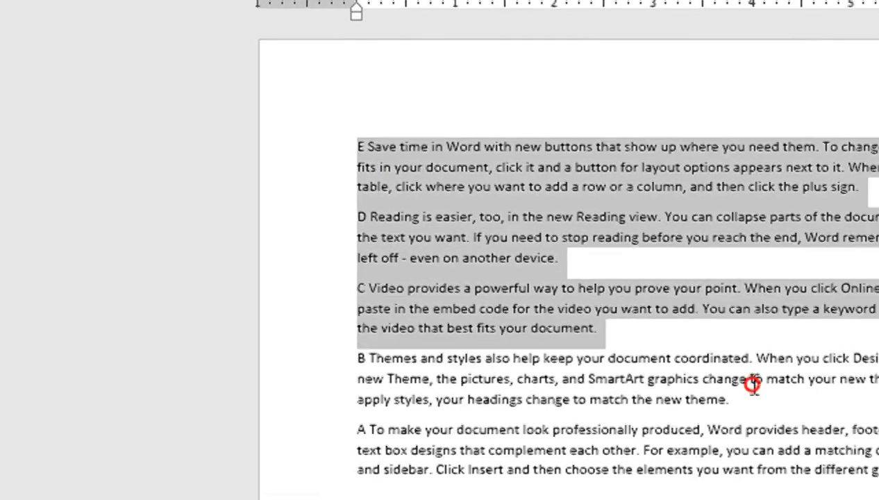
{"action": "left_click_drag", "start_coordinate": [753, 383], "coordinate": [878, 470]}
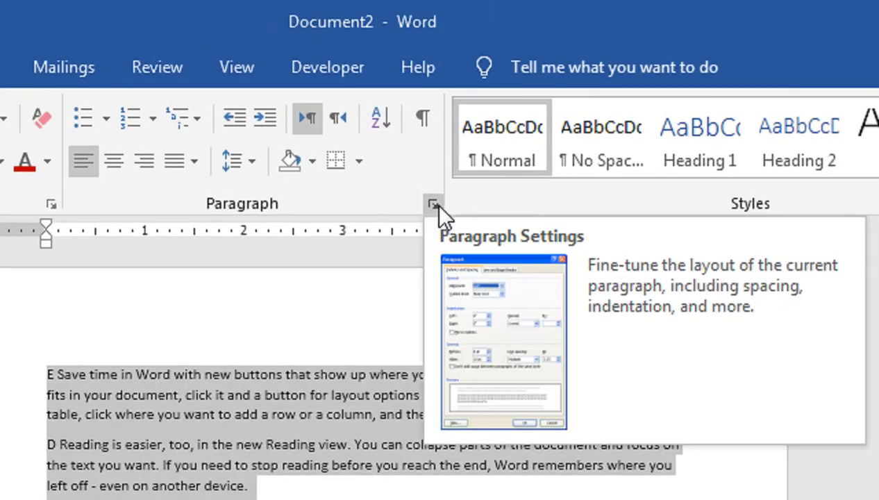
{"action": "left_click", "coordinate": [433, 202]}
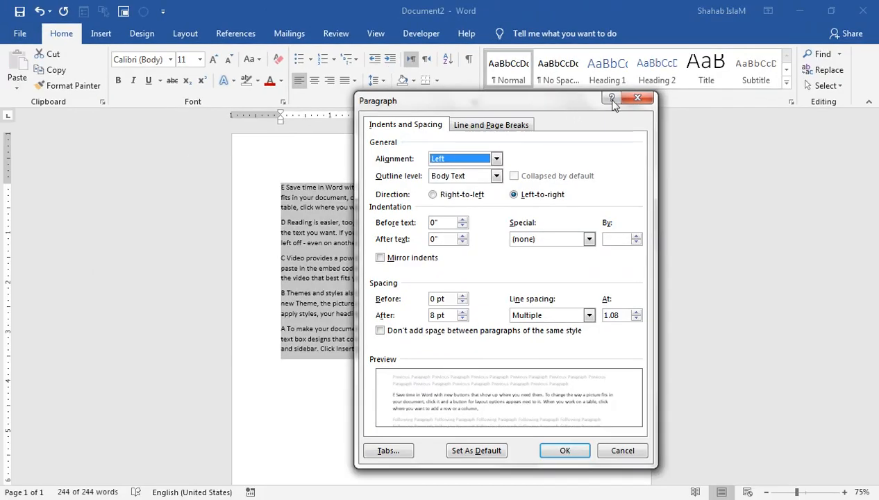
{"action": "left_click", "coordinate": [871, 196]}
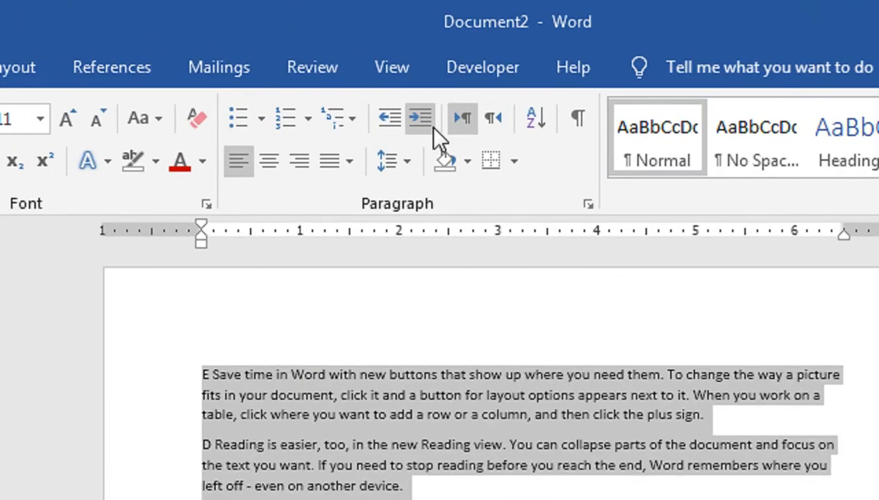
- Indent the paragraphs three levels, then return them to the left margin
{"action": "left_click", "coordinate": [429, 124]}
{"action": "left_click", "coordinate": [425, 123]}
{"action": "left_click", "coordinate": [423, 124]}
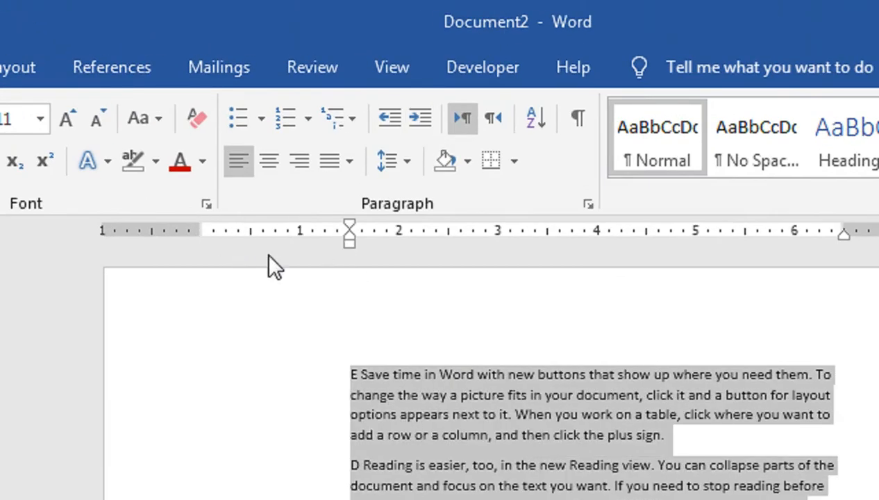
{"action": "key", "text": "ctrl+shift+m"}
{"action": "key", "text": "ctrl+shift+m"}
{"action": "key", "text": "ctrl+shift+m"}
{"action": "left_click", "coordinate": [303, 394]}
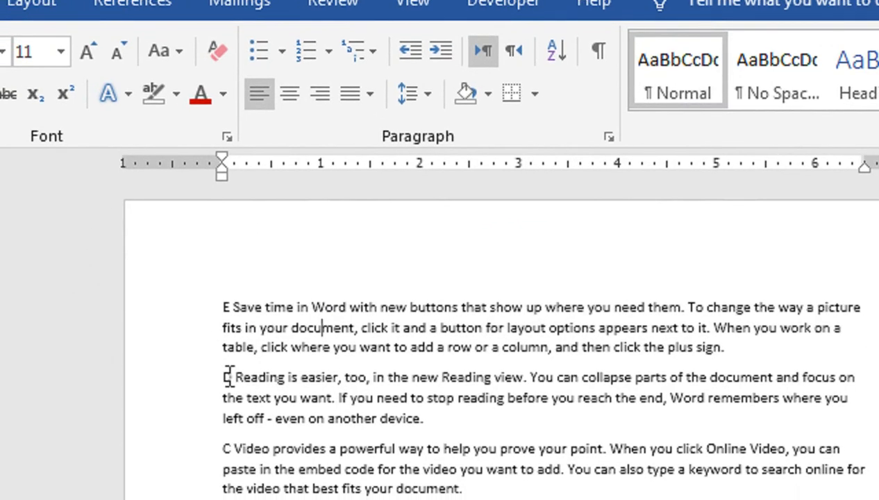
- Indent the D paragraph twice, then decrease it back one level
{"action": "left_click", "coordinate": [209, 424]}
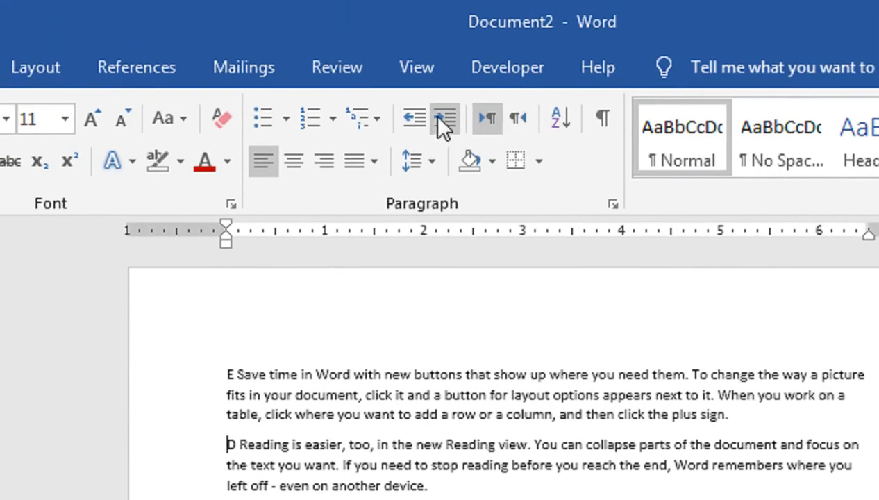
{"action": "left_click", "coordinate": [439, 119]}
{"action": "left_click", "coordinate": [438, 118]}
{"action": "left_click", "coordinate": [413, 118]}
{"action": "left_click", "coordinate": [413, 118]}
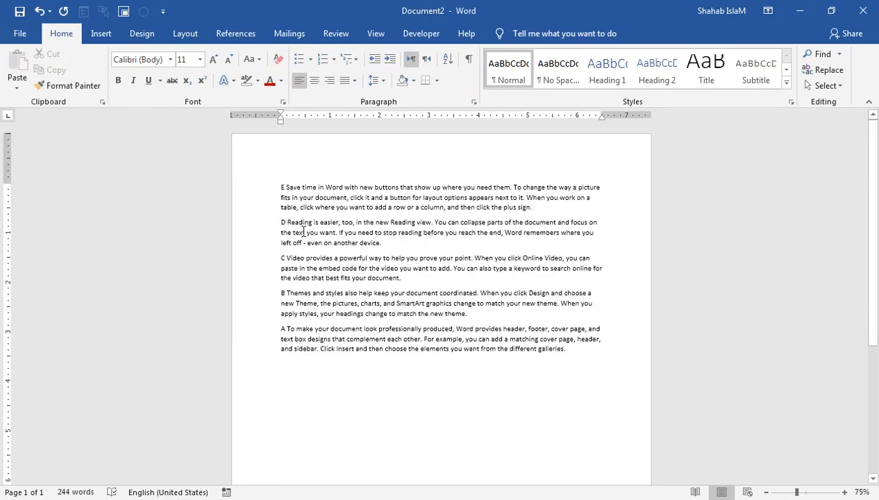
- Give all five paragraphs 60 pt spacing before
{"action": "left_click_drag", "start_coordinate": [463, 261], "coordinate": [580, 347]}
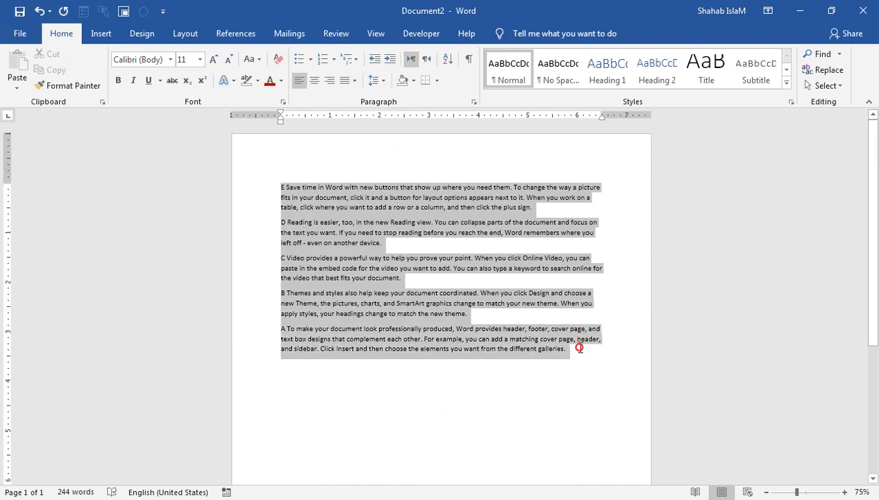
{"action": "left_click", "coordinate": [473, 101]}
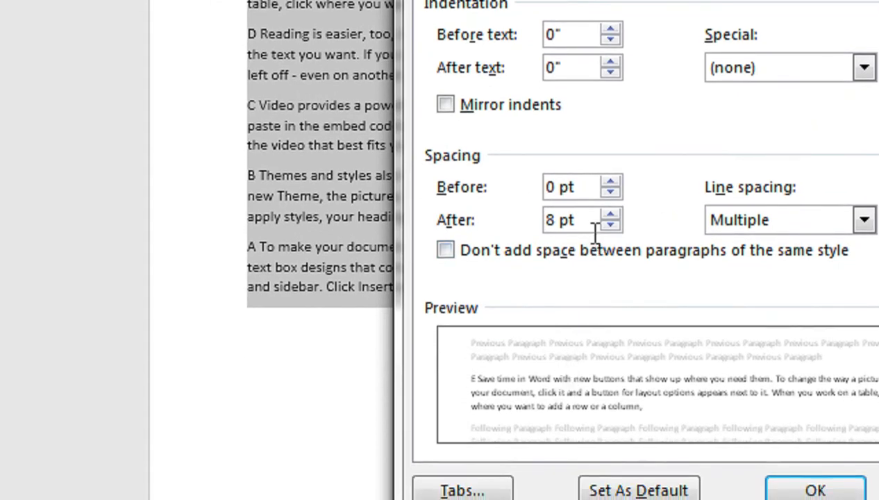
{"action": "left_click", "coordinate": [610, 182]}
{"action": "left_click", "coordinate": [611, 183]}
{"action": "left_click", "coordinate": [611, 182]}
{"action": "left_click", "coordinate": [611, 182]}
{"action": "left_click", "coordinate": [610, 183]}
{"action": "left_click", "coordinate": [611, 183]}
{"action": "left_click", "coordinate": [610, 182]}
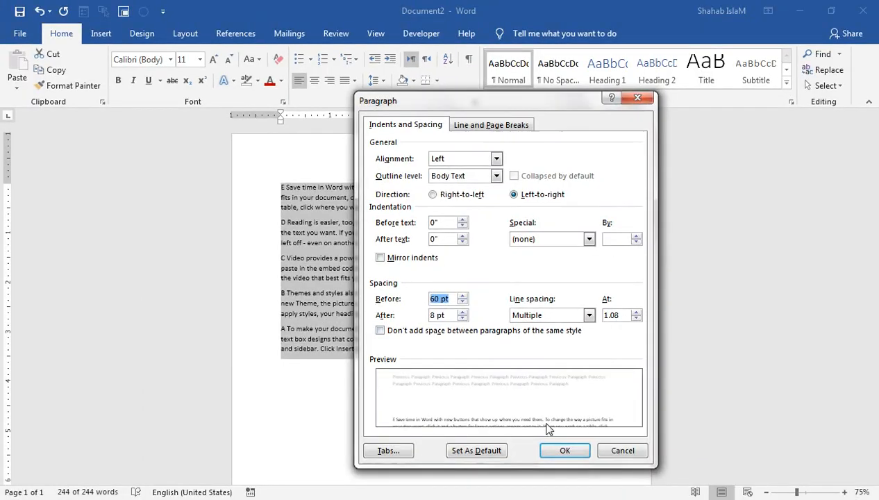
{"action": "left_click", "coordinate": [562, 450]}
- Undo the 60 pt spacing and collapse the ribbon to tab names only
{"action": "left_click", "coordinate": [412, 328]}
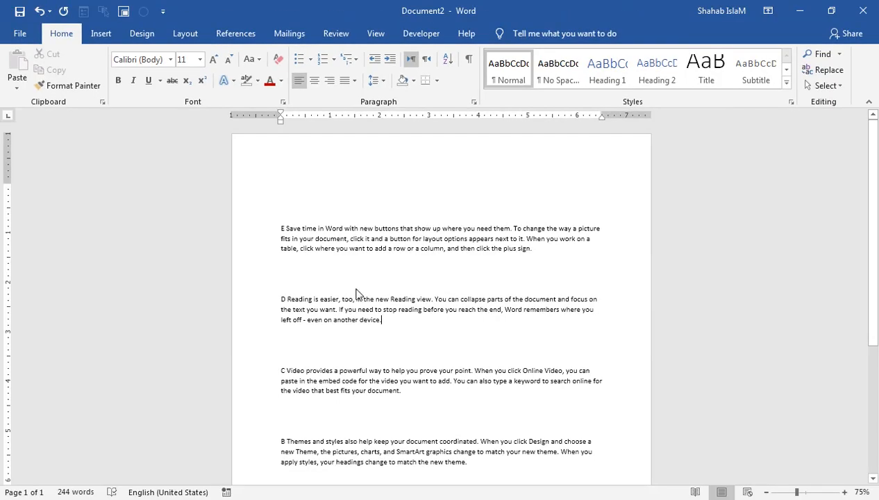
{"action": "key", "text": "ctrl+z"}
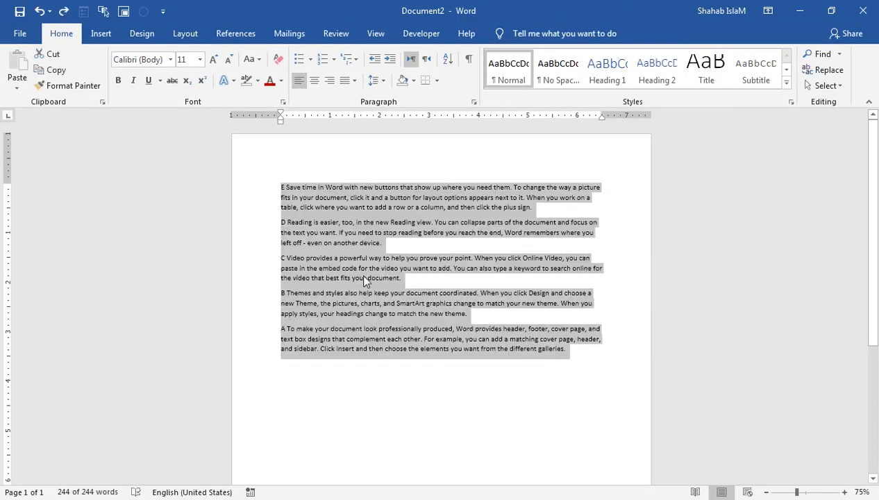
{"action": "key", "text": "Left"}
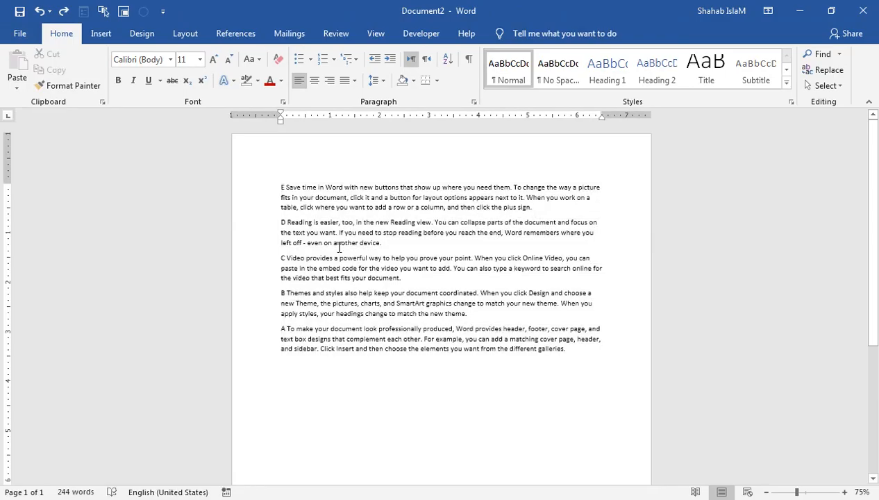
{"action": "double_click", "coordinate": [66, 36]}
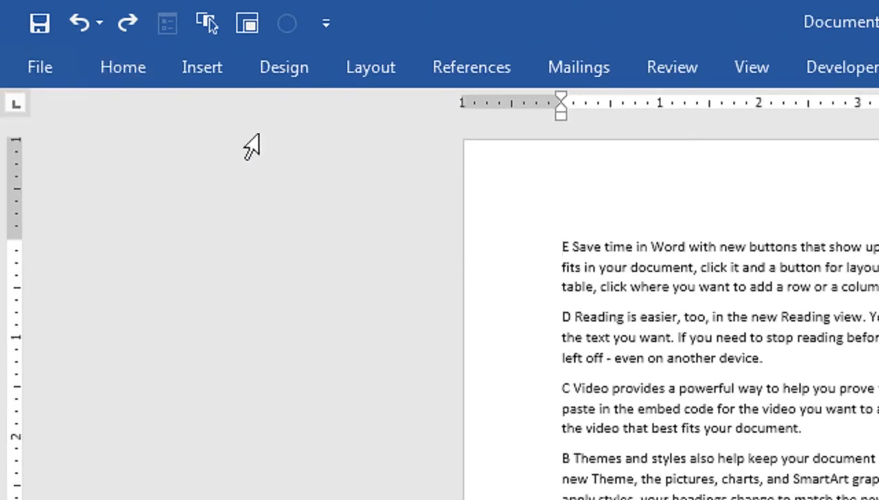
- Briefly show the Design tab, then pin the ribbon open again with Ctrl+F1
{"action": "left_click", "coordinate": [272, 82]}
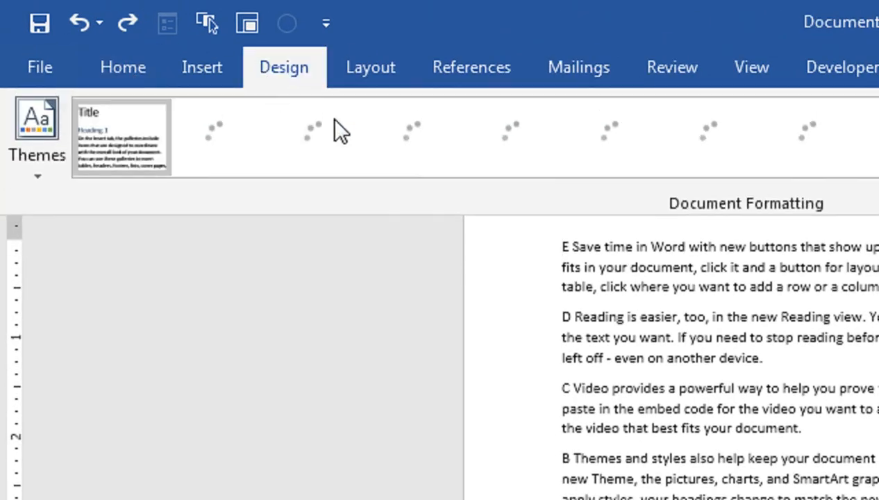
{"action": "left_click", "coordinate": [592, 264]}
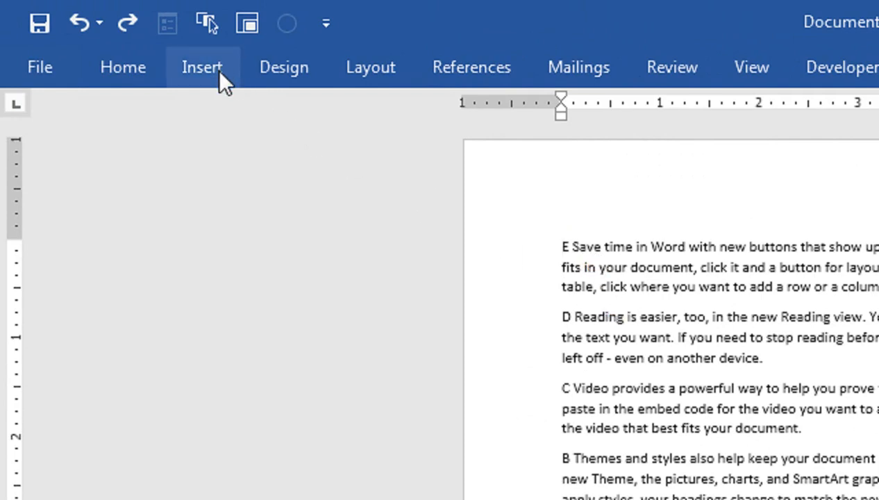
{"action": "key", "text": "ctrl+F1"}
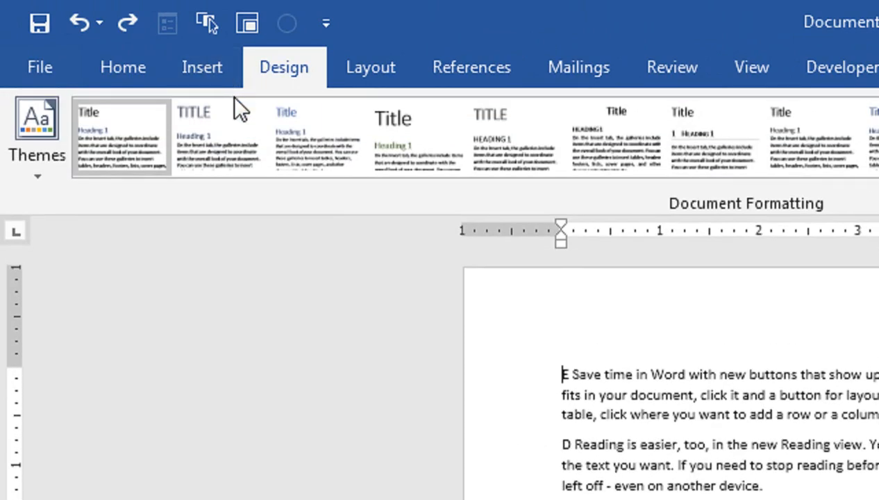
{"action": "key", "text": "ctrl+F1"}
{"action": "key", "text": "ctrl+F1"}
{"action": "left_click", "coordinate": [630, 392]}
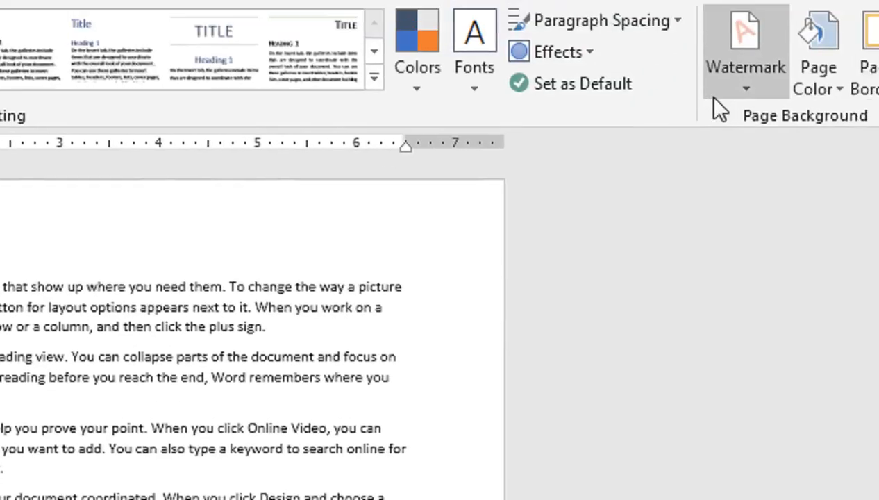
- Open the Custom Watermark settings and choose Text watermark
{"action": "left_click", "coordinate": [769, 77]}
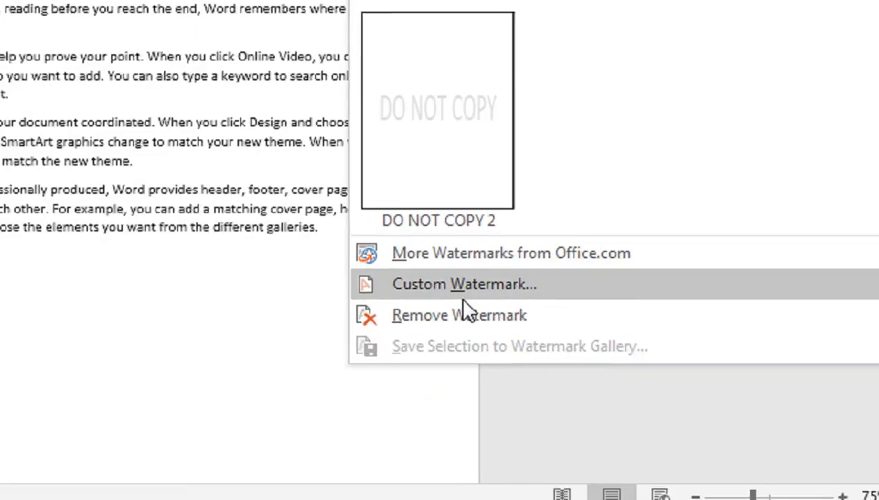
{"action": "left_click", "coordinate": [437, 269]}
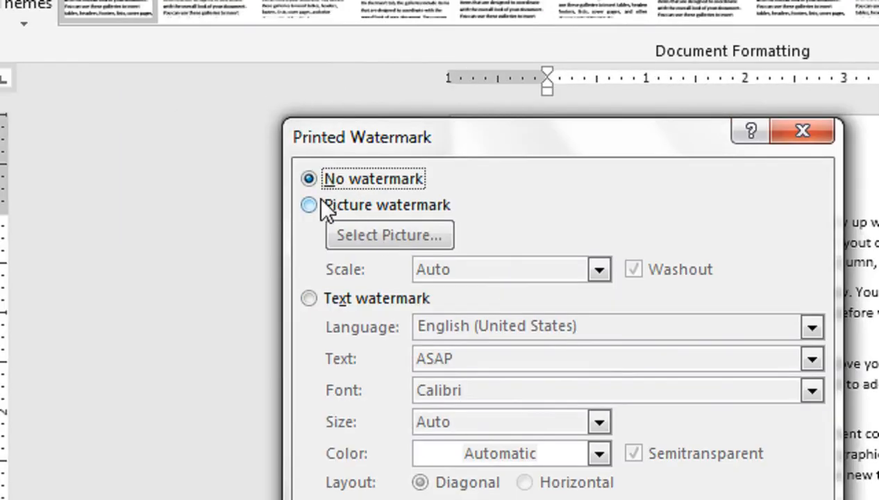
{"action": "left_click", "coordinate": [321, 201]}
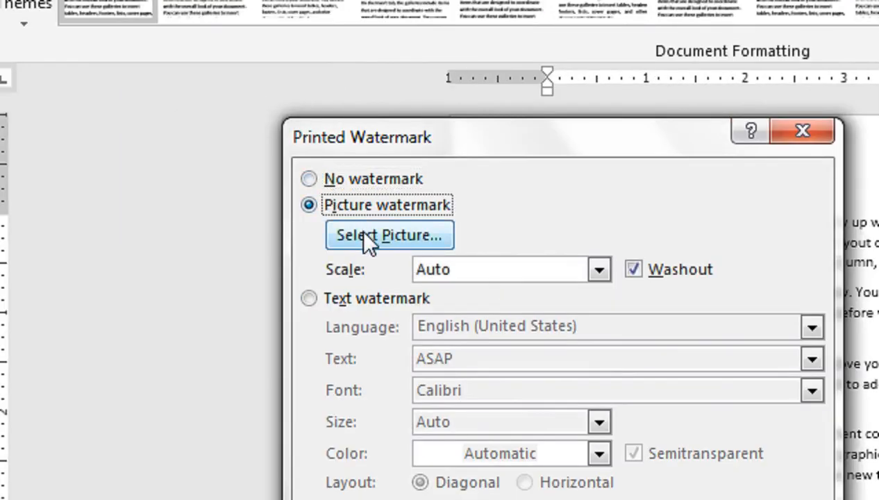
{"action": "left_click", "coordinate": [391, 301]}
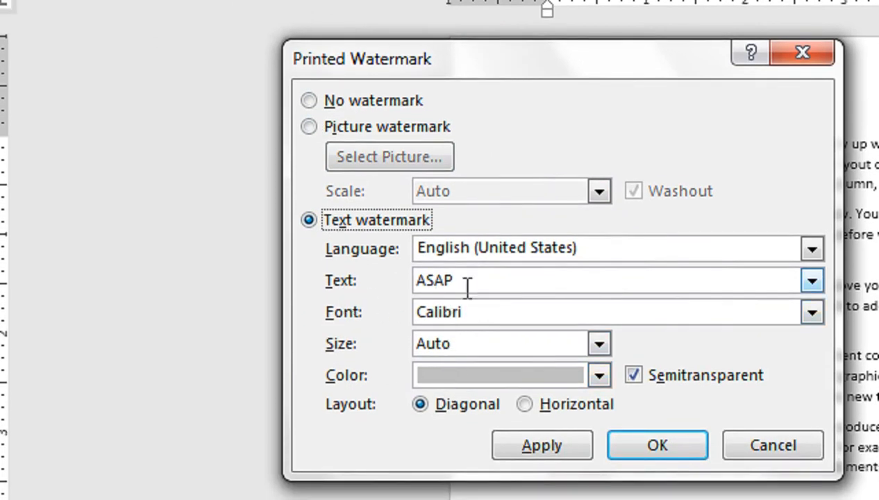
- Replace the ASAP watermark text with the author's full name
{"action": "left_click_drag", "start_coordinate": [467, 285], "coordinate": [414, 295]}
{"action": "type", "text": "sHHA"}
{"action": "key", "text": "BackSpace"}
{"action": "key", "text": "BackSpace"}
{"action": "key", "text": "BackSpace"}
{"action": "key", "text": "BackSpace"}
{"action": "type", "text": "SGH"}
{"action": "key", "text": "BackSpace"}
{"action": "key", "text": "BackSpace"}
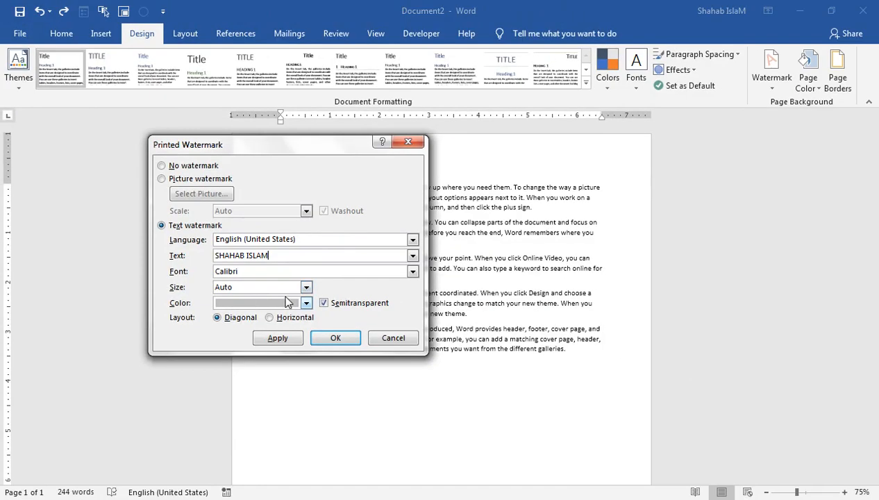
- Apply a dark blue watermark colour, toggling semitransparency off and back on
{"action": "left_click", "coordinate": [570, 375]}
{"action": "left_click", "coordinate": [313, 425]}
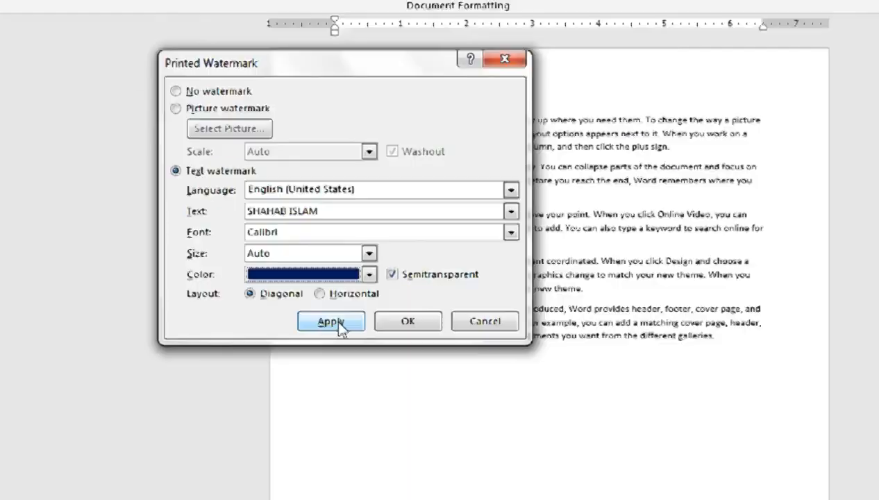
{"action": "left_click", "coordinate": [437, 287]}
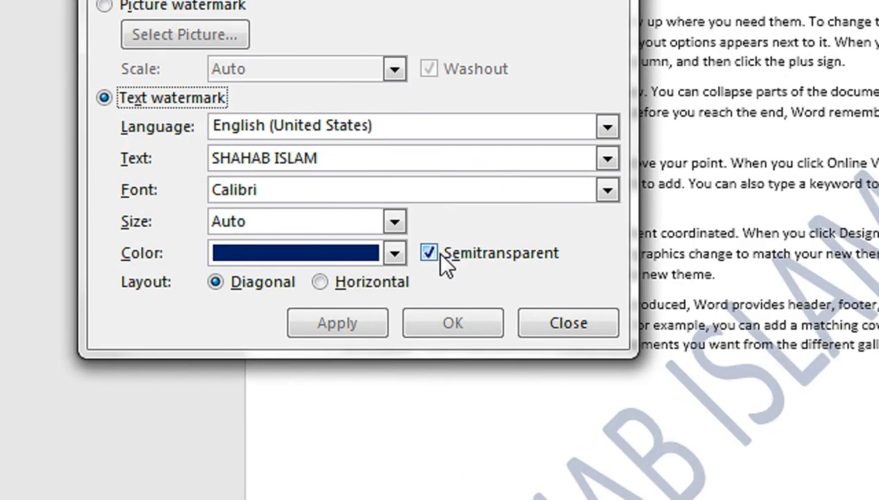
{"action": "left_click", "coordinate": [427, 253]}
{"action": "left_click", "coordinate": [369, 318]}
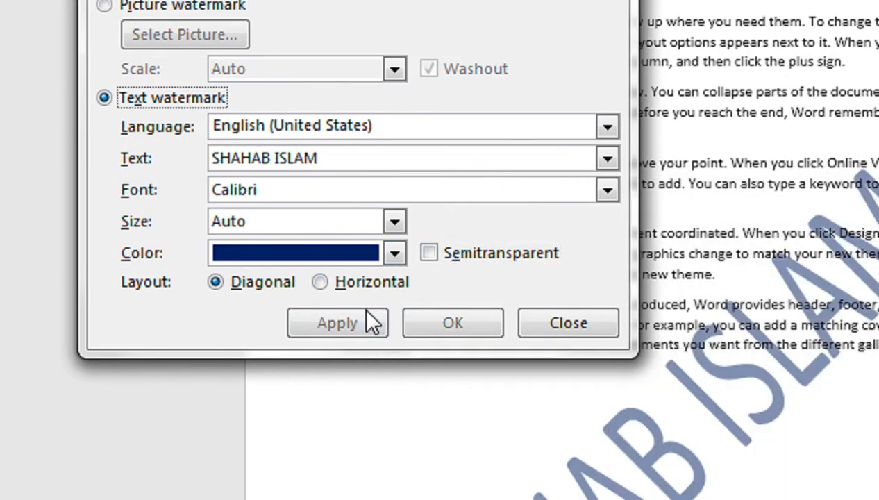
{"action": "left_click", "coordinate": [431, 253]}
{"action": "left_click", "coordinate": [367, 320]}
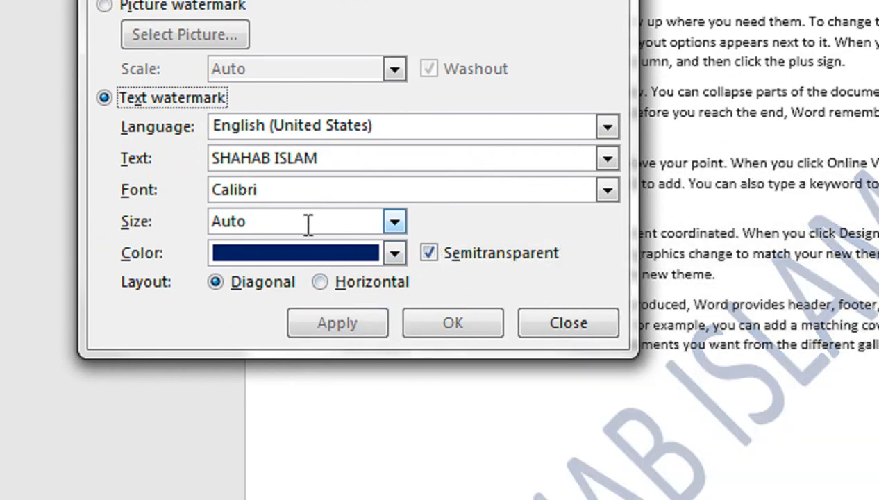
- Try watermark sizes 44 and then 72, applying each
{"action": "left_click", "coordinate": [402, 220]}
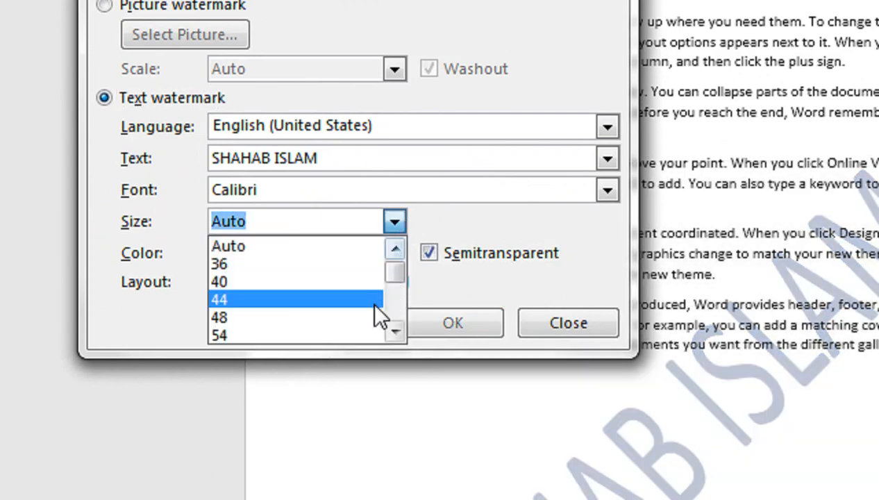
{"action": "left_click", "coordinate": [382, 300]}
{"action": "left_click", "coordinate": [367, 325]}
{"action": "left_click", "coordinate": [395, 222]}
{"action": "left_click", "coordinate": [395, 330]}
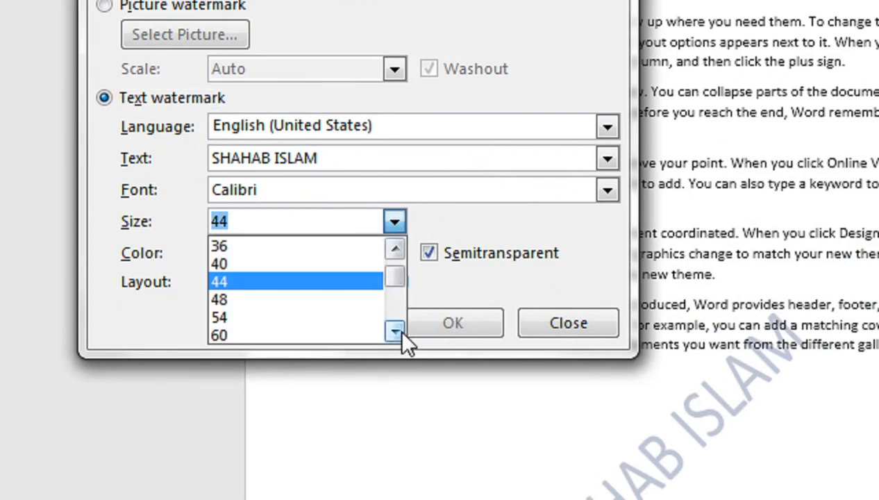
{"action": "left_click", "coordinate": [395, 330]}
{"action": "left_click", "coordinate": [396, 332]}
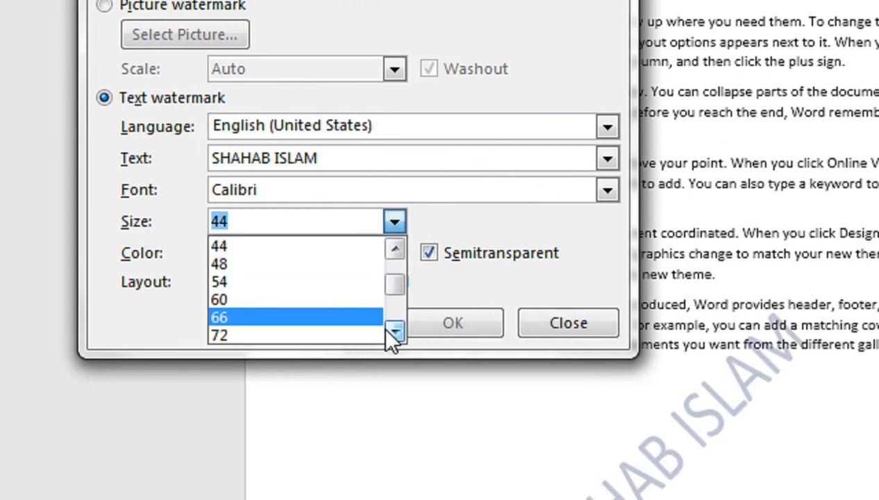
{"action": "left_click", "coordinate": [365, 333]}
{"action": "left_click", "coordinate": [355, 321]}
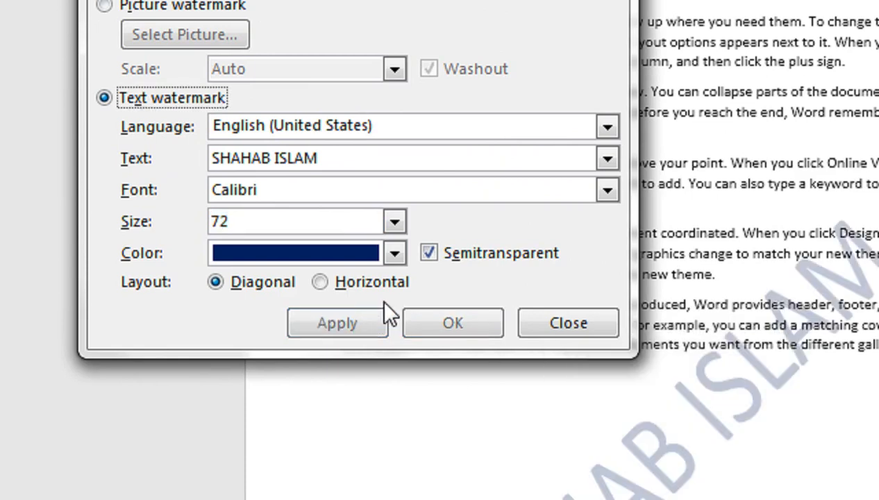
- Change the watermark font to Arial Black and apply it
{"action": "left_click", "coordinate": [605, 191]}
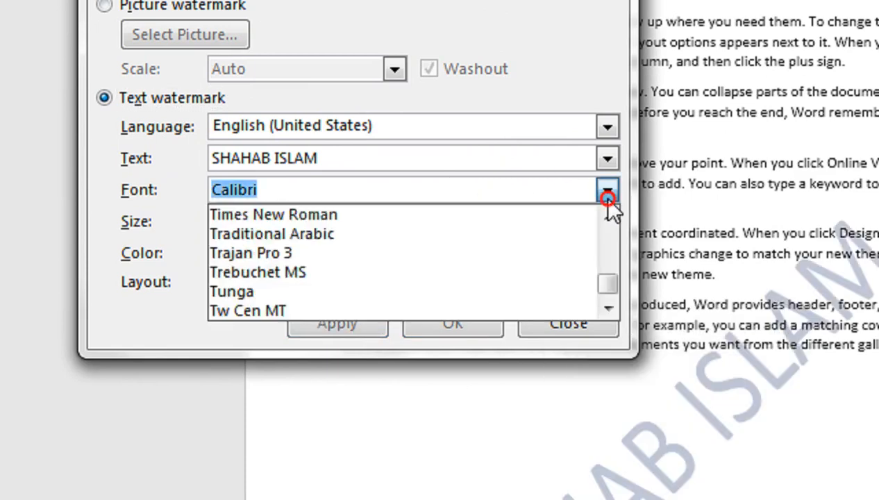
{"action": "left_click", "coordinate": [603, 243]}
{"action": "left_click_drag", "start_coordinate": [603, 243], "coordinate": [604, 237]}
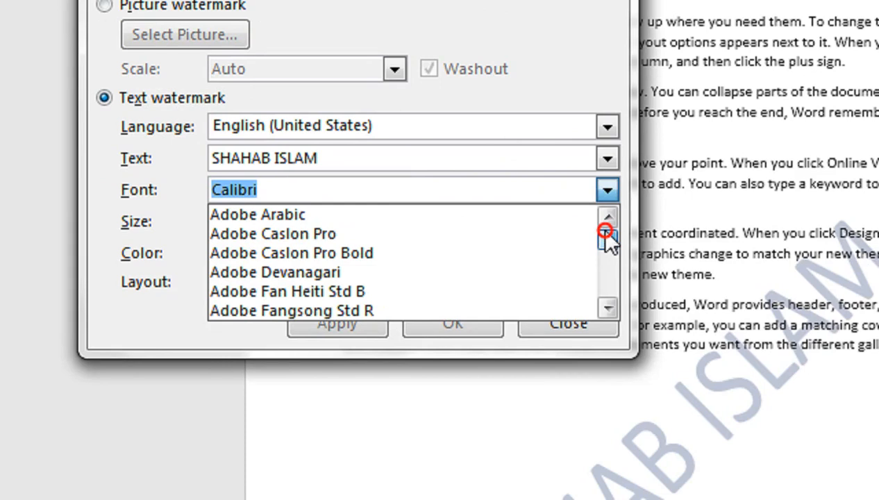
{"action": "left_click", "coordinate": [604, 305]}
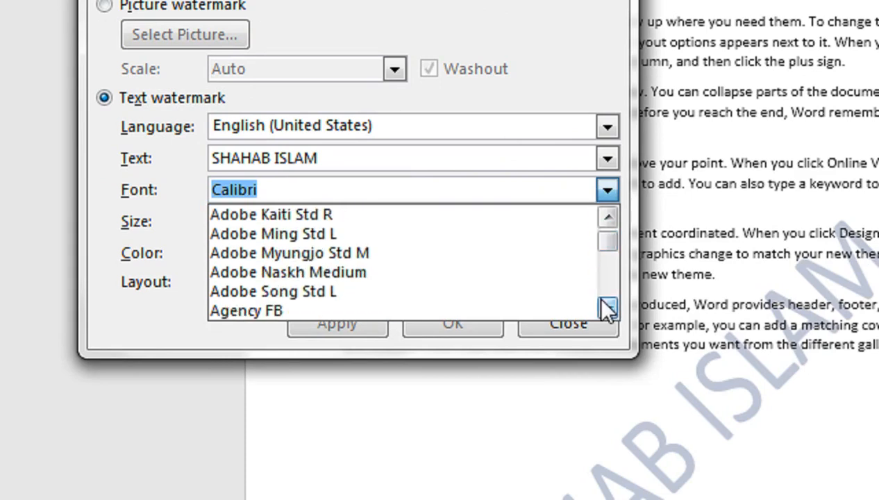
{"action": "left_click", "coordinate": [603, 306]}
{"action": "left_click", "coordinate": [604, 305]}
{"action": "left_click", "coordinate": [603, 305]}
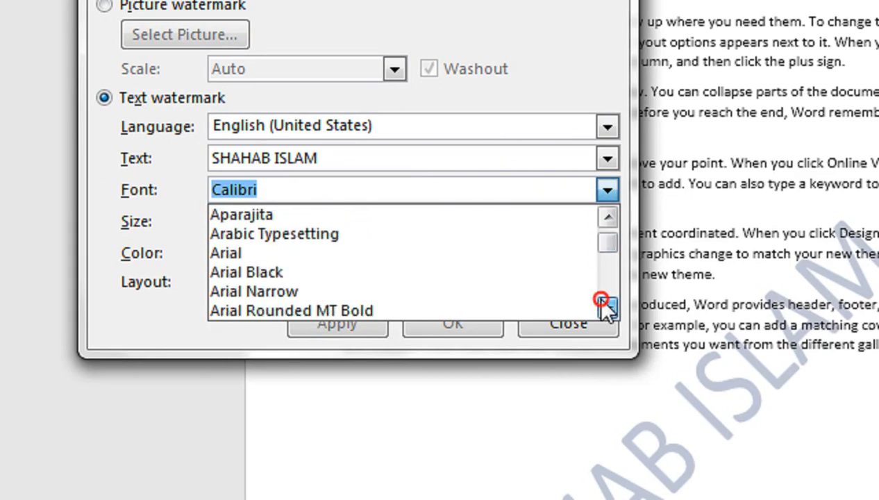
{"action": "left_click", "coordinate": [283, 270]}
{"action": "left_click", "coordinate": [379, 325]}
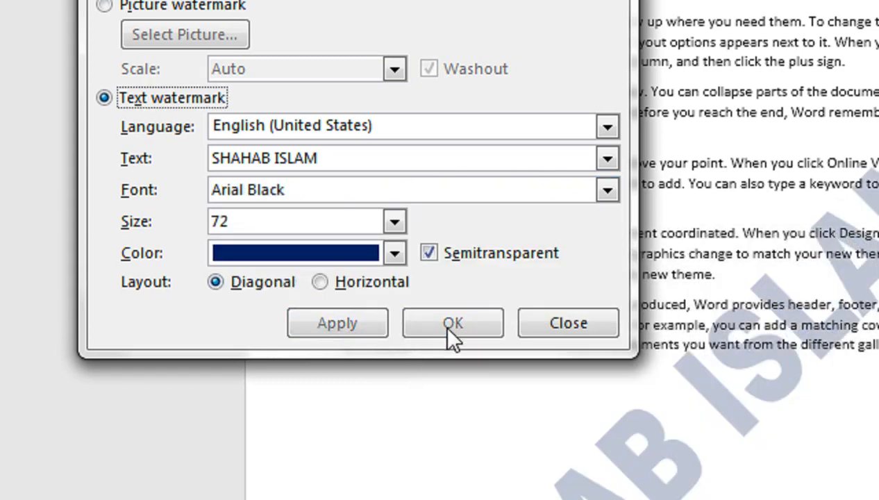
- Set the watermark size to 54 and colour to black, then close the dialog
{"action": "left_click", "coordinate": [394, 220]}
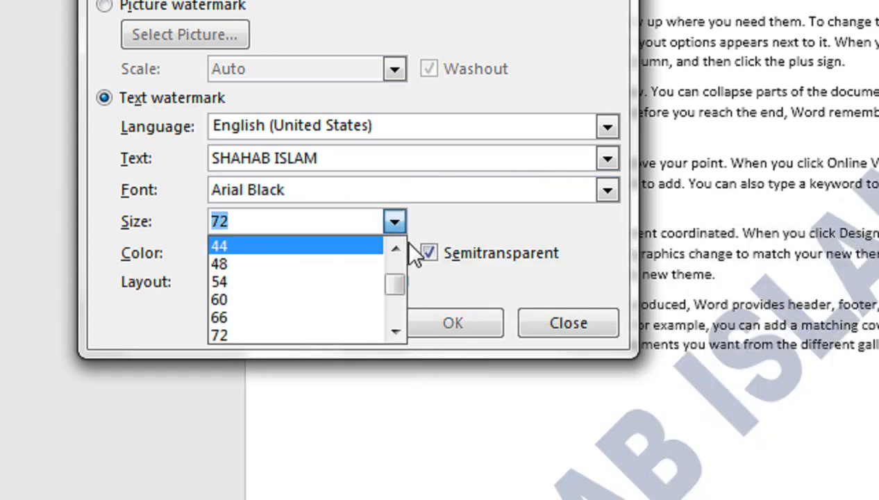
{"action": "left_click", "coordinate": [355, 282]}
{"action": "left_click", "coordinate": [355, 313]}
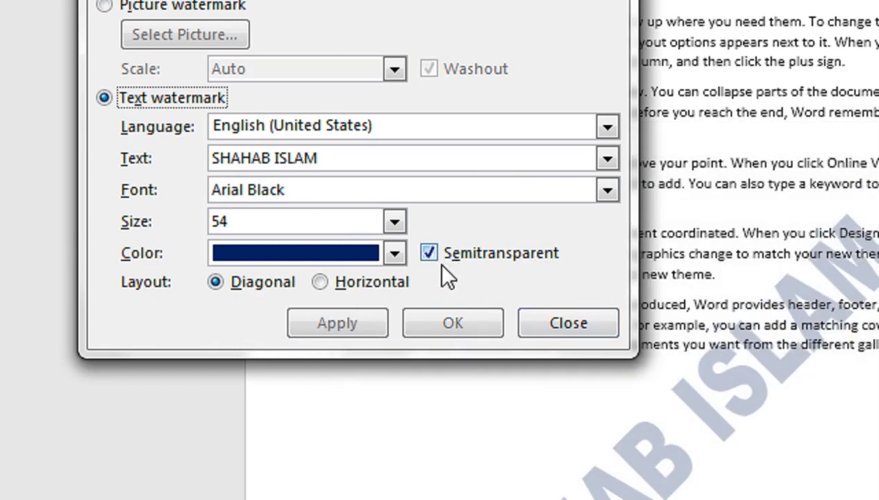
{"action": "left_click", "coordinate": [393, 253]}
{"action": "left_click", "coordinate": [246, 343]}
{"action": "left_click", "coordinate": [366, 326]}
{"action": "left_click", "coordinate": [539, 317]}
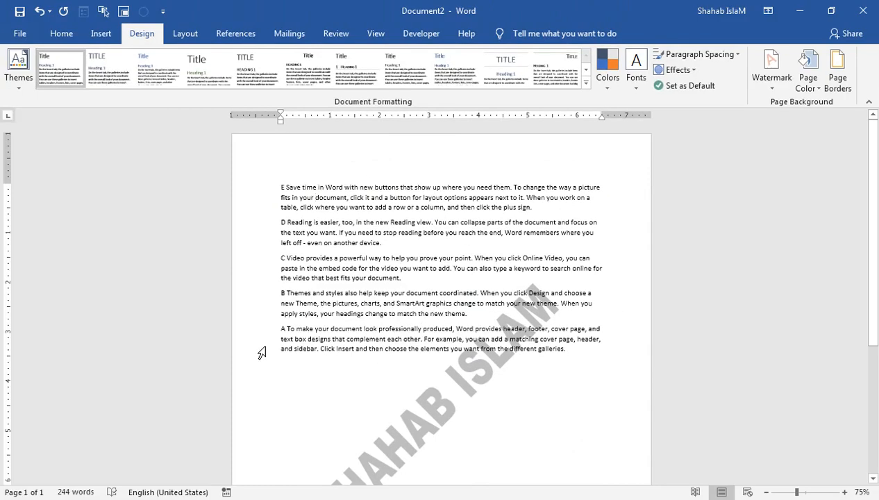
- Insert a page break before 'document', then remove and restore the watermark
{"action": "key", "text": "ctrl+Return"}
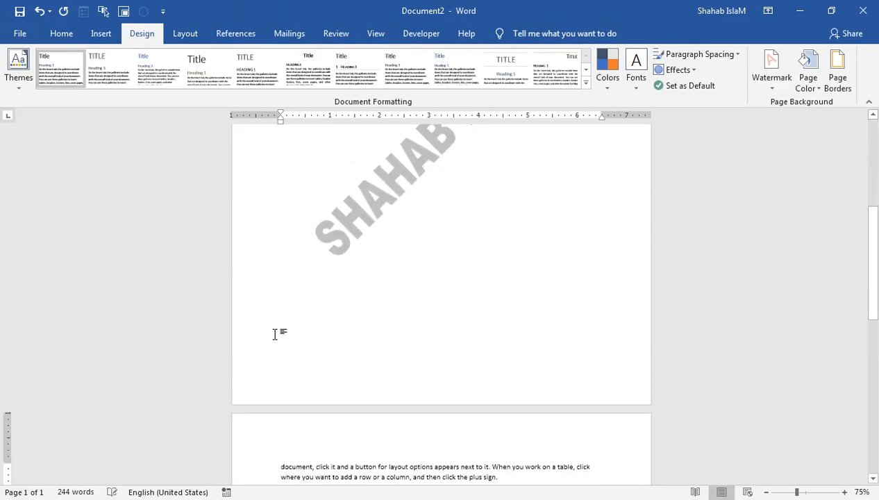
{"action": "left_click", "coordinate": [874, 171]}
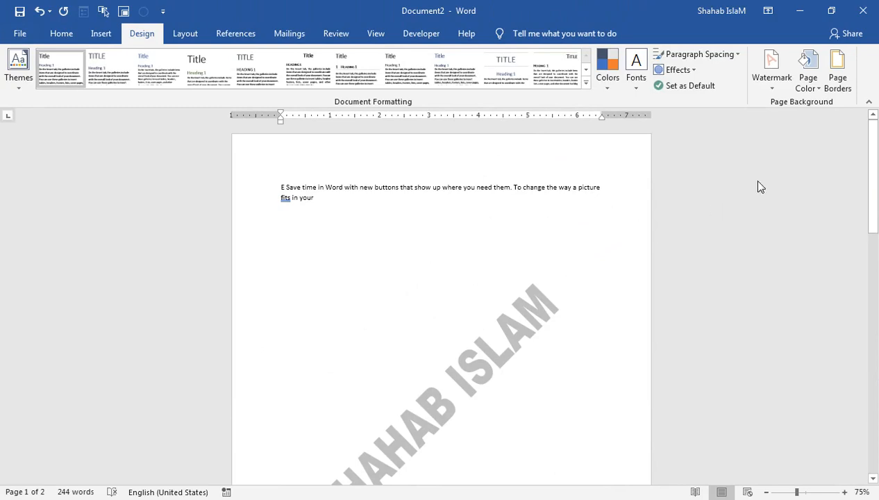
{"action": "left_click", "coordinate": [809, 84]}
{"action": "left_click", "coordinate": [780, 87]}
{"action": "left_click", "coordinate": [772, 70]}
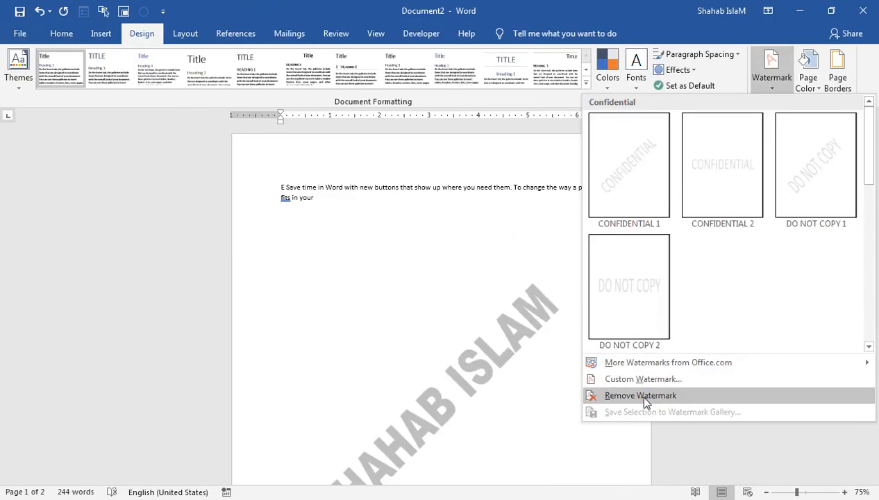
{"action": "left_click", "coordinate": [639, 395]}
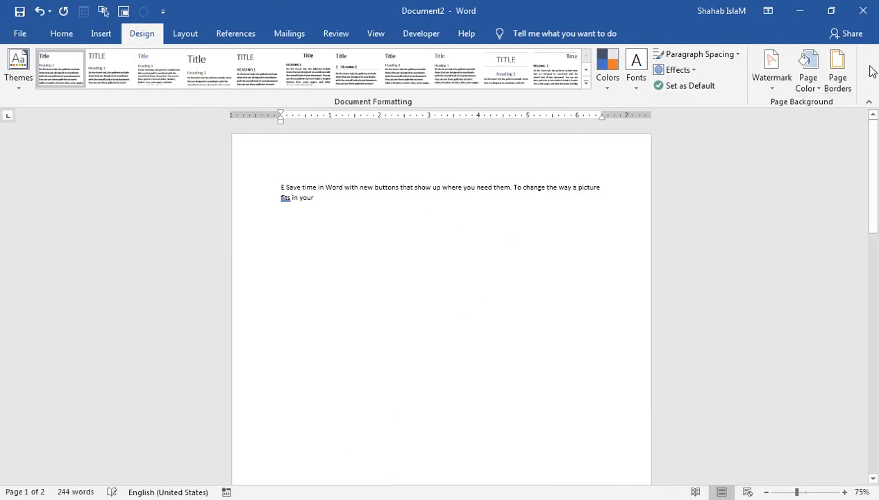
{"action": "key", "text": "ctrl+z"}
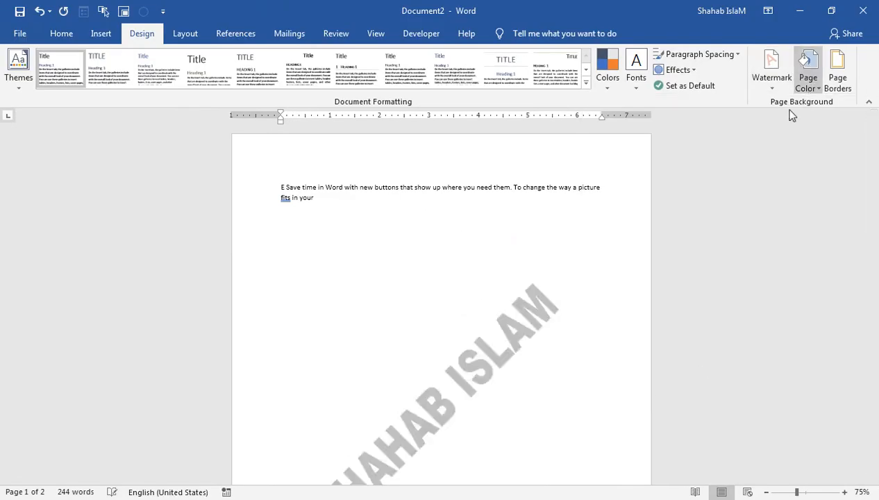
- Fill the page background with the Nightfall preset gradient
{"action": "left_click", "coordinate": [808, 80]}
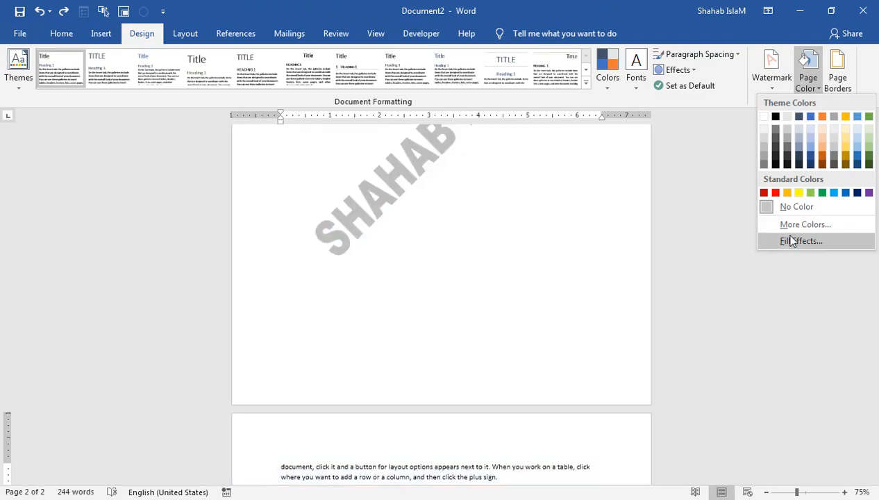
{"action": "left_click", "coordinate": [781, 241]}
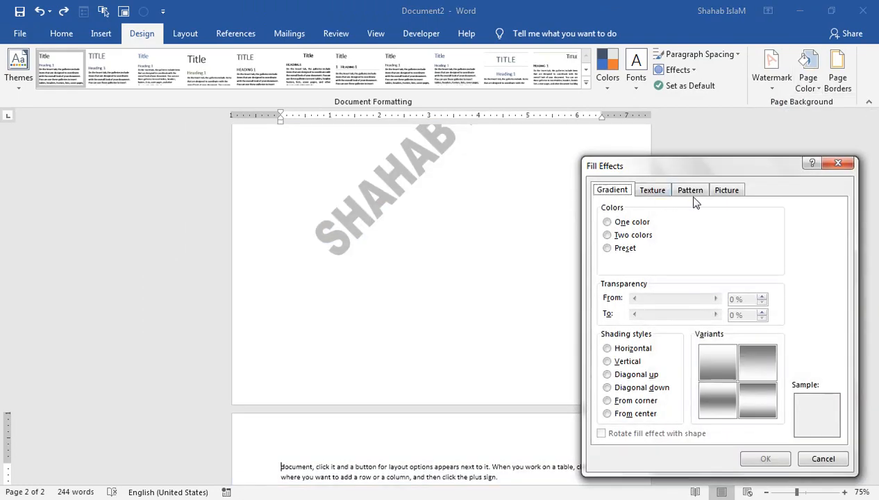
{"action": "left_click", "coordinate": [728, 189]}
{"action": "left_click", "coordinate": [623, 192]}
{"action": "left_click", "coordinate": [608, 248]}
{"action": "left_click", "coordinate": [749, 236]}
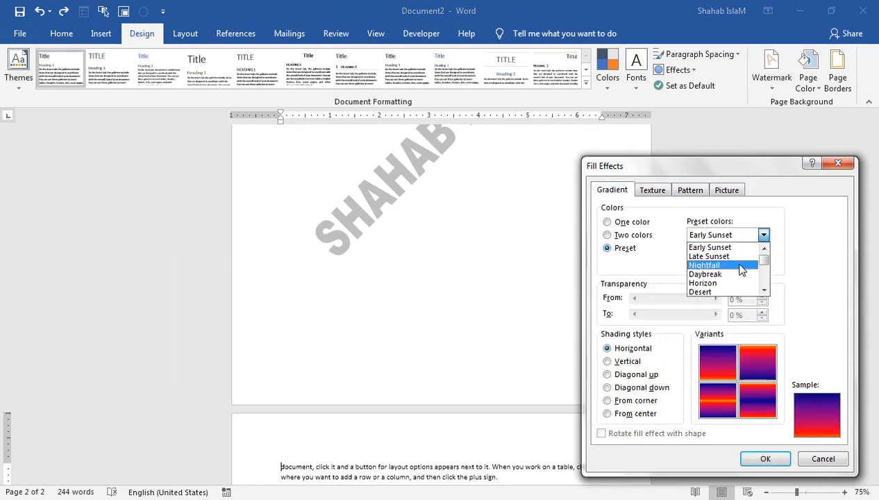
{"action": "left_click", "coordinate": [704, 265]}
{"action": "left_click", "coordinate": [765, 458]}
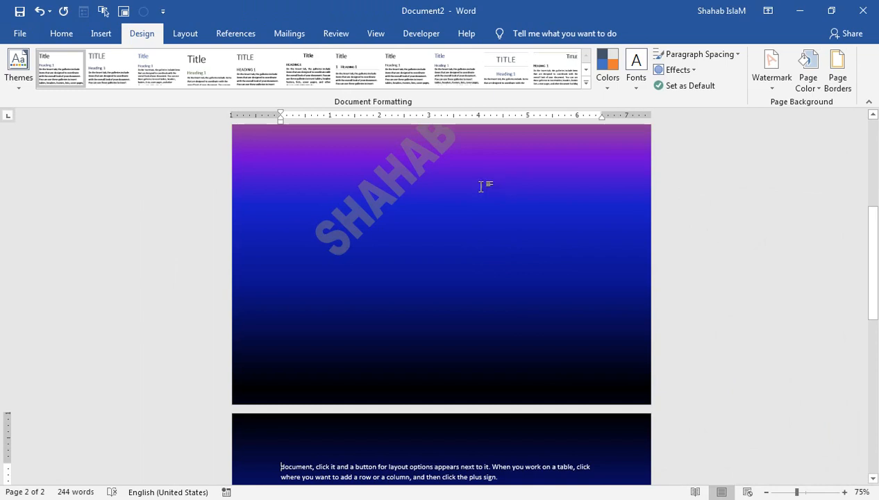
- Make the name watermark white and turn semitransparency off so it is solid
{"action": "left_click", "coordinate": [769, 87]}
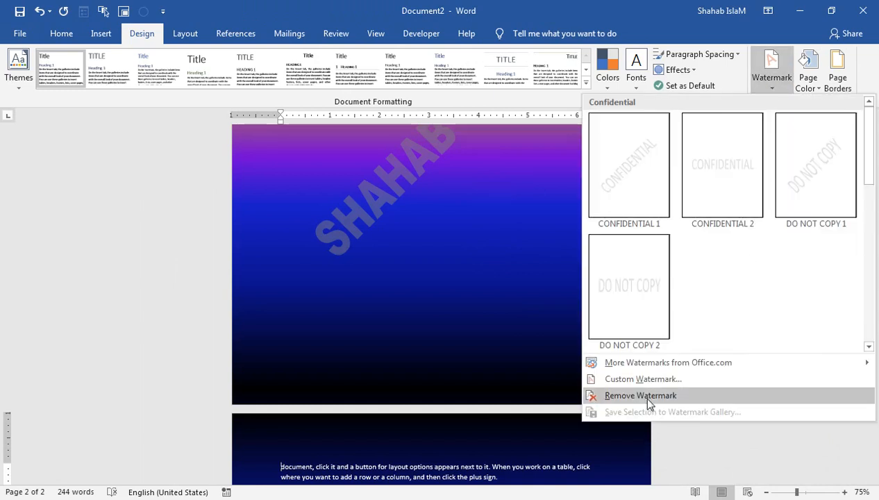
{"action": "left_click", "coordinate": [639, 379]}
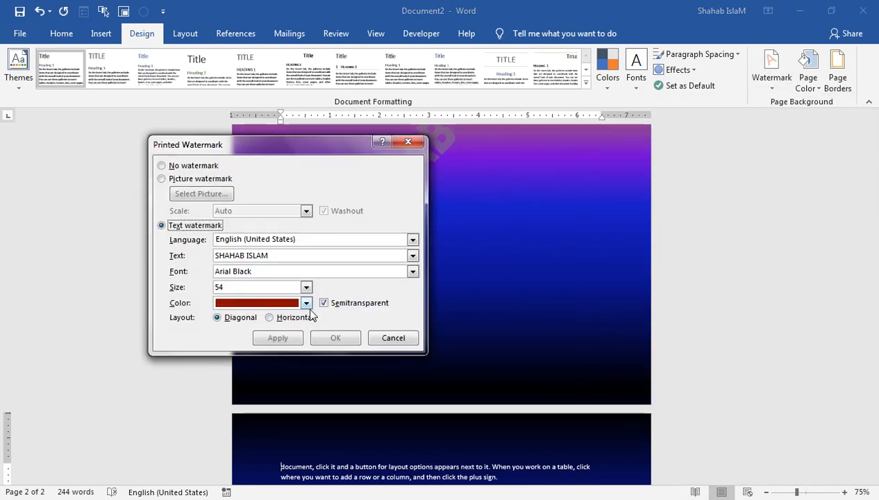
{"action": "left_click", "coordinate": [306, 303]}
{"action": "left_click", "coordinate": [221, 349]}
{"action": "left_click", "coordinate": [271, 340]}
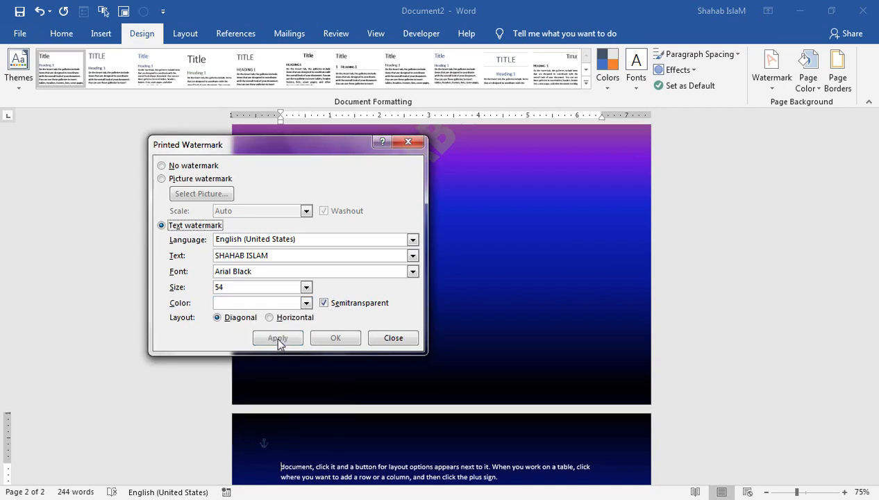
{"action": "left_click_drag", "start_coordinate": [321, 149], "coordinate": [247, 177]}
{"action": "left_click", "coordinate": [249, 329]}
{"action": "left_click", "coordinate": [220, 365]}
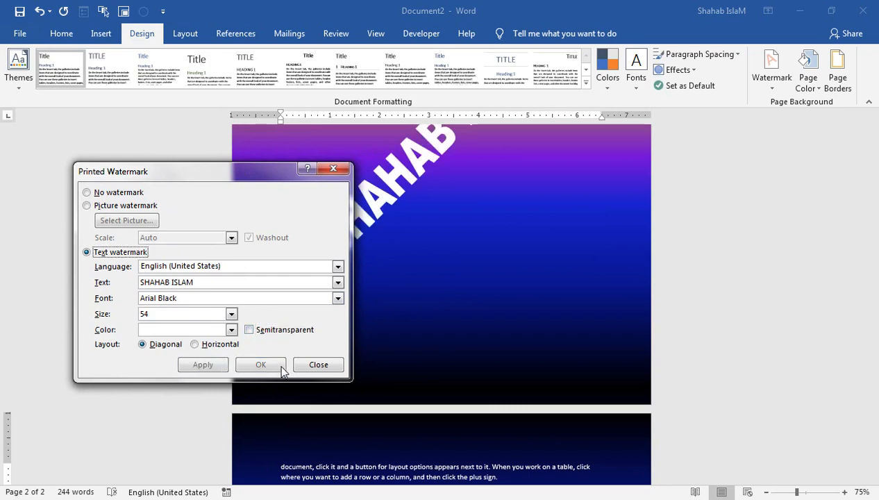
{"action": "left_click", "coordinate": [318, 364]}
{"action": "left_click_drag", "start_coordinate": [873, 219], "coordinate": [874, 132]}
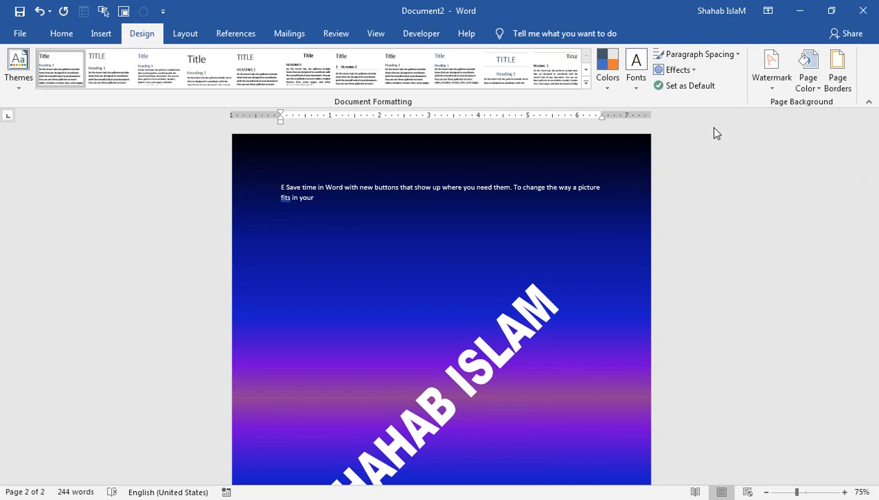
- Remove the custom text watermark, set Page Color to No Color, and delete all document text
{"action": "left_click", "coordinate": [760, 86]}
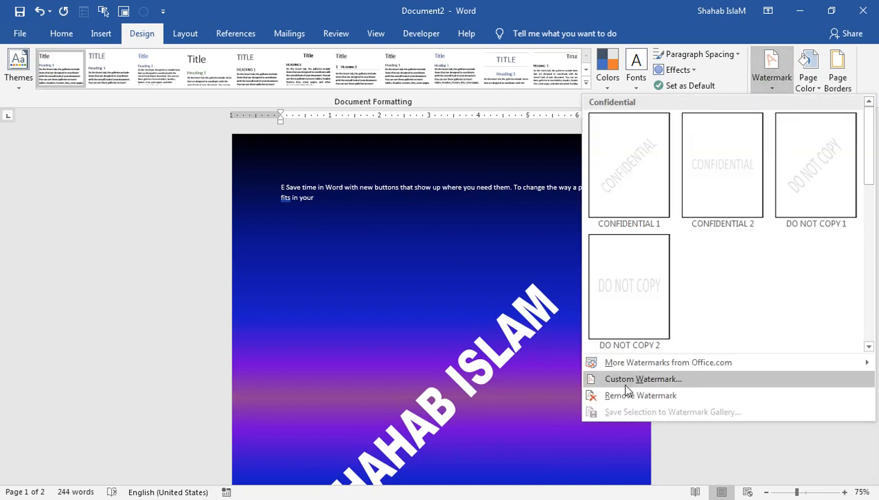
{"action": "left_click", "coordinate": [628, 395]}
{"action": "left_click", "coordinate": [805, 80]}
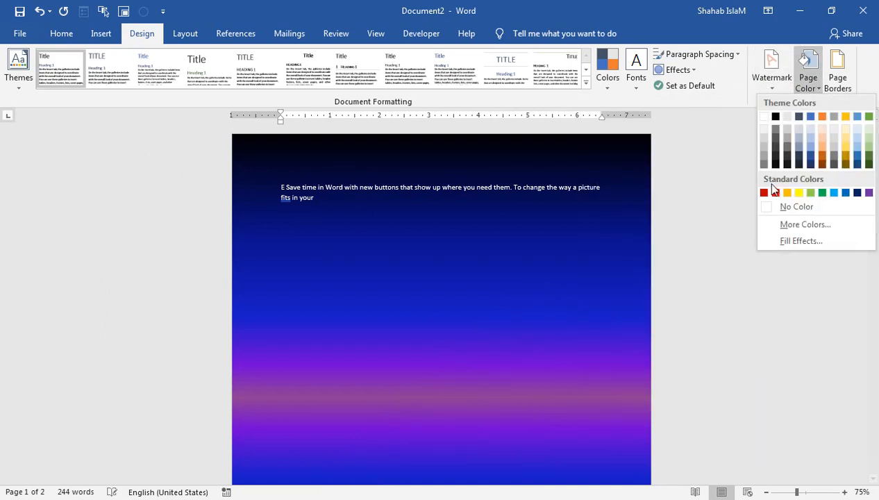
{"action": "left_click", "coordinate": [788, 206]}
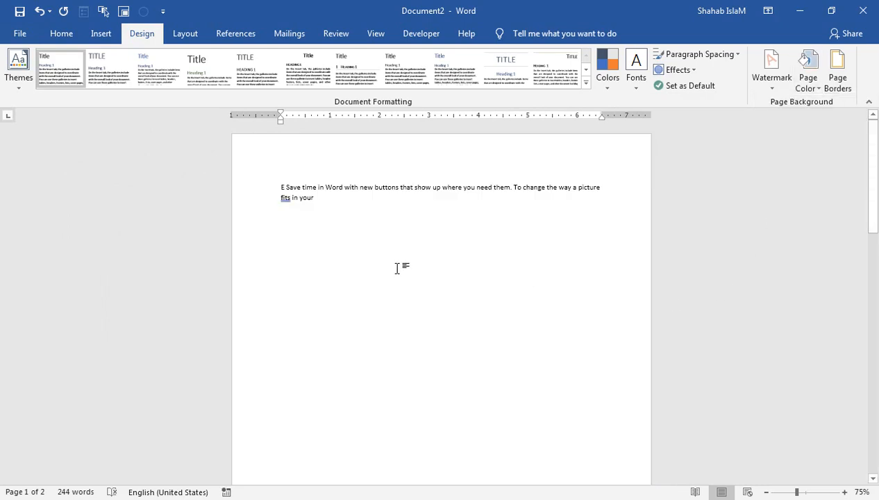
{"action": "key", "text": "ctrl+a"}
{"action": "key", "text": "Delete"}
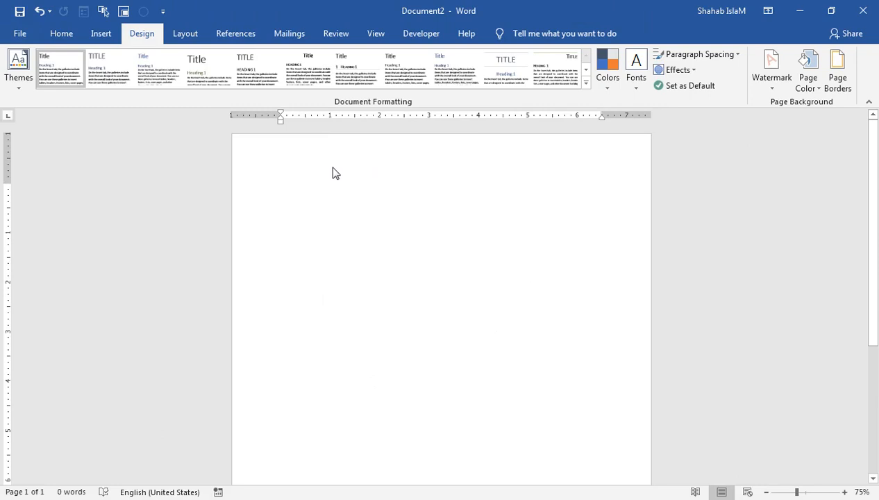
- Open the header, return to the body, and delete the stray typed letters 'EET'
{"action": "double_click", "coordinate": [368, 170]}
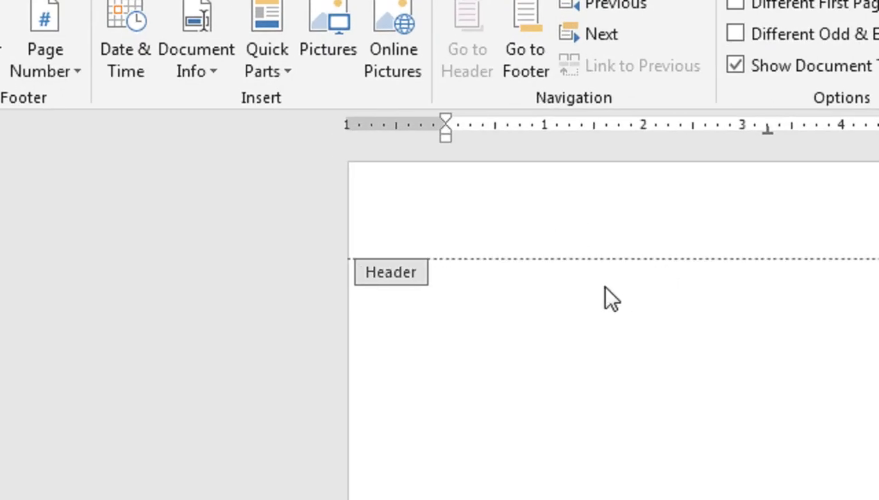
{"action": "left_click", "coordinate": [577, 423]}
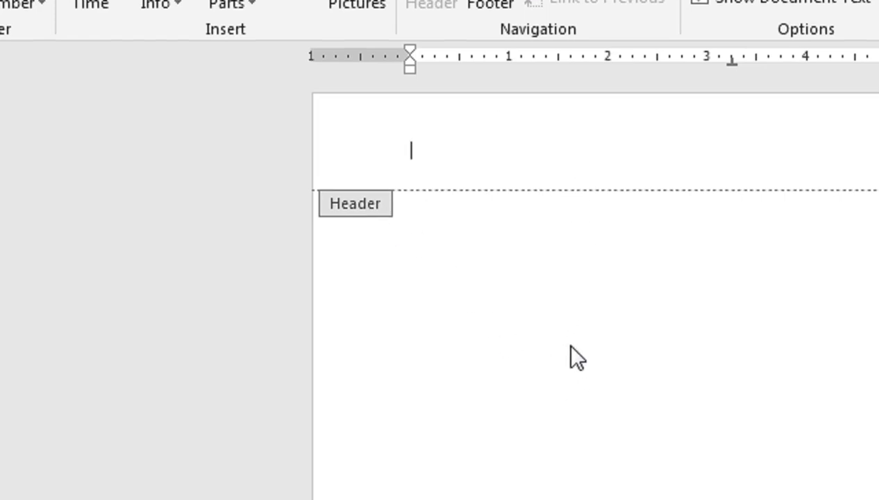
{"action": "double_click", "coordinate": [574, 365]}
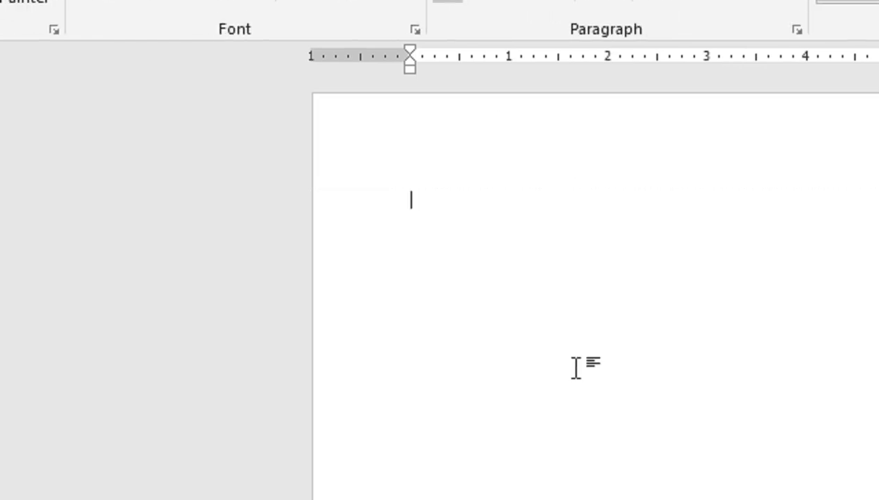
{"action": "type", "text": "EET"}
{"action": "key", "text": "BackSpace"}
{"action": "key", "text": "BackSpace"}
{"action": "key", "text": "BackSpace"}
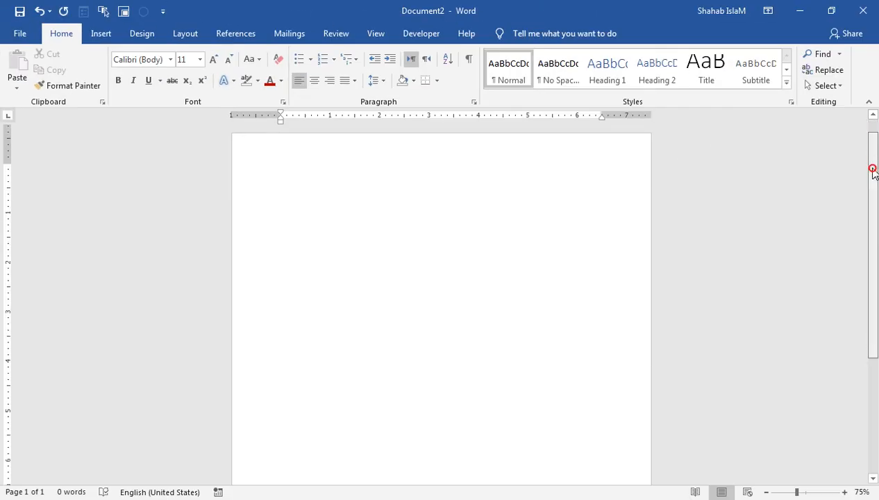
- Open the footer, then place the insertion point back in the empty header
{"action": "left_click_drag", "start_coordinate": [872, 169], "coordinate": [876, 390]}
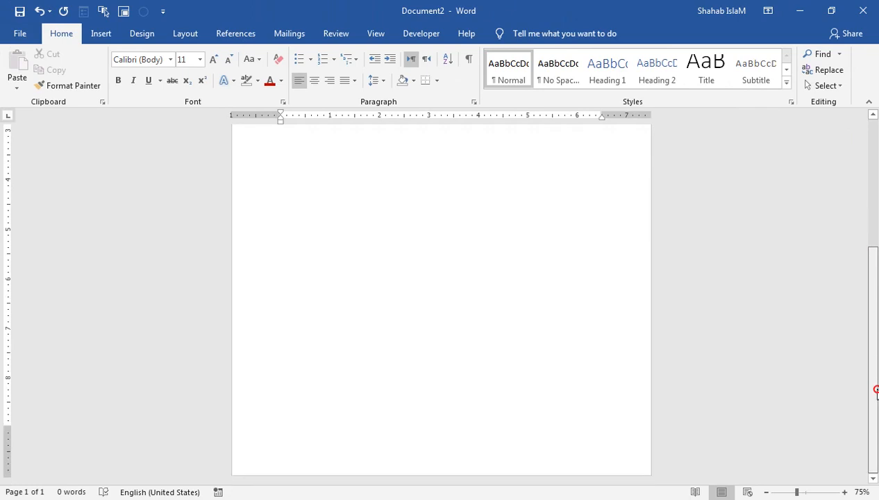
{"action": "double_click", "coordinate": [526, 447]}
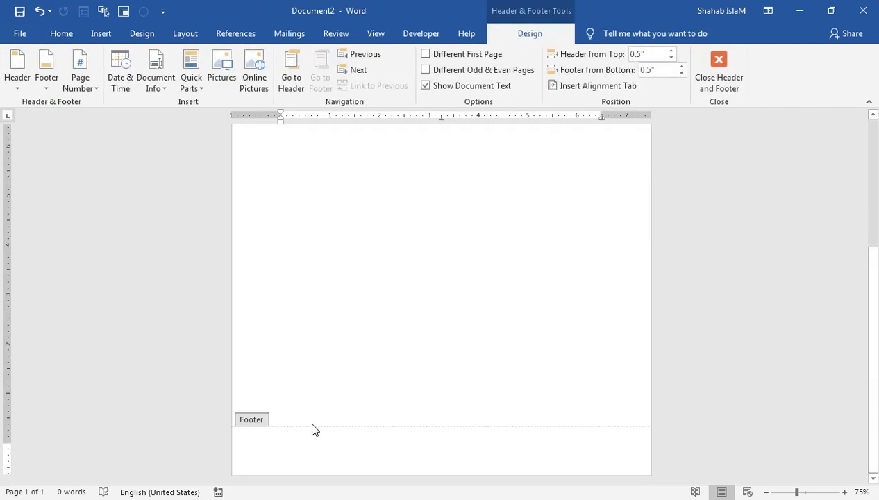
{"action": "left_click_drag", "start_coordinate": [870, 278], "coordinate": [874, 138]}
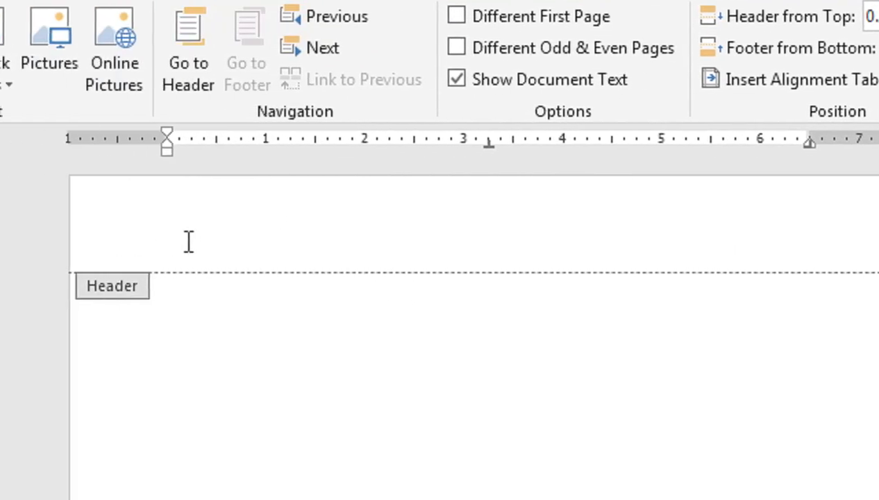
{"action": "left_click", "coordinate": [223, 241]}
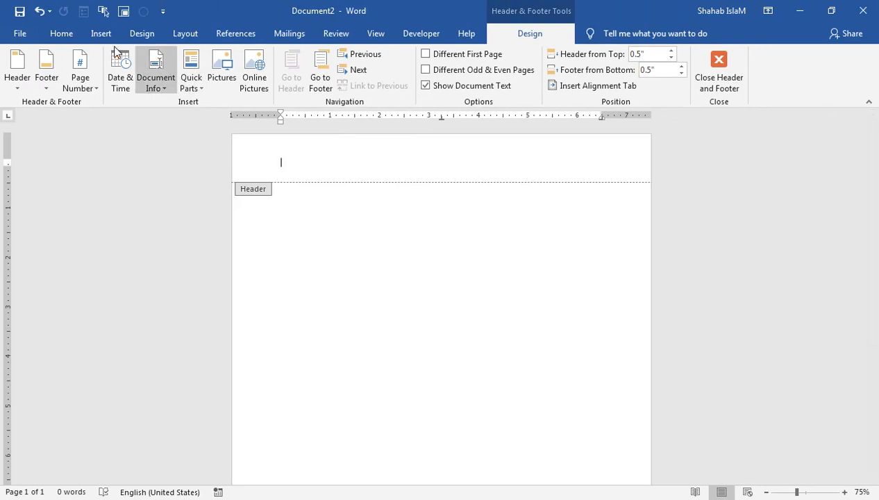
- Insert a Plain Number 2 page number centred at the top of the page
{"action": "left_click", "coordinate": [100, 34]}
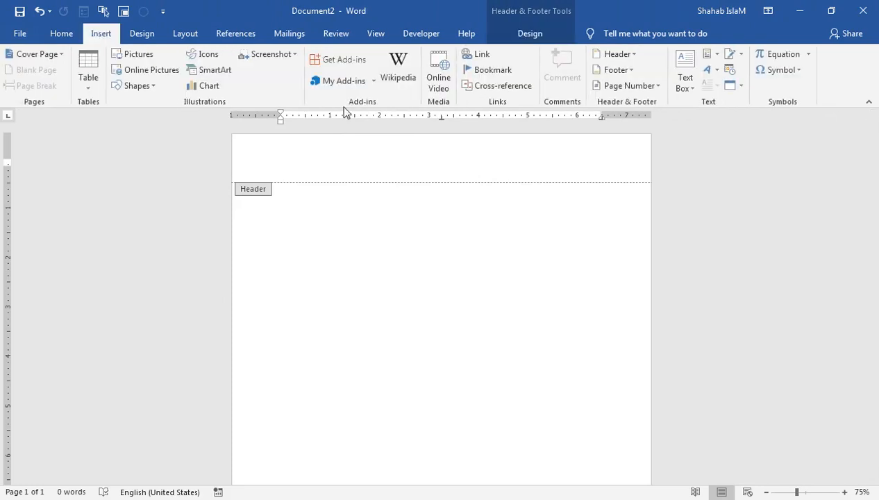
{"action": "left_click", "coordinate": [628, 55]}
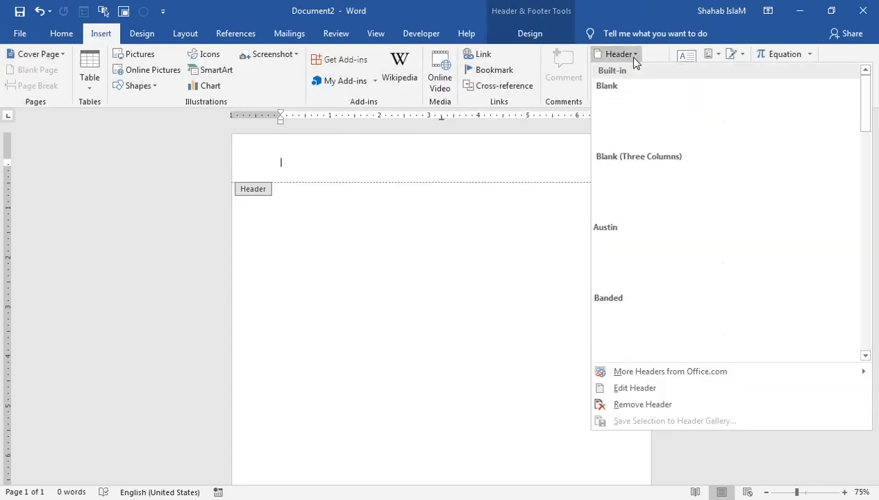
{"action": "left_click", "coordinate": [530, 33]}
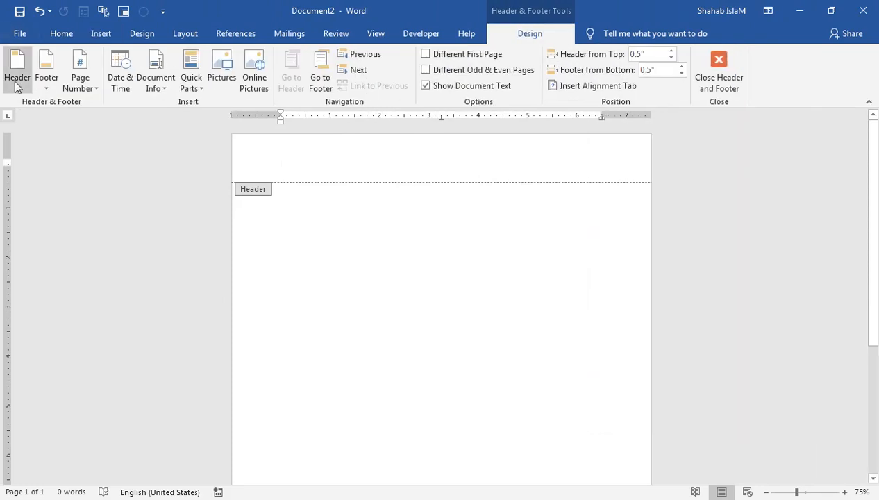
{"action": "left_click", "coordinate": [81, 83]}
{"action": "mouse_move", "coordinate": [157, 108]}
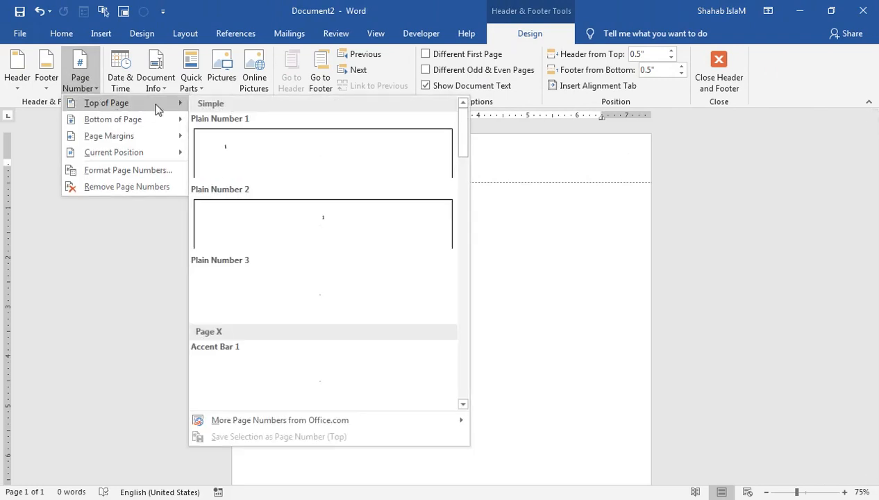
{"action": "left_click", "coordinate": [275, 222]}
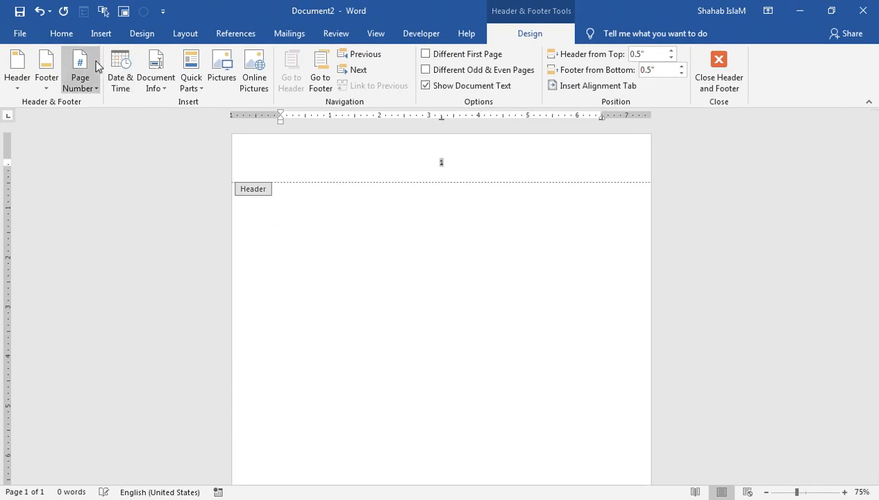
- Make the page number bold and adjust its font size to 20
{"action": "left_click", "coordinate": [61, 36]}
{"action": "left_click", "coordinate": [118, 80]}
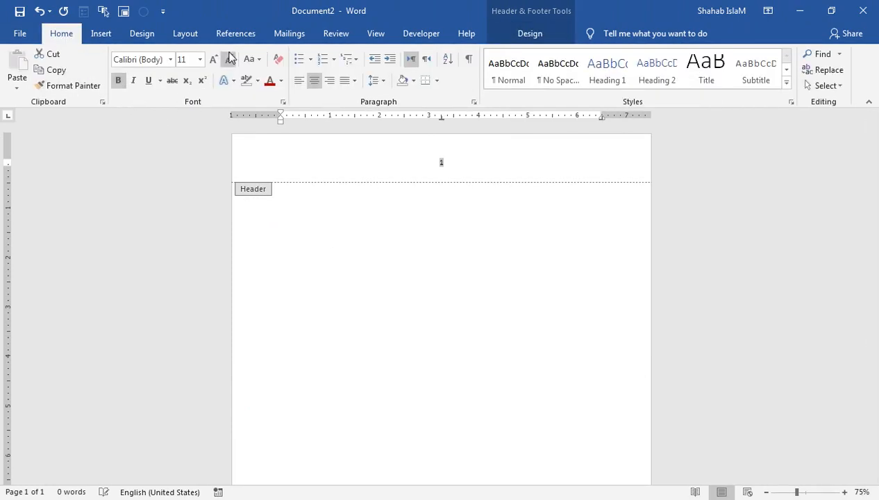
{"action": "left_click", "coordinate": [216, 60]}
{"action": "left_click", "coordinate": [216, 59]}
{"action": "left_click", "coordinate": [216, 60]}
{"action": "left_click", "coordinate": [216, 60]}
{"action": "left_click", "coordinate": [216, 59]}
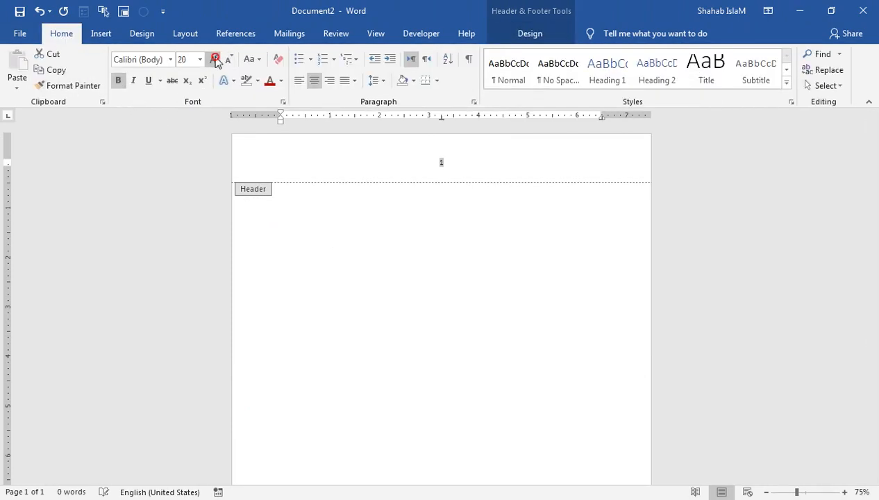
{"action": "left_click", "coordinate": [216, 60]}
{"action": "left_click", "coordinate": [215, 60]}
{"action": "left_click", "coordinate": [216, 59]}
{"action": "left_click", "coordinate": [216, 60]}
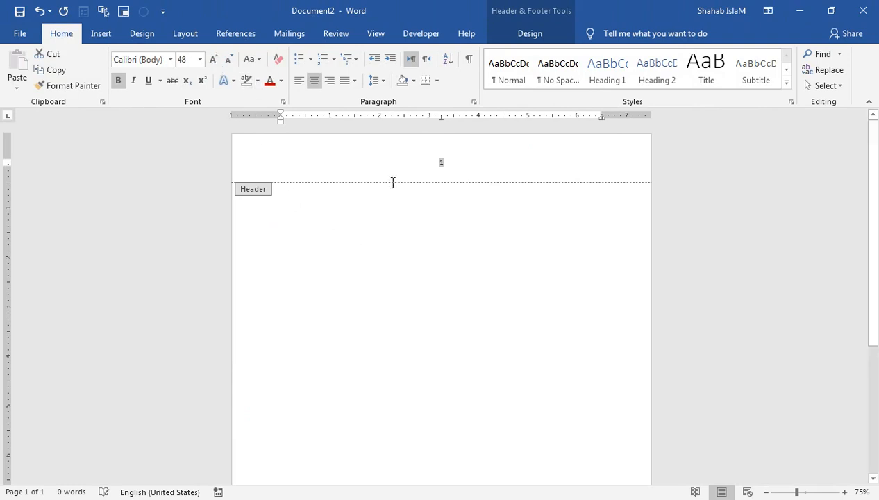
{"action": "left_click", "coordinate": [229, 60]}
{"action": "left_click", "coordinate": [228, 59]}
{"action": "left_click", "coordinate": [228, 59]}
{"action": "left_click", "coordinate": [228, 59]}
{"action": "left_click", "coordinate": [229, 60]}
{"action": "left_click", "coordinate": [228, 60]}
- Close the header and add two page breaks so pages 2 and 3 get their own numbers
{"action": "double_click", "coordinate": [410, 246]}
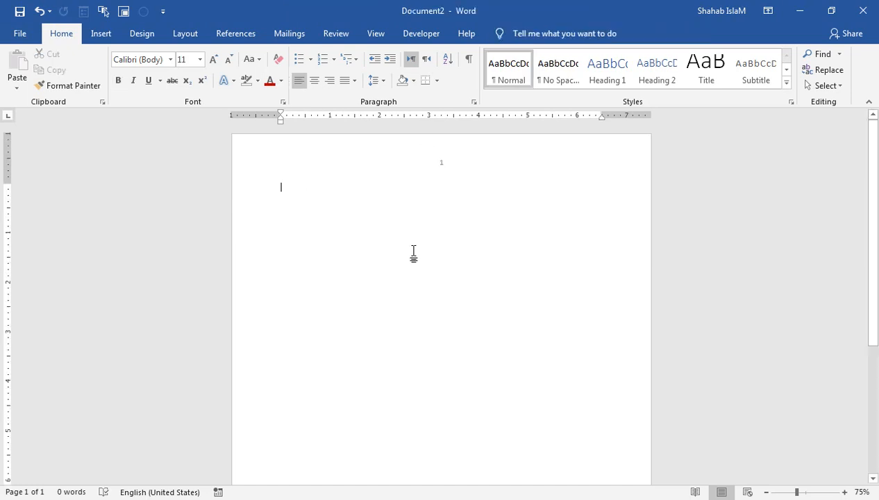
{"action": "left_click_drag", "start_coordinate": [872, 174], "coordinate": [873, 311]}
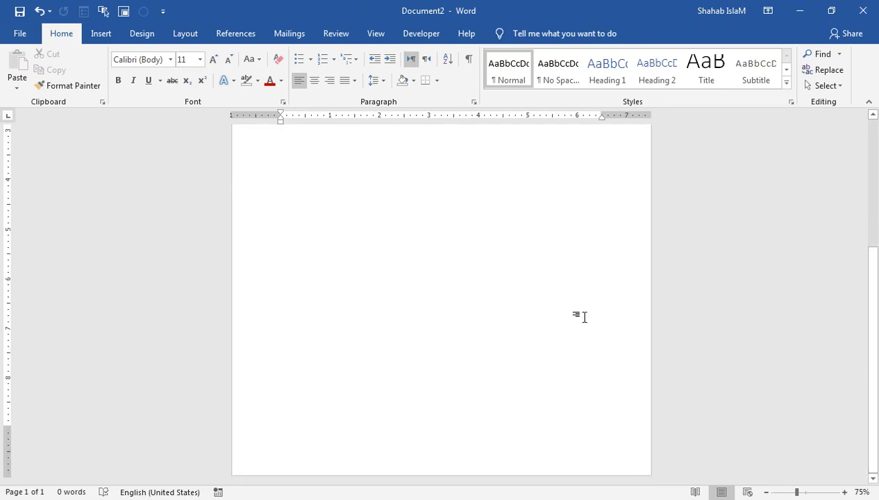
{"action": "key", "text": "ctrl+Return"}
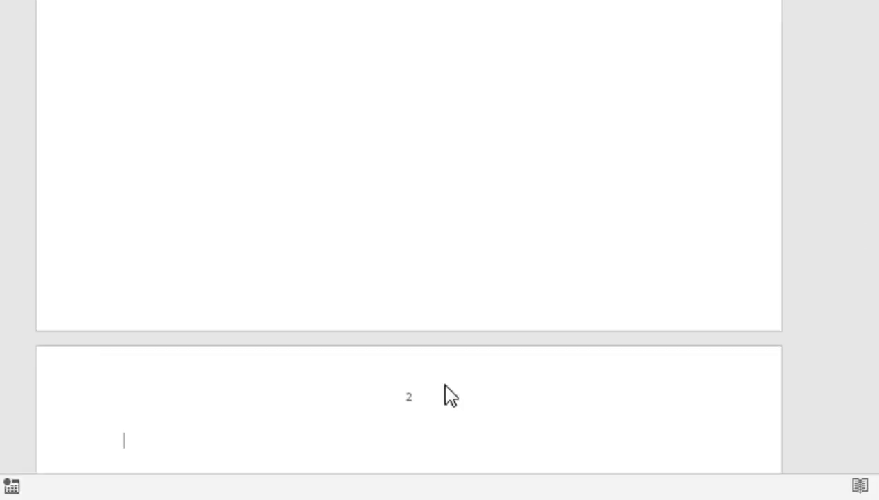
{"action": "key", "text": "ctrl+Return"}
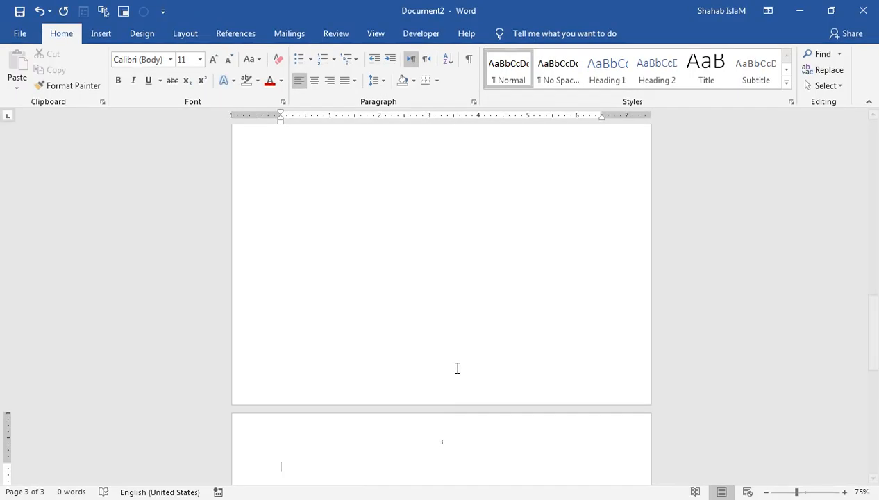
{"action": "left_click", "coordinate": [102, 33]}
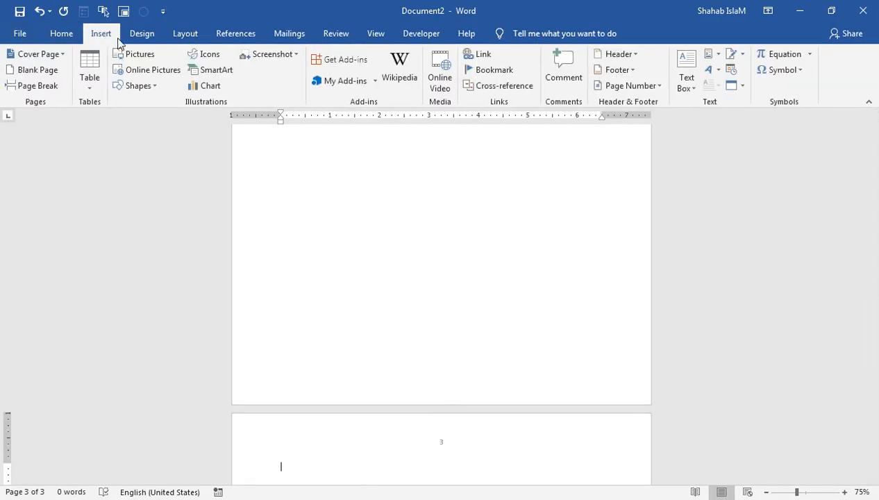
{"action": "left_click", "coordinate": [141, 33]}
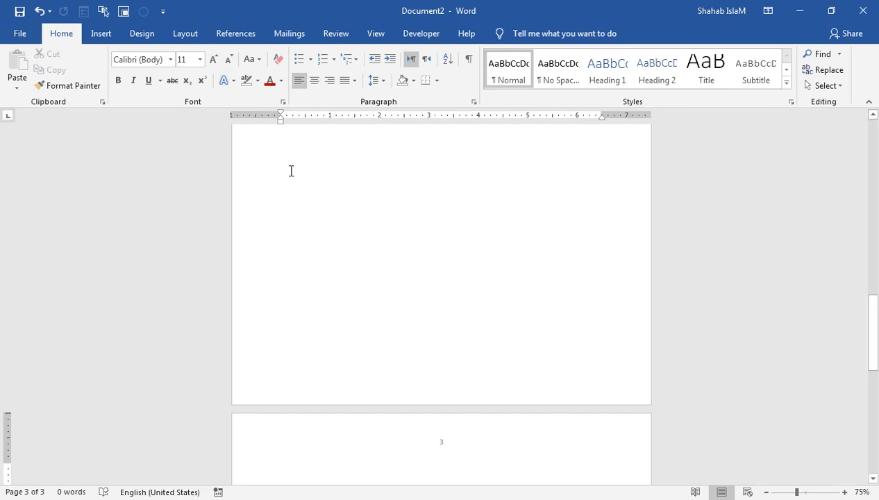
- Cancel closing Word and create a new blank document
{"action": "key", "text": "alt+F4"}
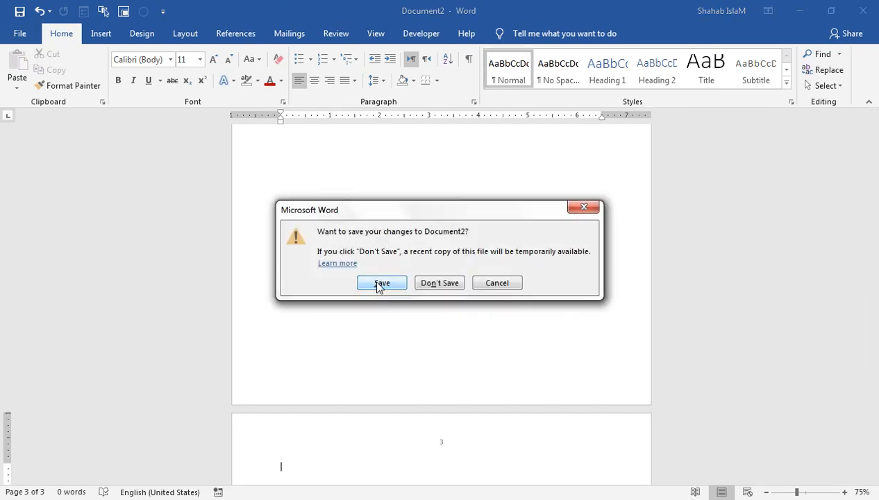
{"action": "left_click", "coordinate": [496, 282]}
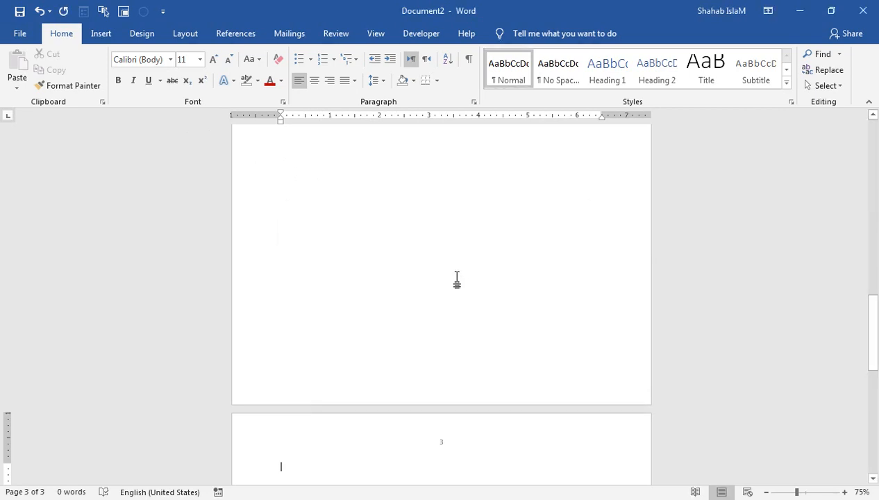
{"action": "key", "text": "ctrl+n"}
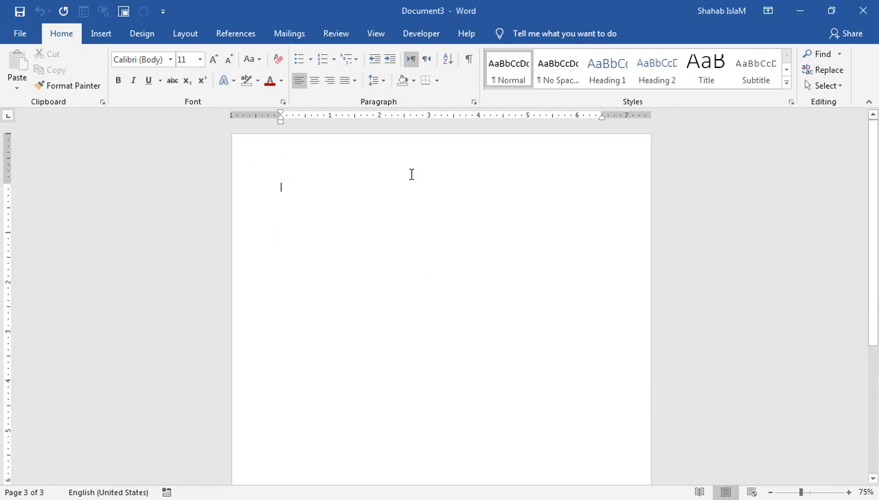
- Check the Open and Print screens, add then remove a page break, and switch to the browser
{"action": "key", "text": "ctrl+o"}
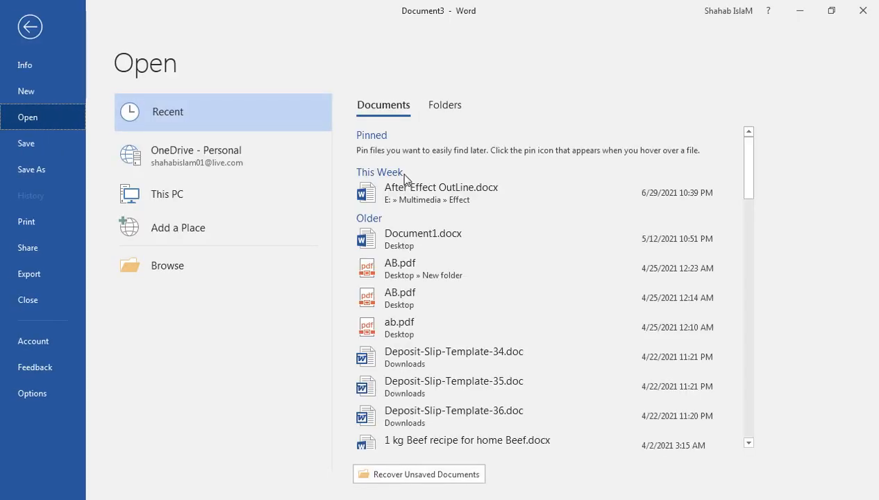
{"action": "key", "text": "Escape"}
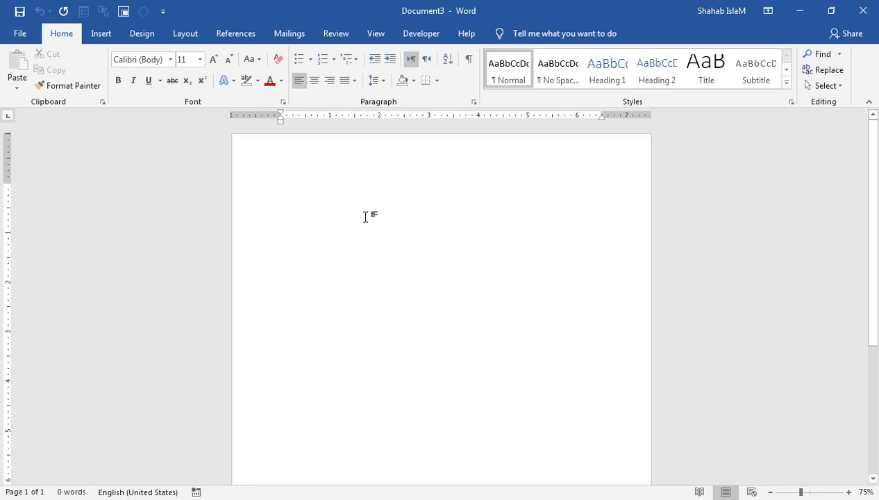
{"action": "key", "text": "ctrl+p"}
{"action": "key", "text": "Escape"}
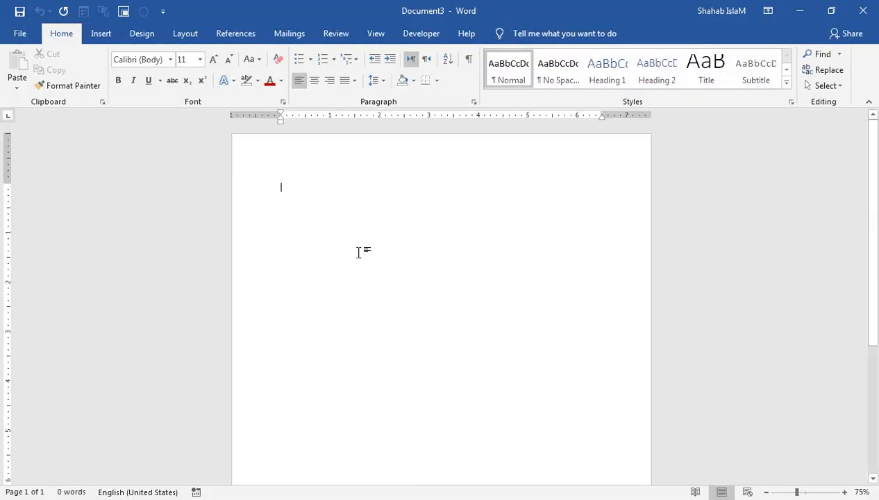
{"action": "key", "text": "ctrl+Return"}
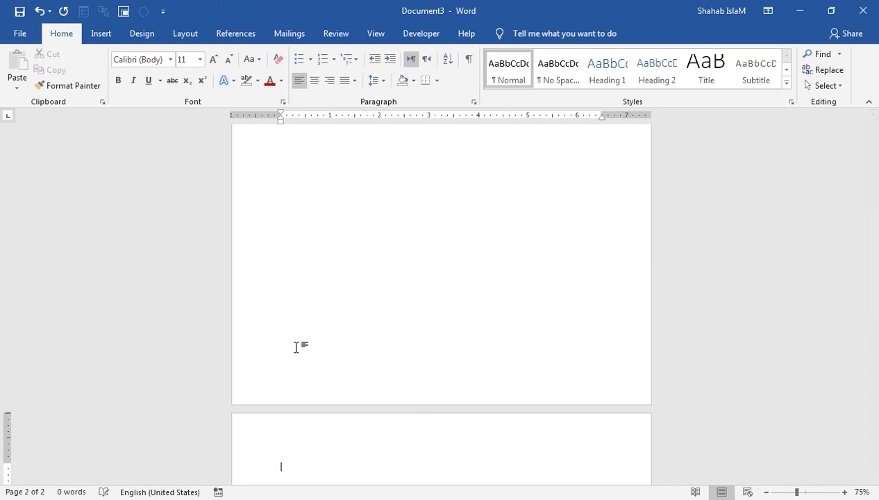
{"action": "key", "text": "BackSpace"}
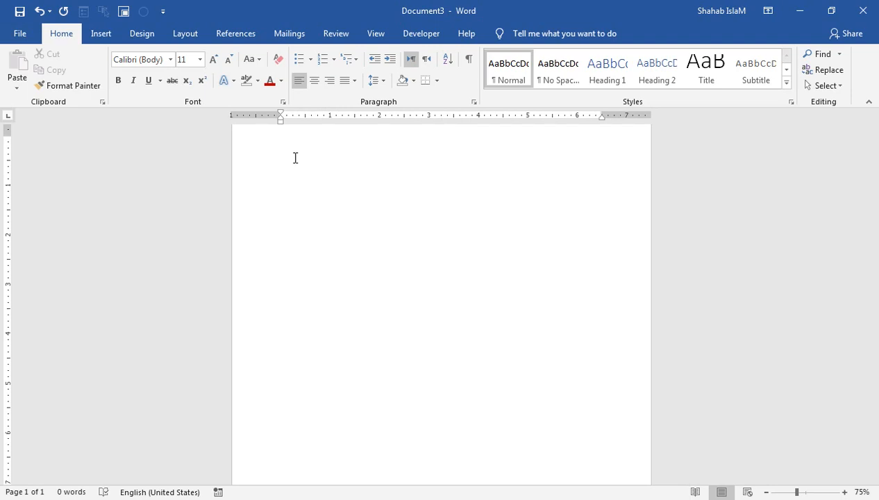
{"action": "left_click", "coordinate": [183, 498]}
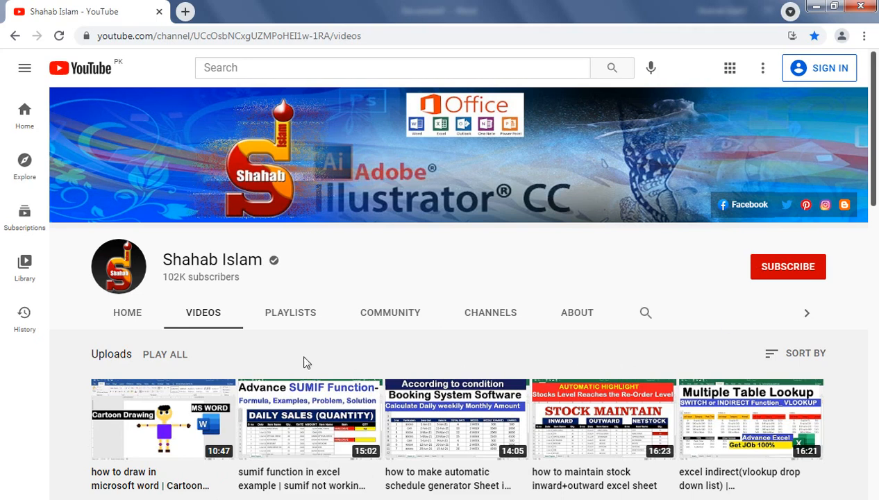